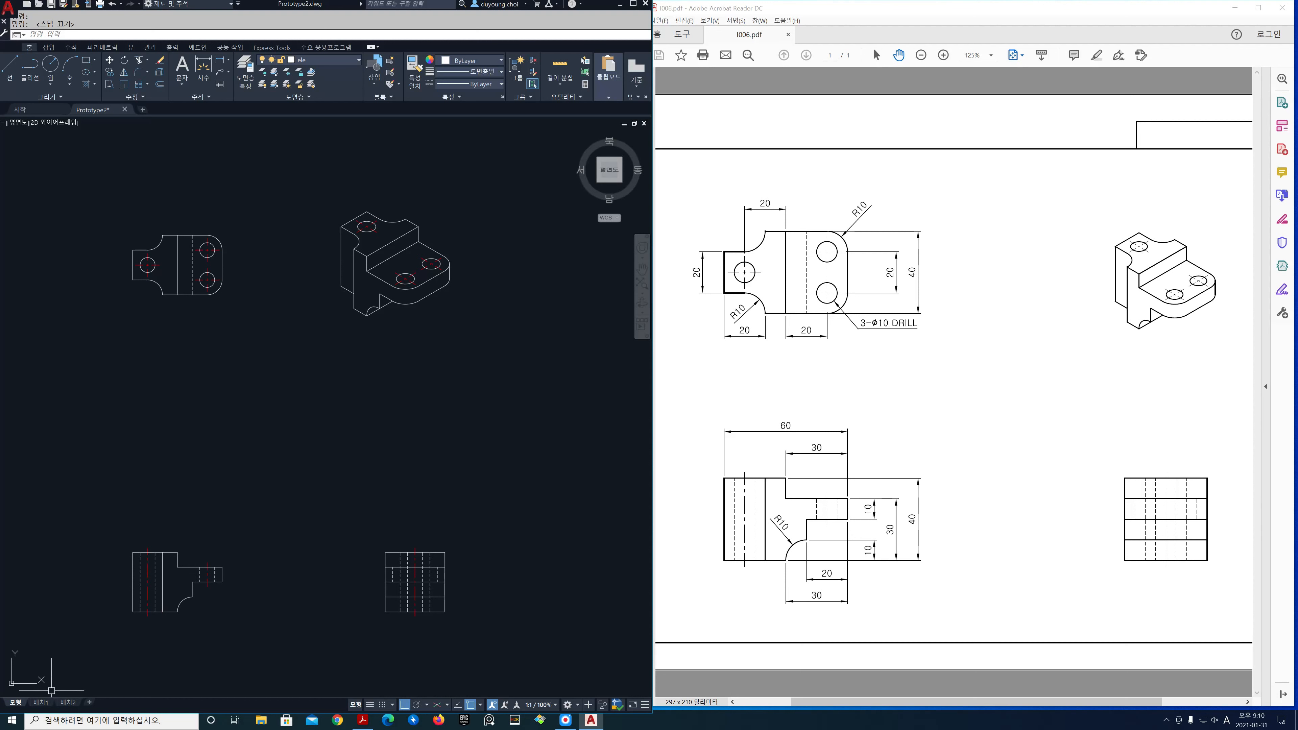
Step: Open layout 배치1 and make layer 0 current
click(40, 701)
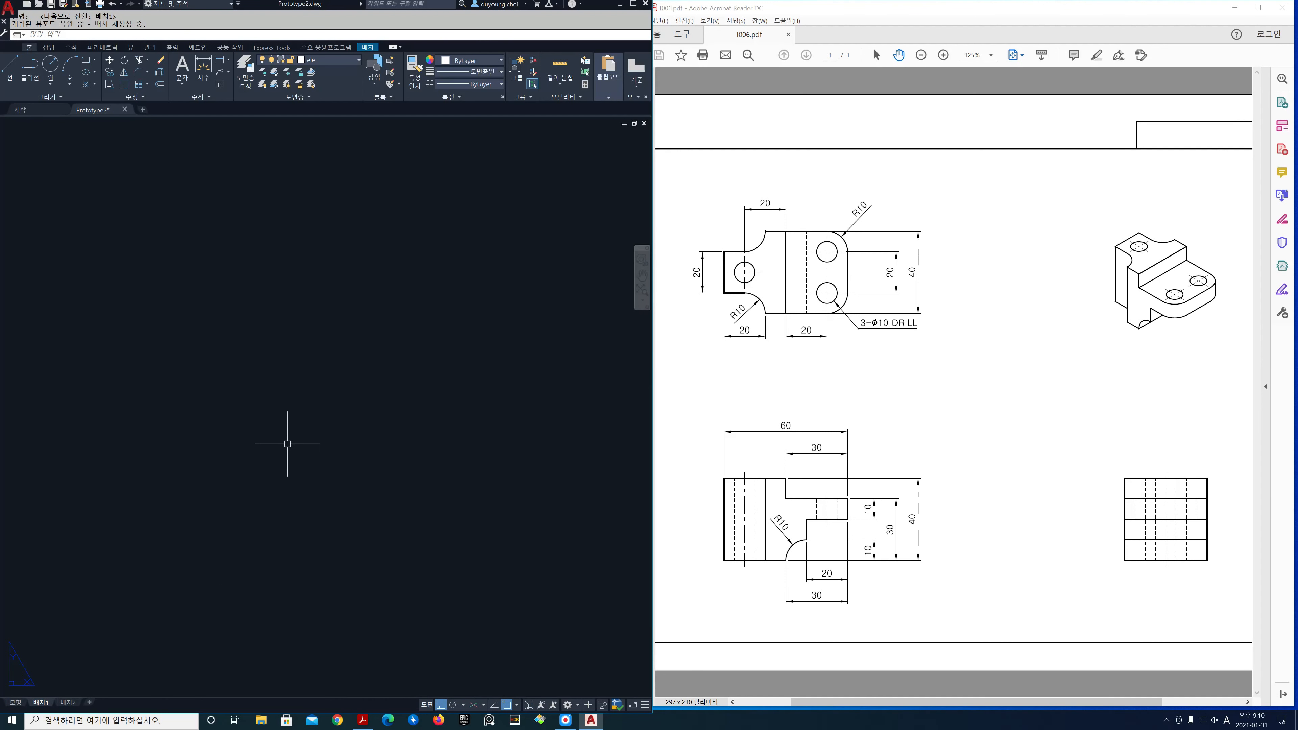
click(343, 63)
click(339, 76)
Step: Draw the sheet border as a rectangle from 0,0 to 297,210 in the layout
text(rec)
key(Return)
key(F8)
text(0,)
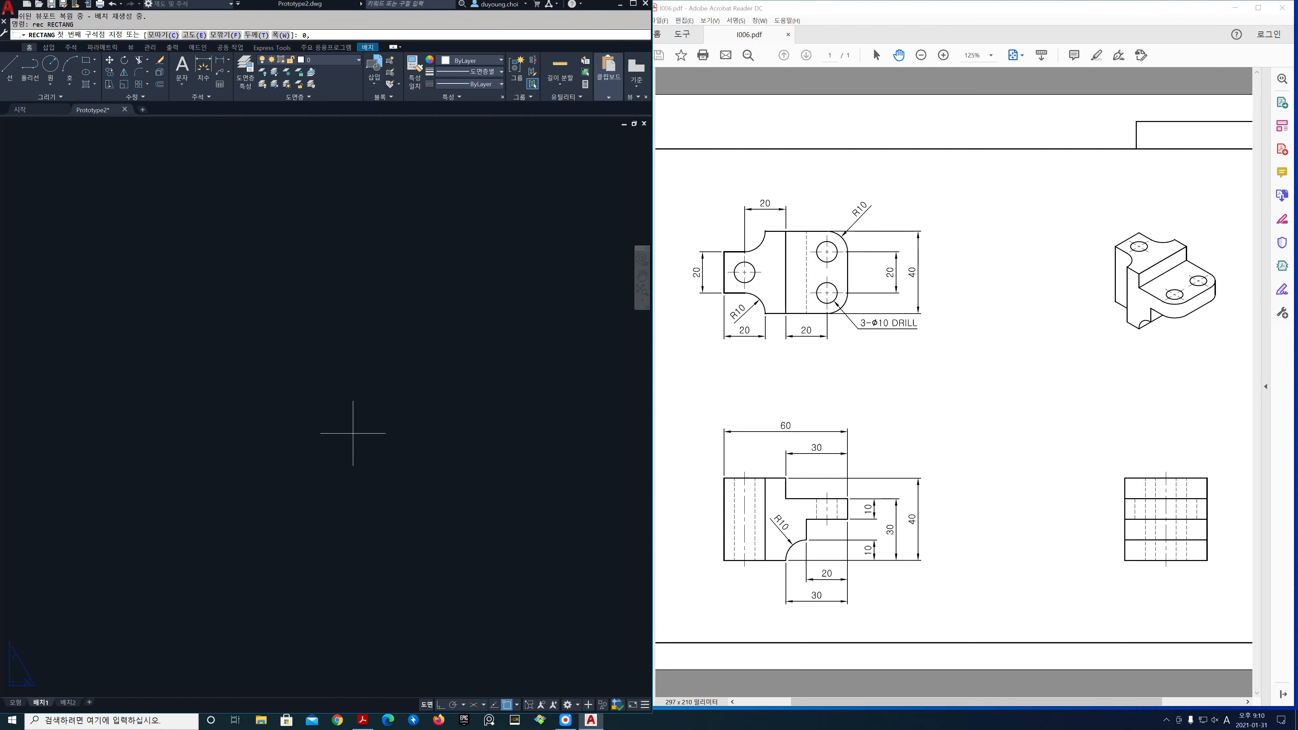
text(0)
key(Return)
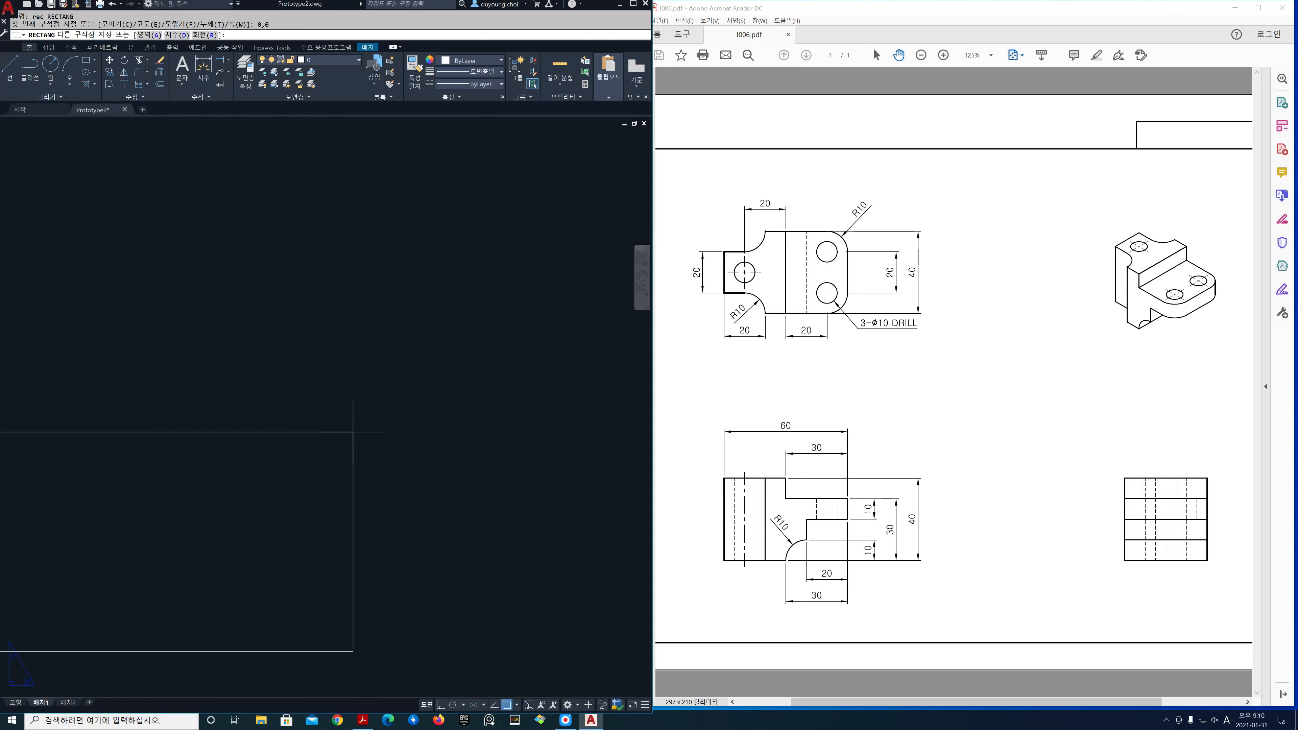
text(297,21)
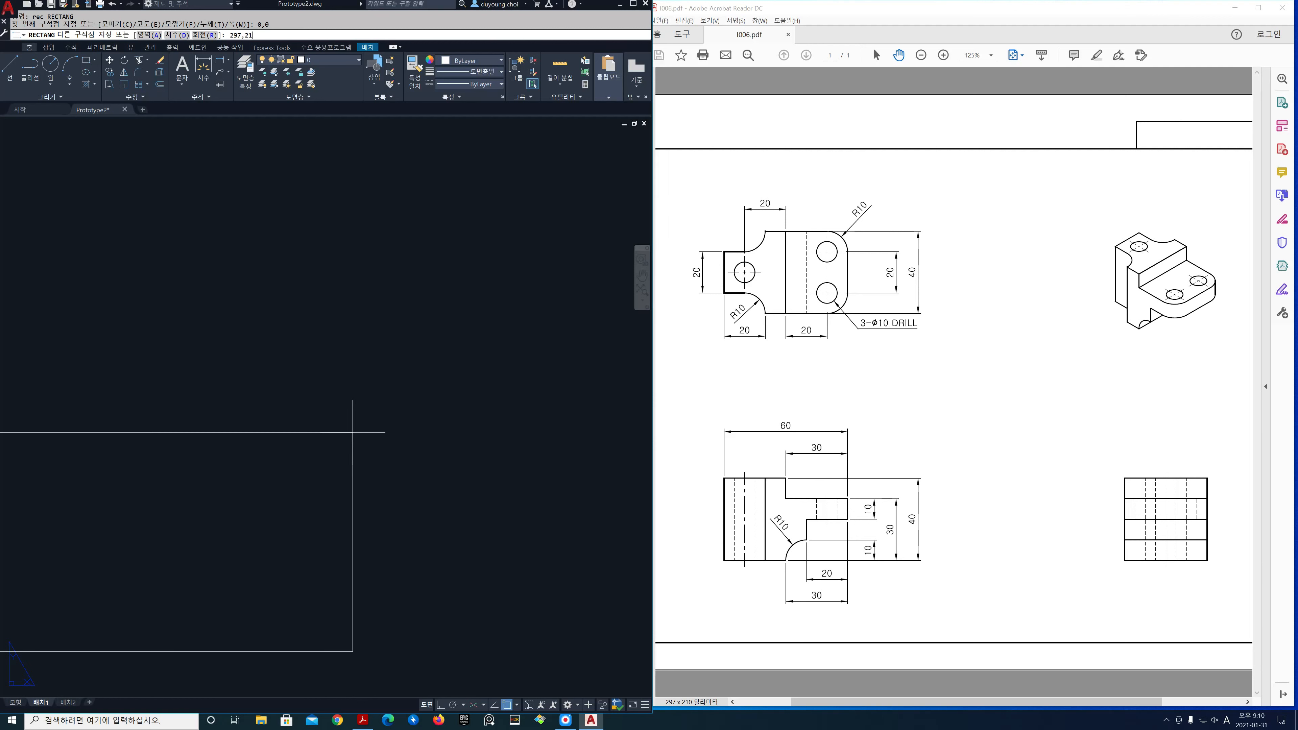
text(0)
key(Return)
Step: Offset the sheet rectangle inward by 10 to create an inner frame
text(z)
key(Return)
text(e)
key(Return)
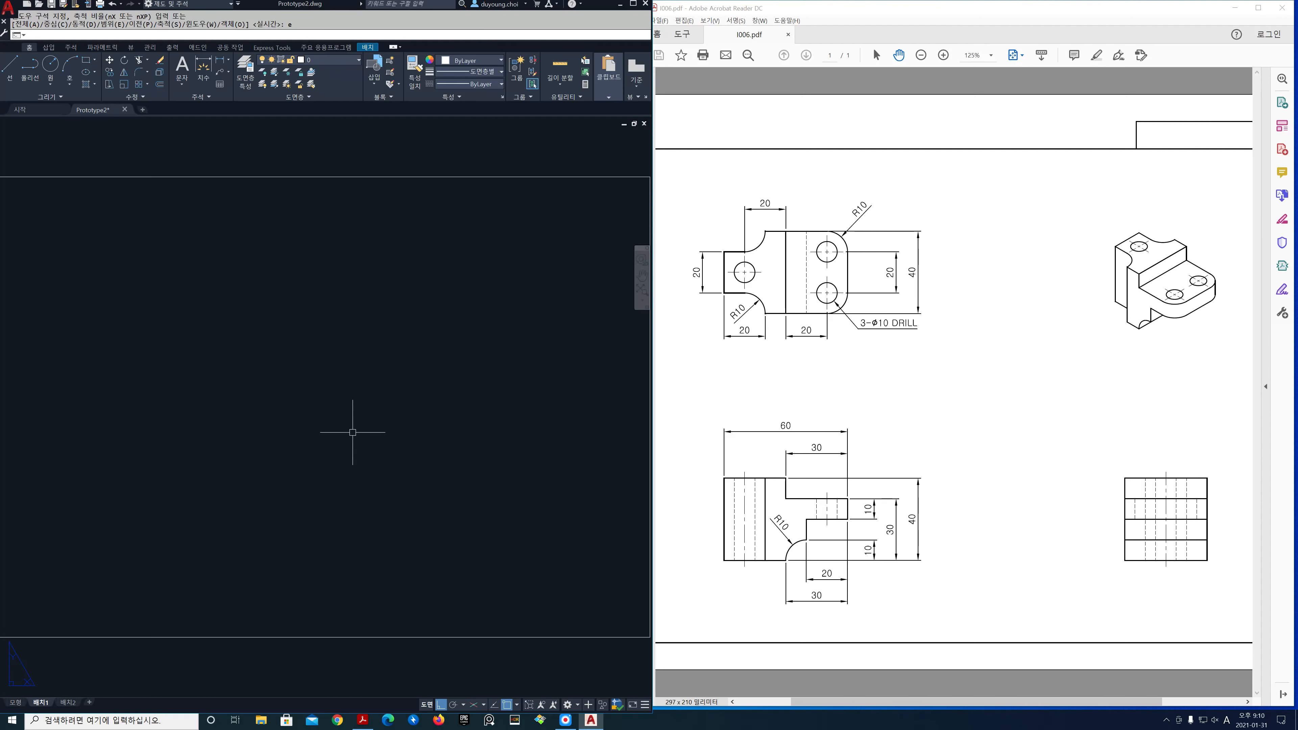
text(o)
key(Return)
text(1)
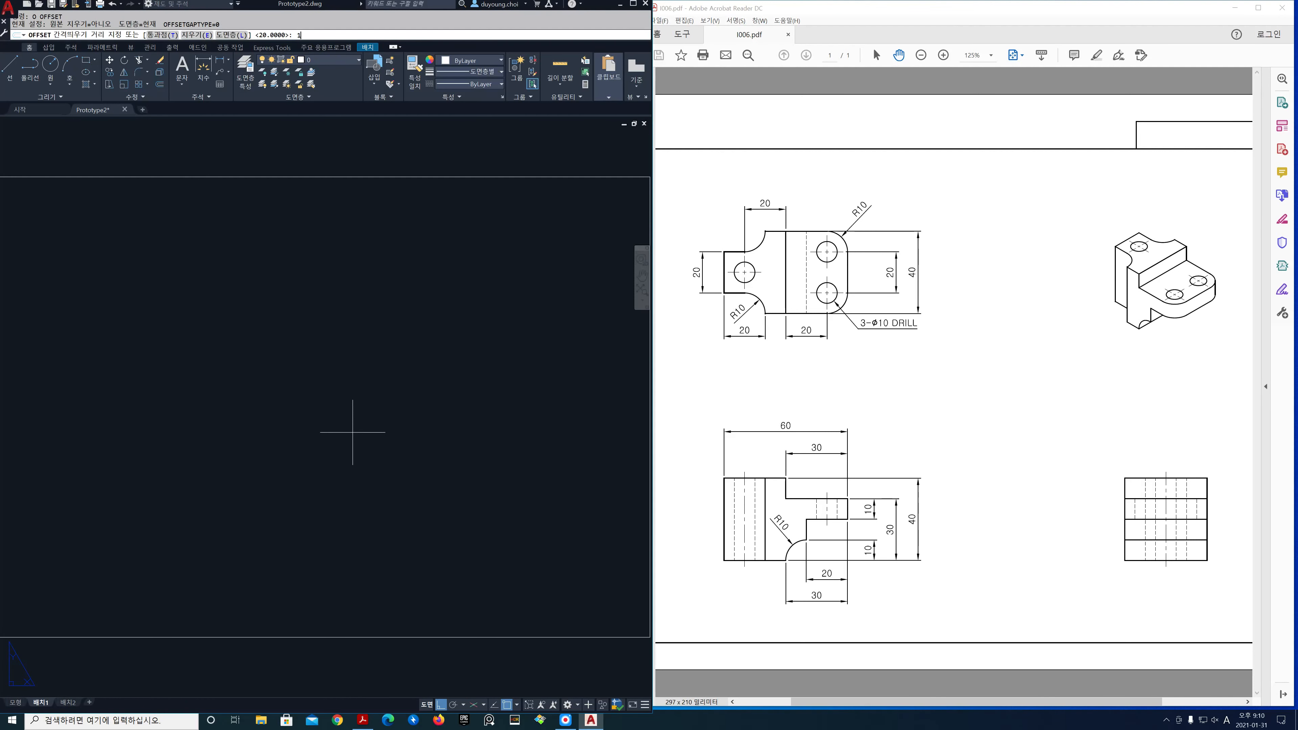
text(0)
key(Return)
click(380, 178)
click(379, 220)
key(Return)
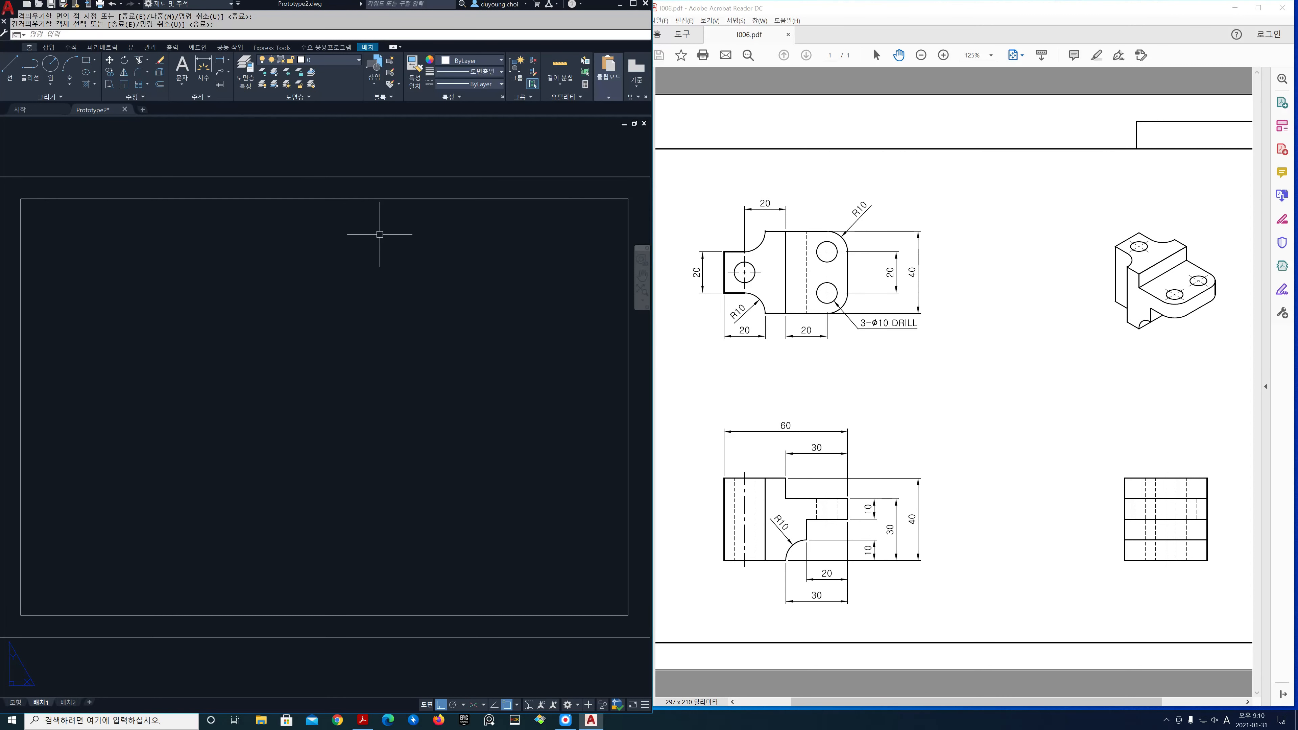
Step: Make the Mview layer current
text(z)
key(Return)
text(e)
key(Return)
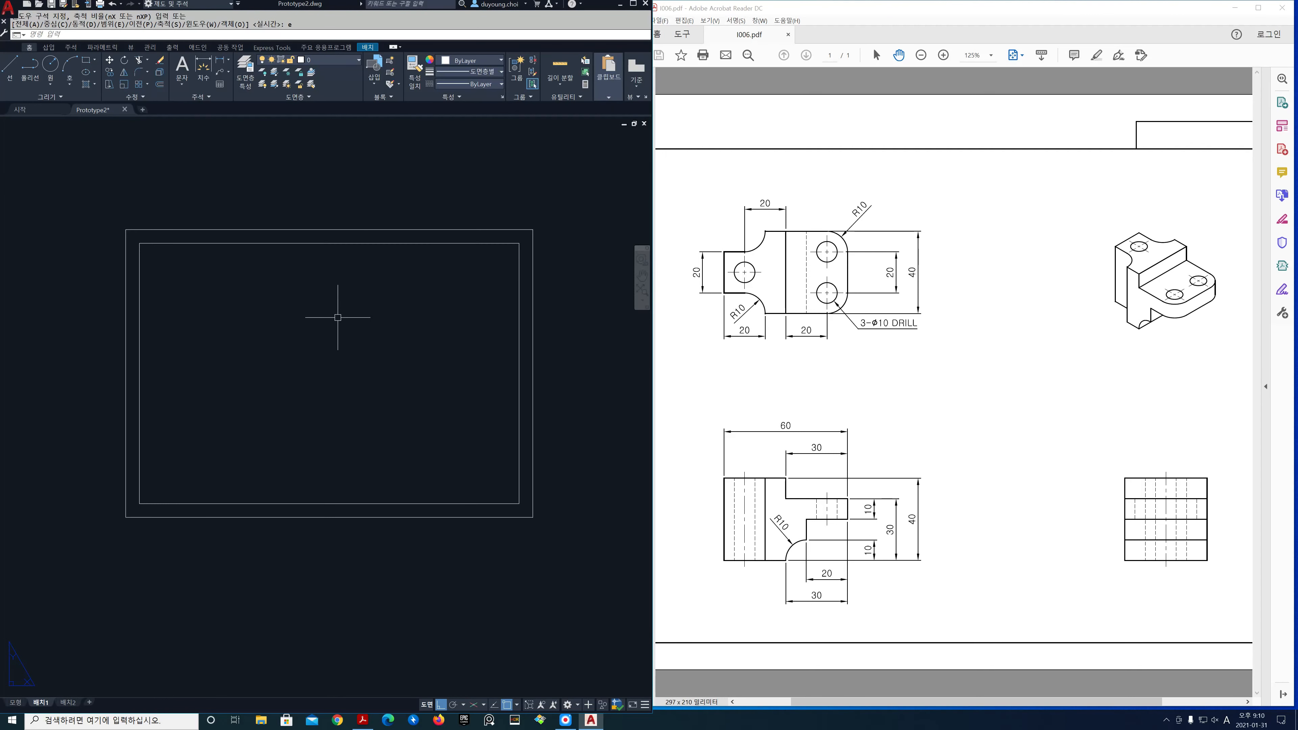
scroll(333, 317, up, 2)
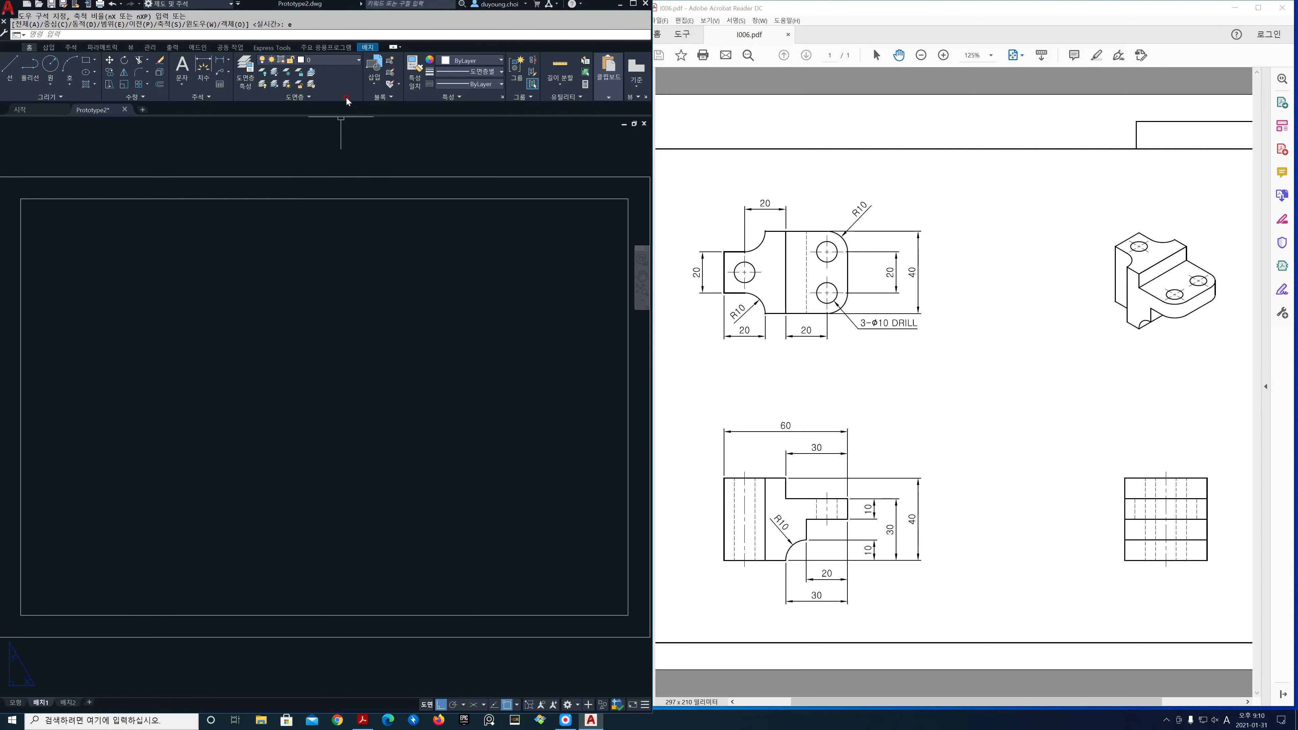
click(358, 67)
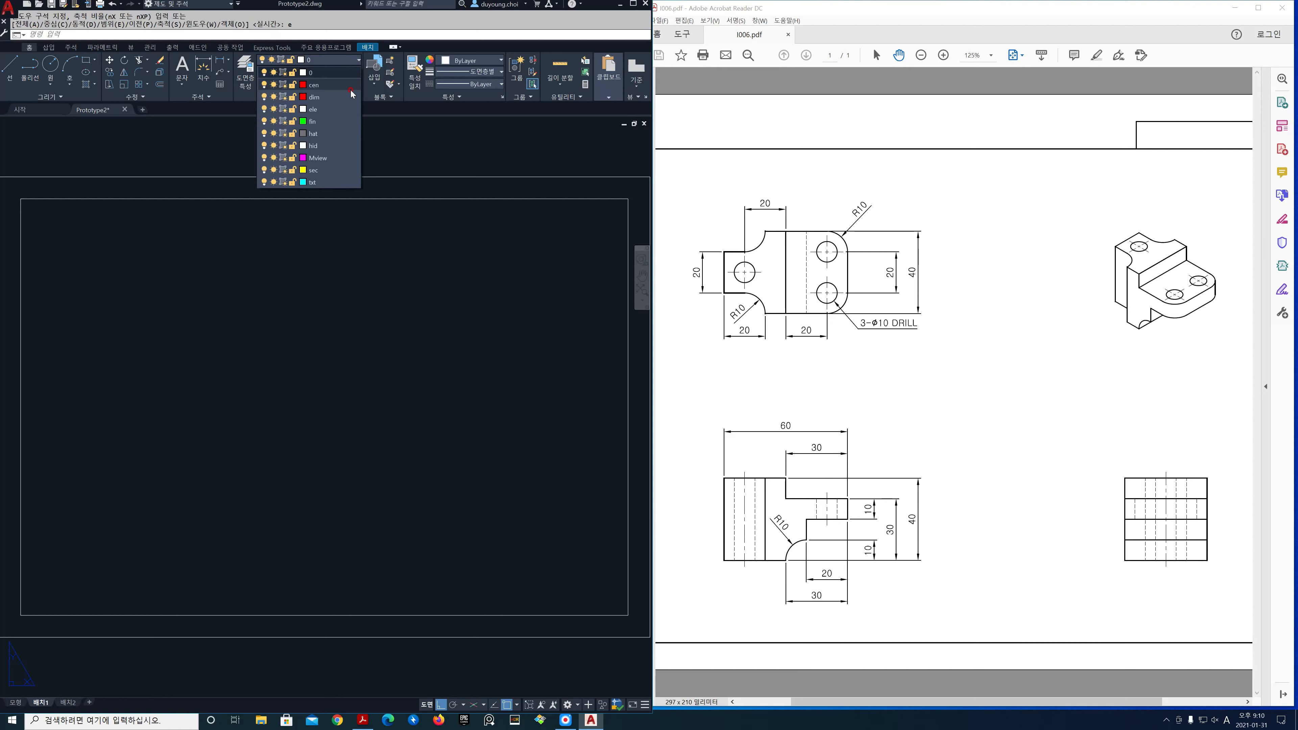
click(330, 162)
Step: Create four layout viewports that fill the inner frame from its upper-left to its lower-right corner
text(mv)
key(Return)
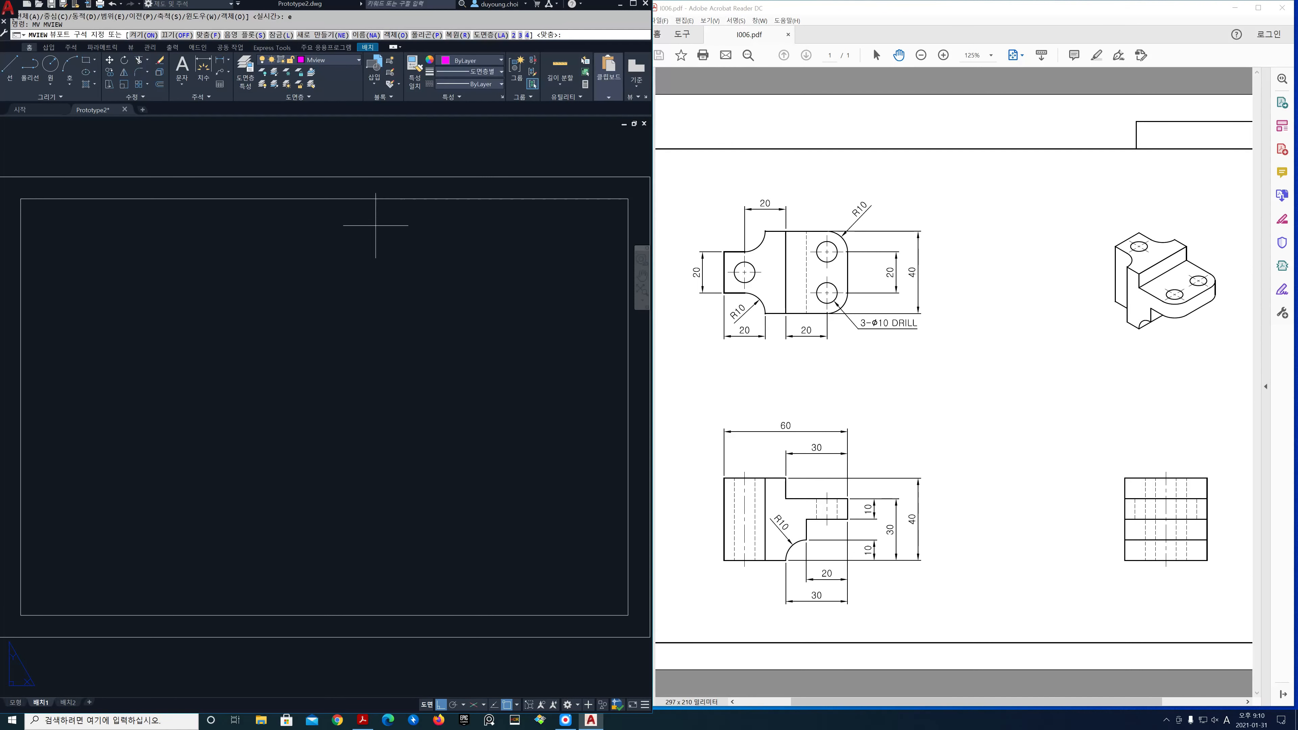
text(4)
key(Return)
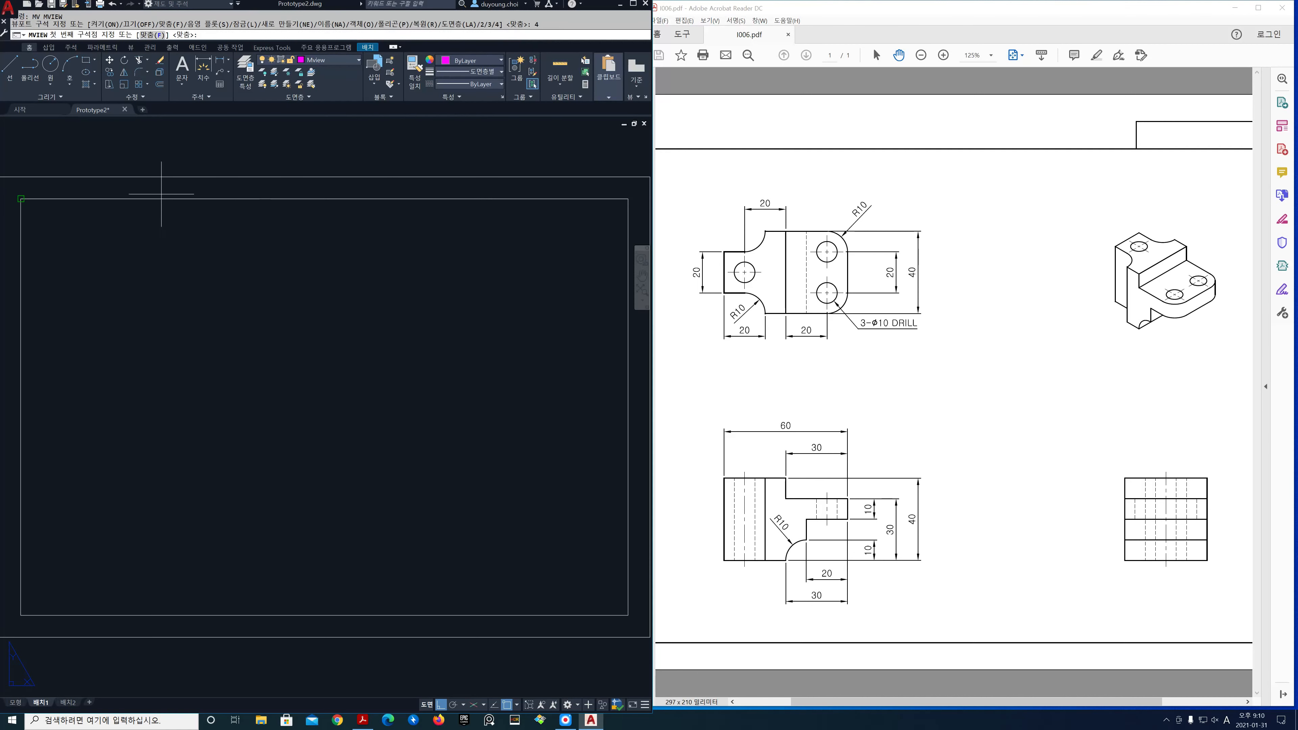
click(21, 198)
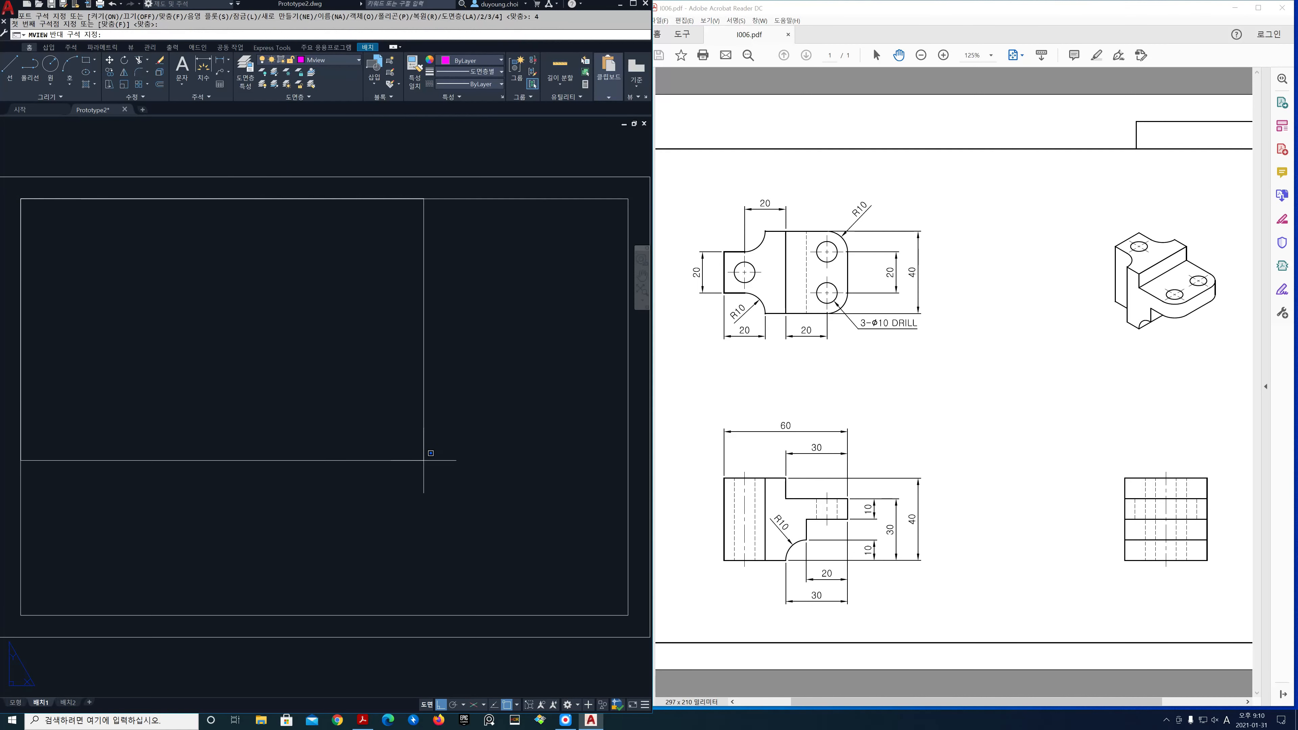
click(627, 615)
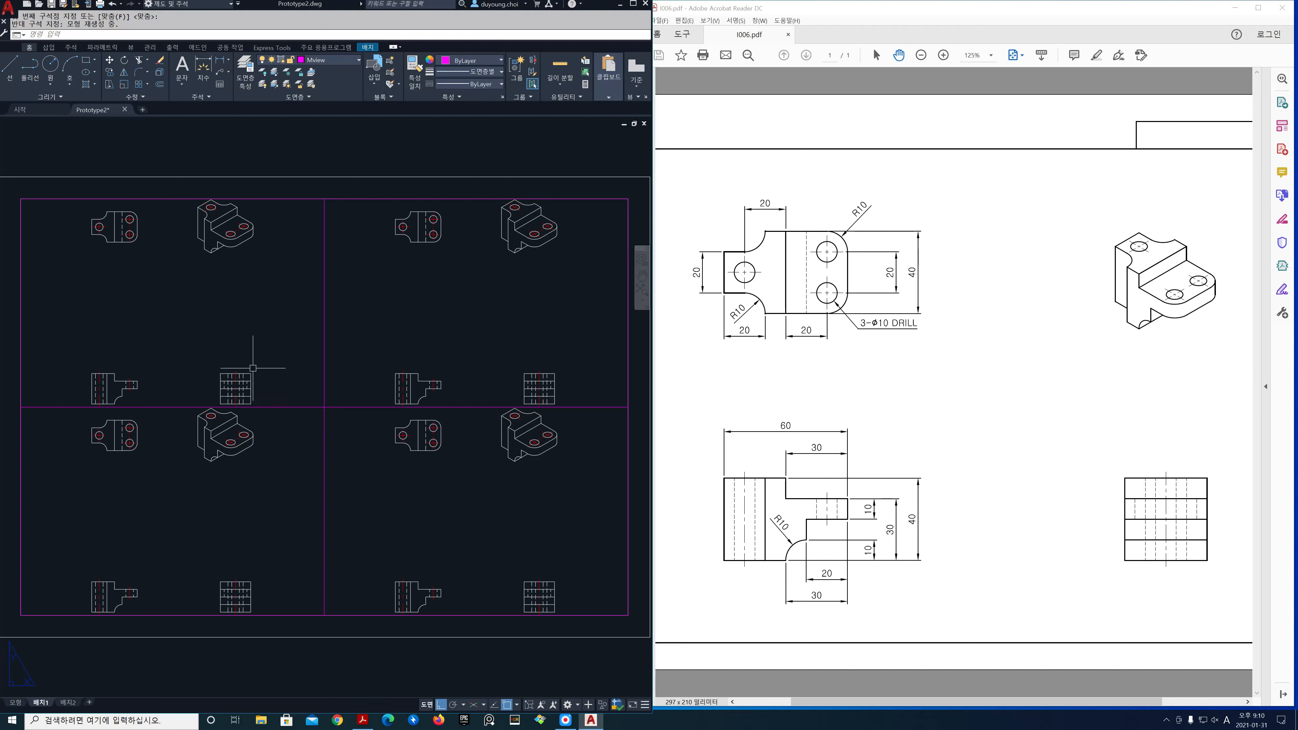
Step: Enter model space and frame only the enlarged top view of the part in the upper-left viewport
text(ms)
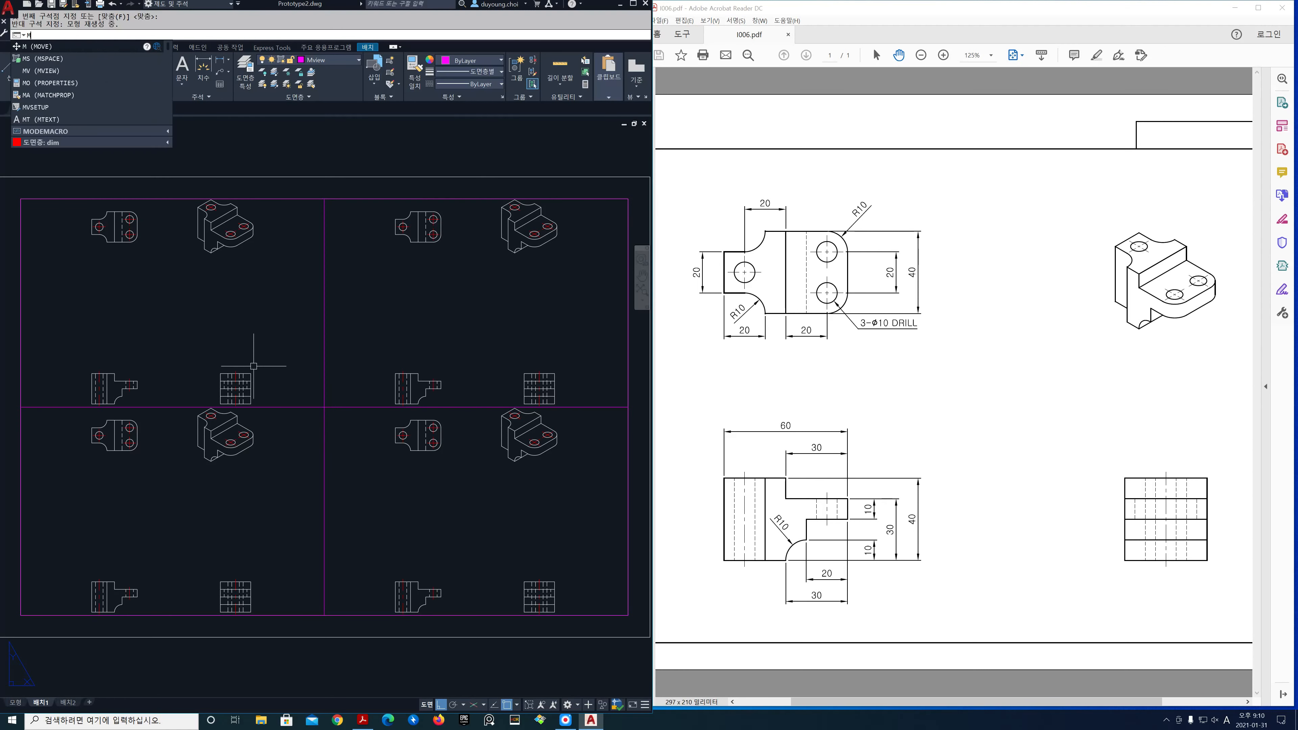
key(Return)
click(202, 337)
middle_drag(176, 311, 231, 394)
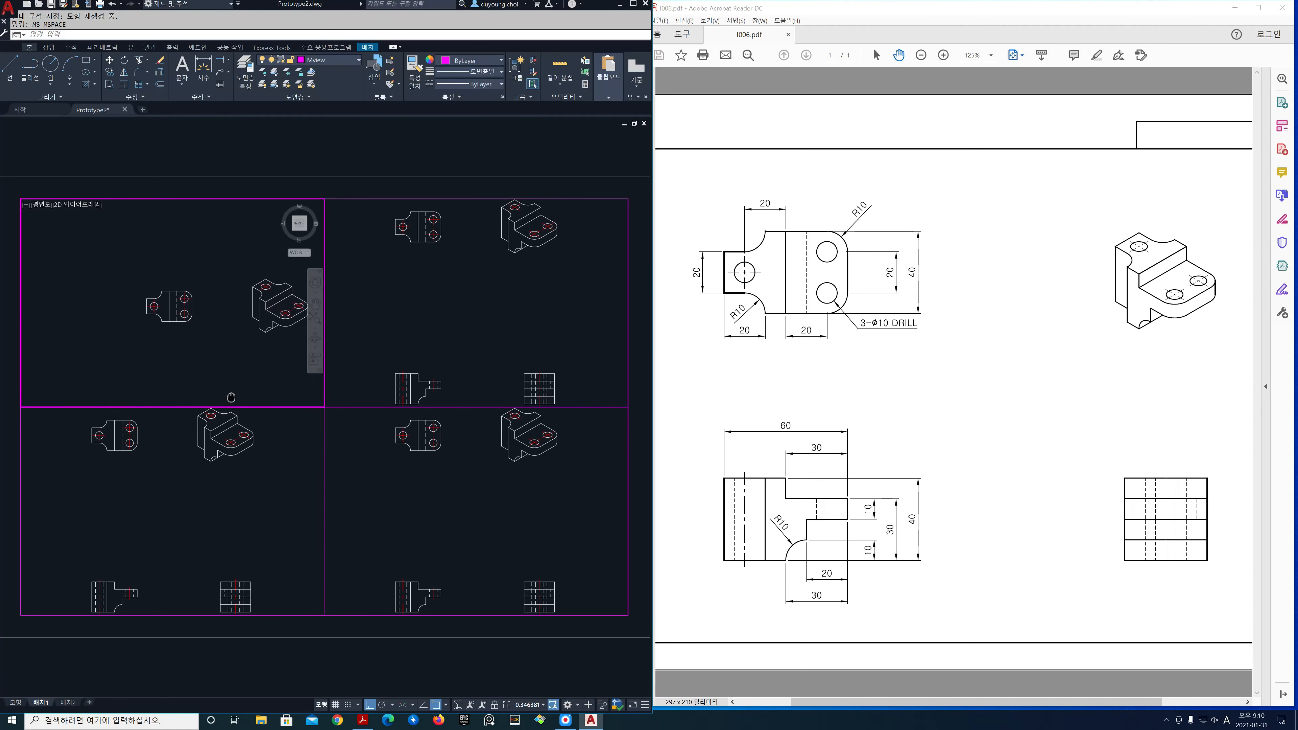
scroll(174, 304, up, 4)
Step: Activate the lower-left viewport and frame the enlarged front view of the part in it
click(195, 496)
middle_drag(175, 527, 219, 433)
scroll(144, 511, up, 4)
middle_drag(163, 496, 164, 528)
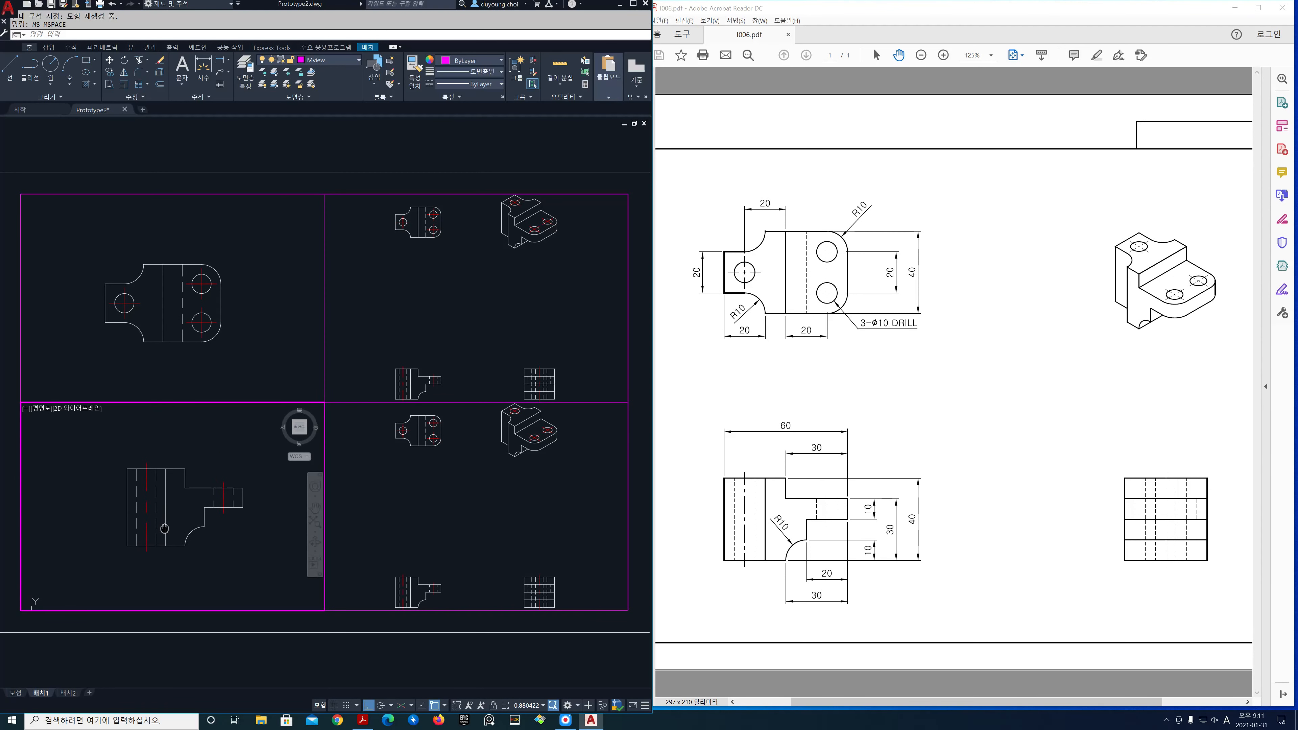
Step: Activate the lower-right viewport and frame the enlarged side view of the part in it
click(435, 535)
scroll(458, 530, up, 4)
middle_drag(458, 530, 392, 406)
middle_drag(530, 531, 420, 492)
Step: Activate the upper-right viewport and frame the enlarged isometric view of the part in it
click(506, 296)
middle_drag(506, 296, 480, 336)
scroll(480, 336, up, 4)
Step: Set the scale of the front, side and top view viewports to 75%
click(480, 437)
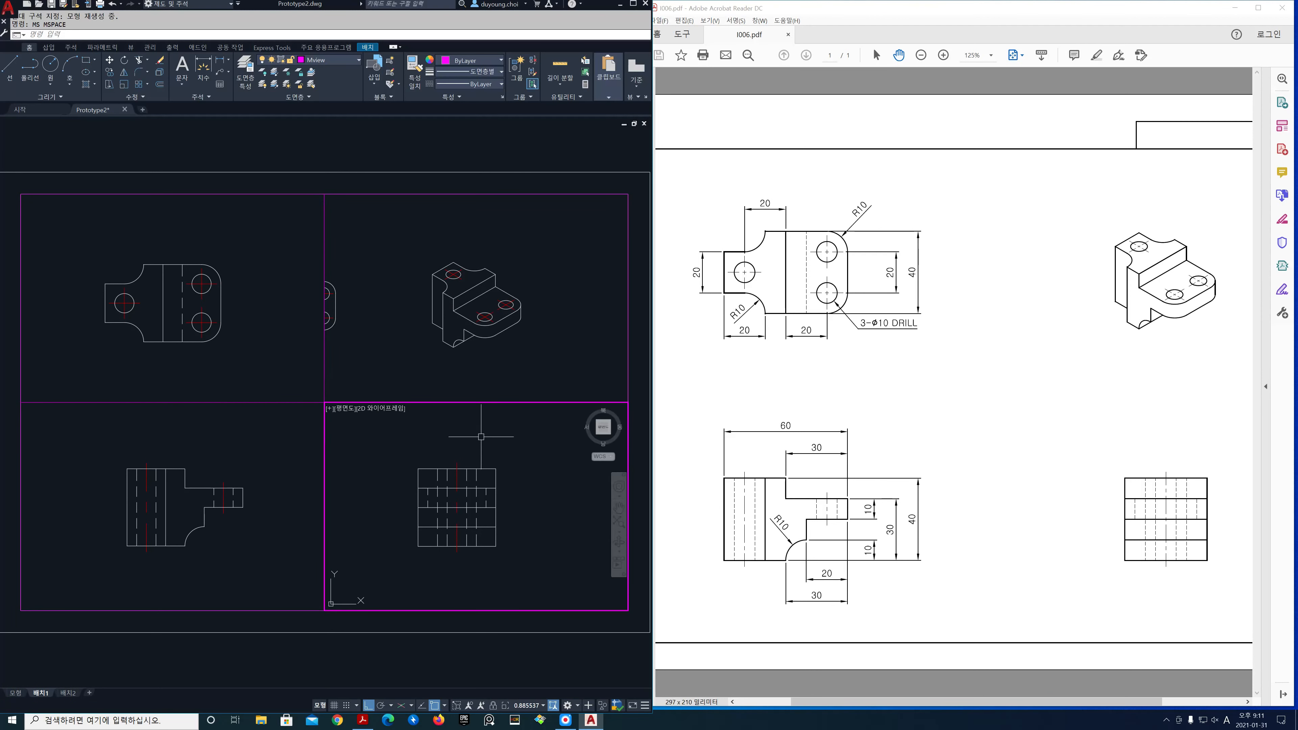
click(272, 515)
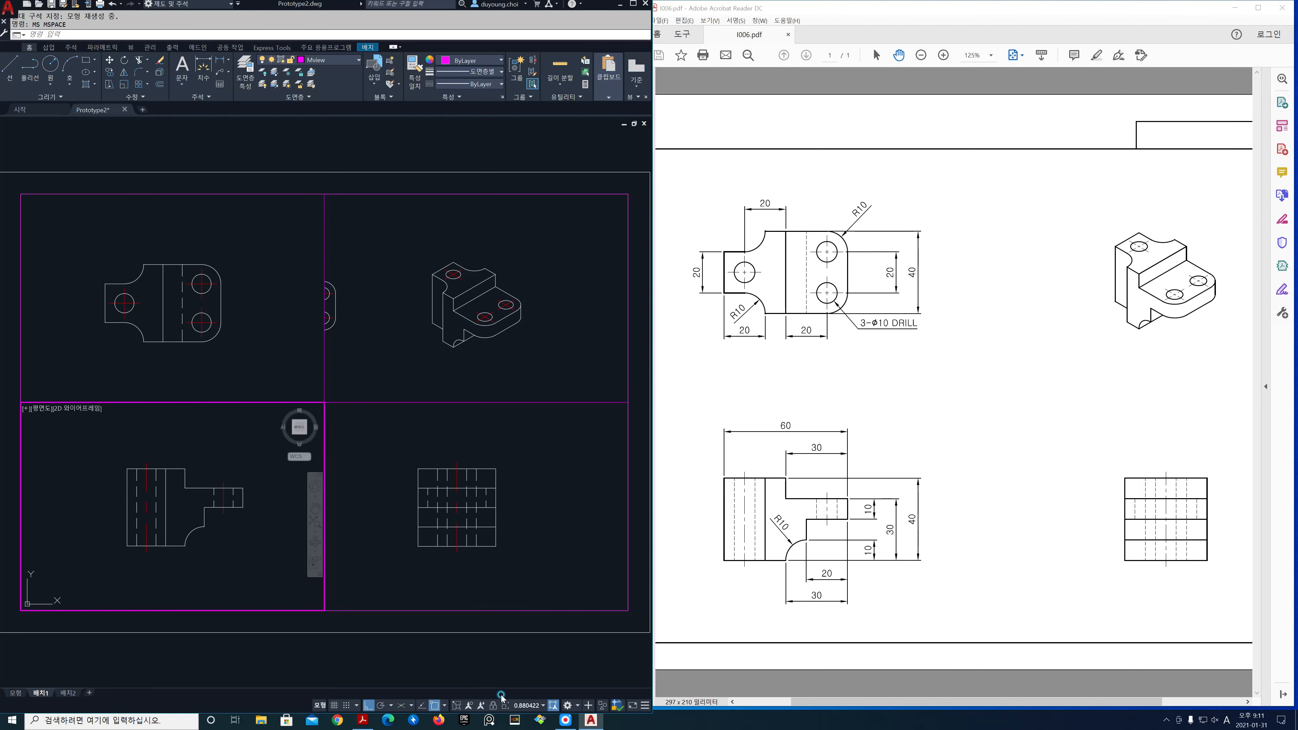
click(543, 709)
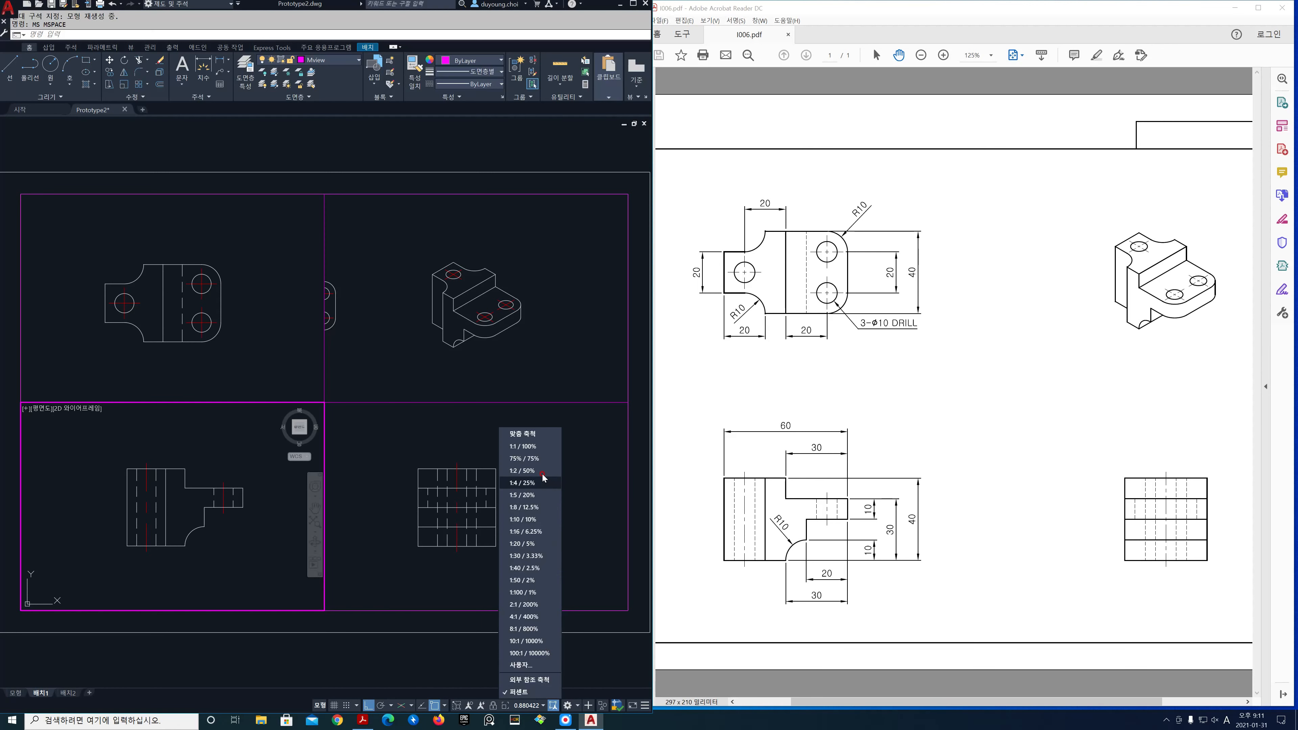
click(537, 461)
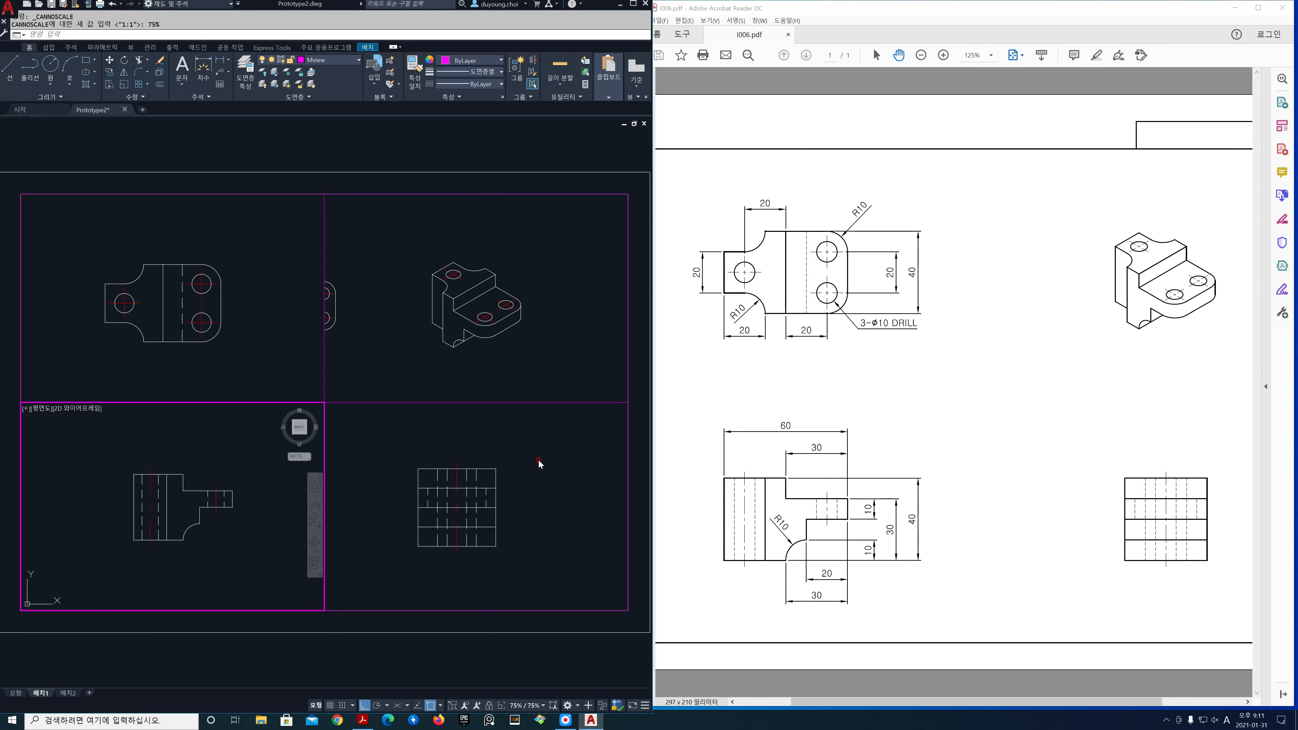
click(539, 462)
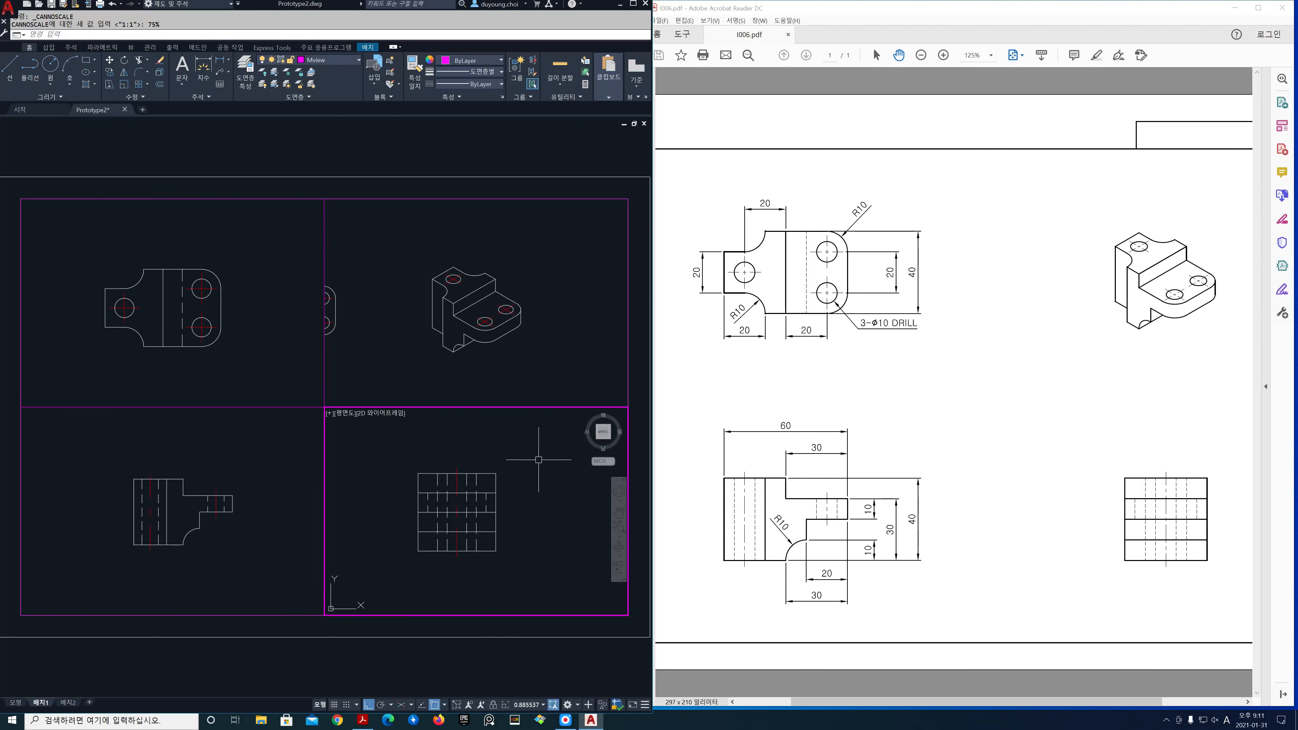
click(545, 705)
click(524, 457)
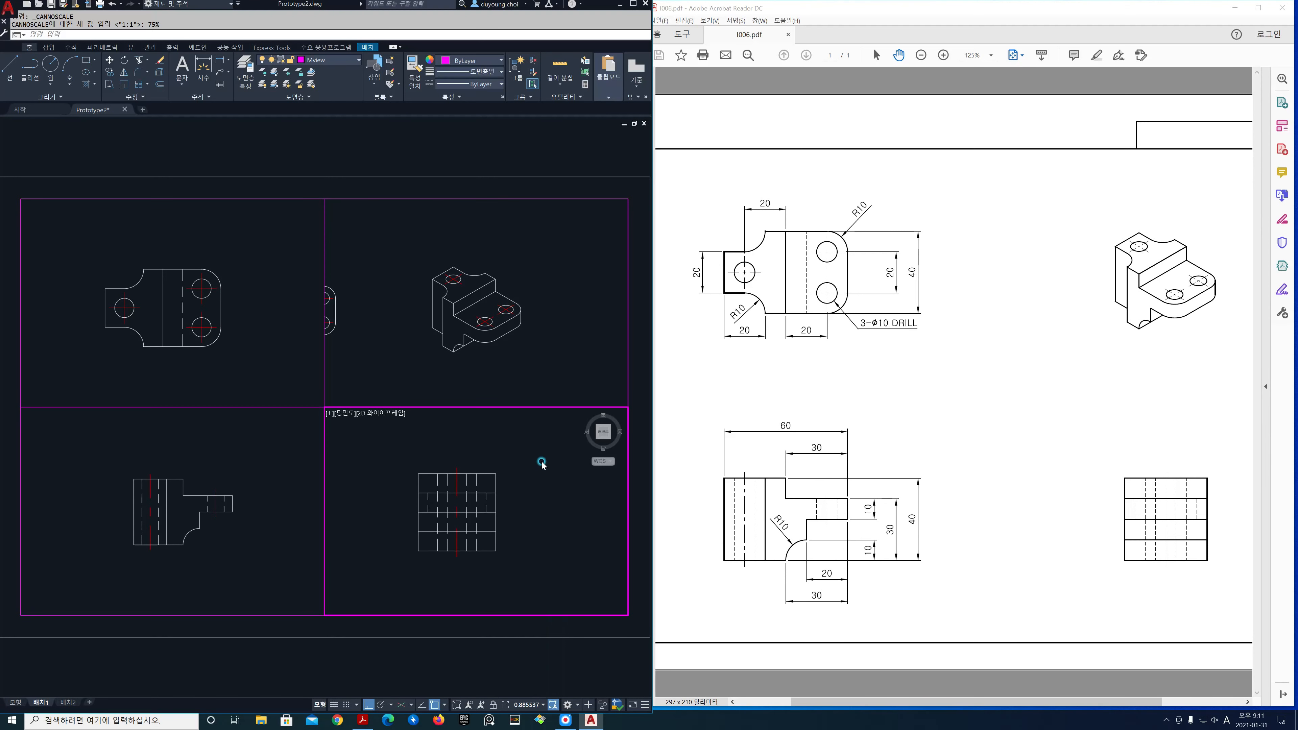
click(287, 376)
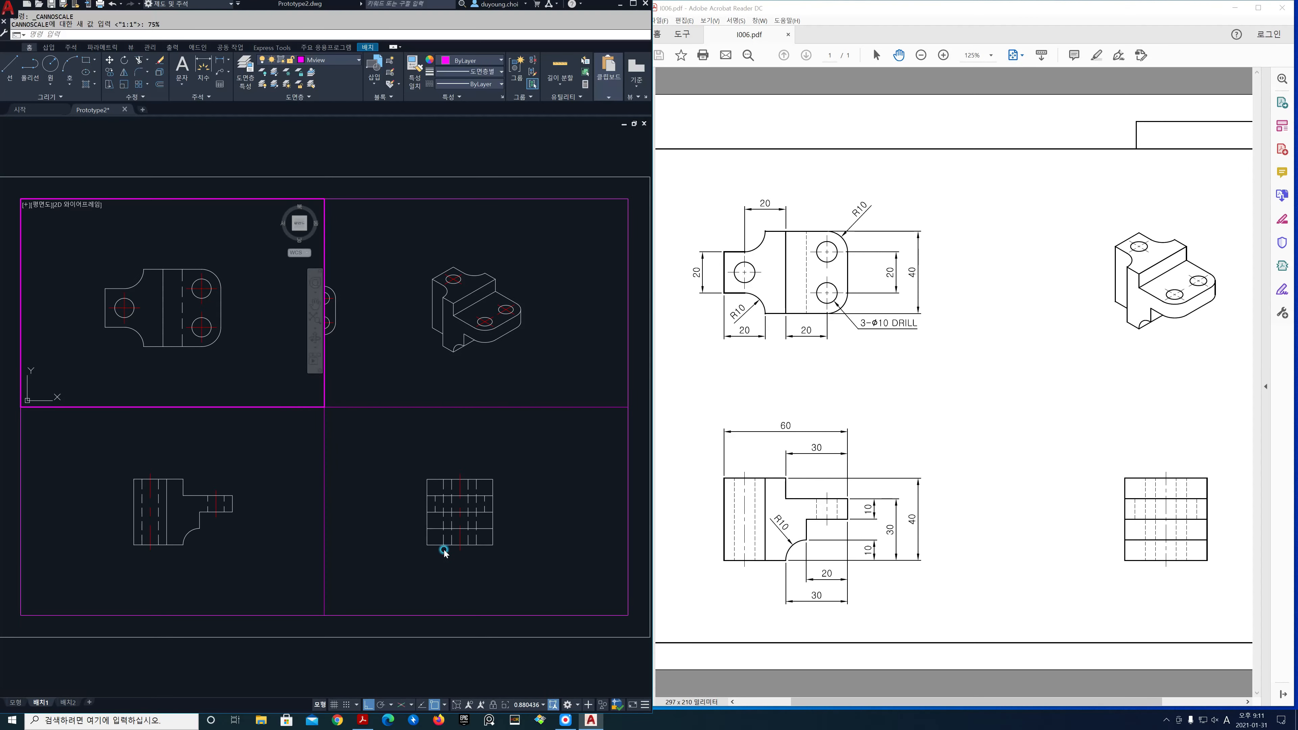
click(545, 705)
click(524, 457)
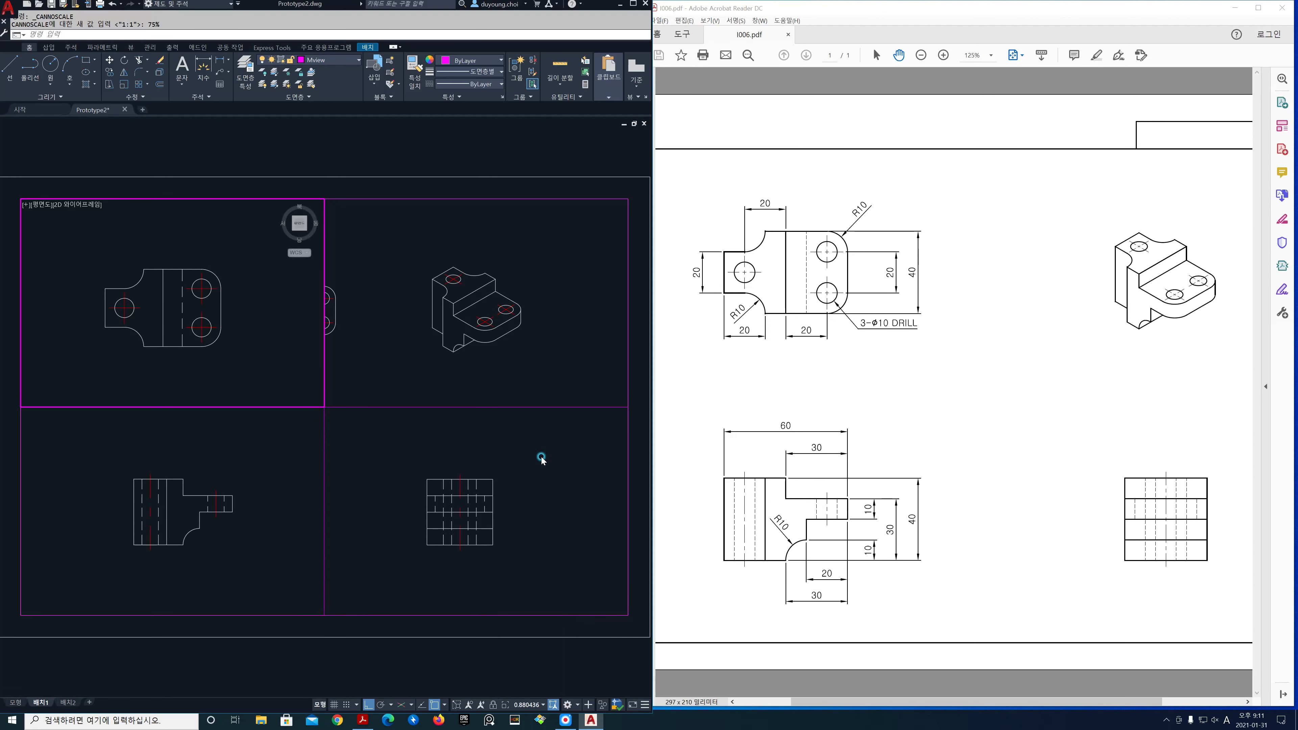
Step: Set the scale of the isometric view's viewport to 1:2
click(535, 380)
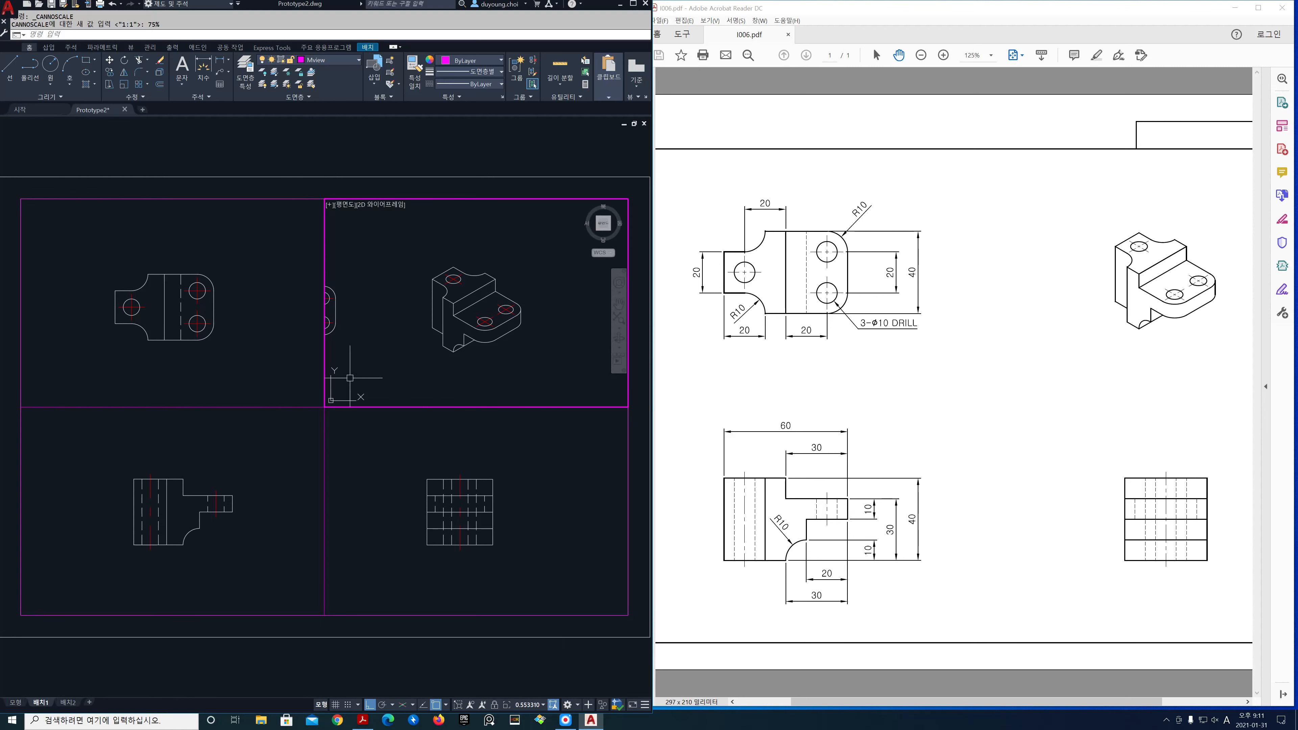
click(542, 706)
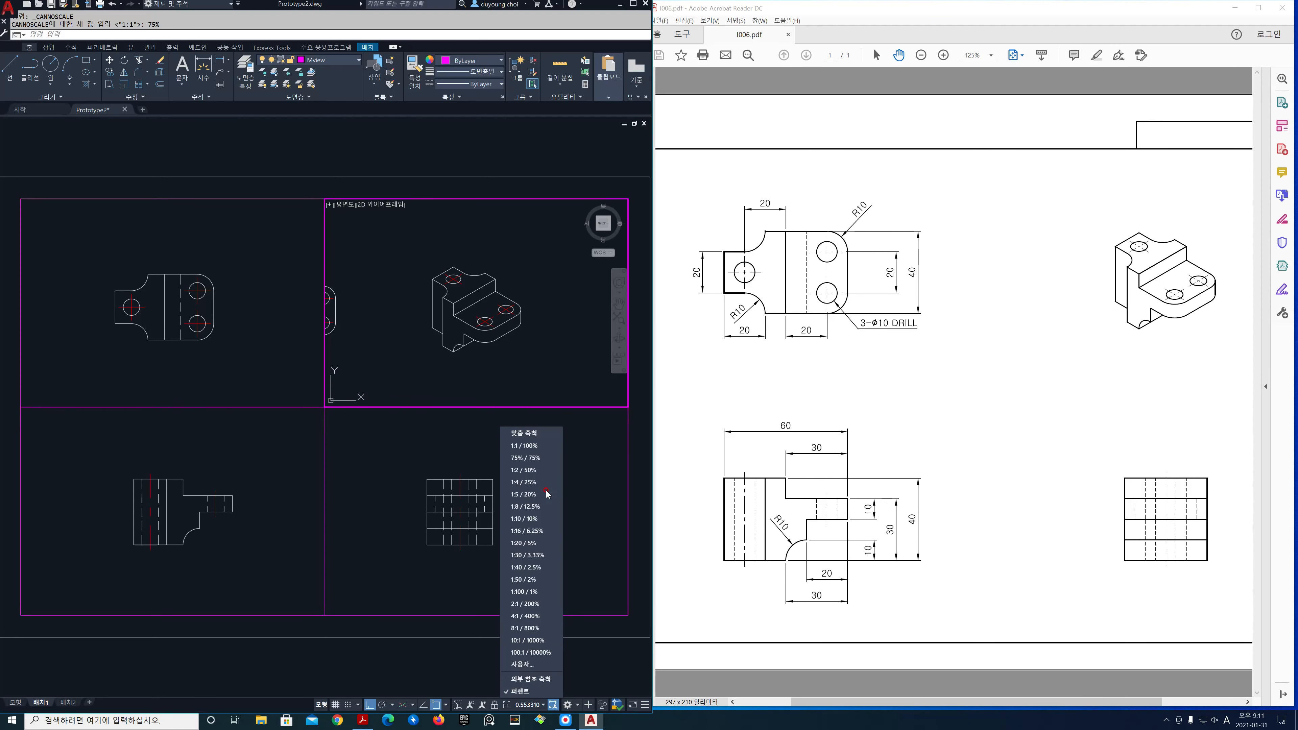
click(543, 474)
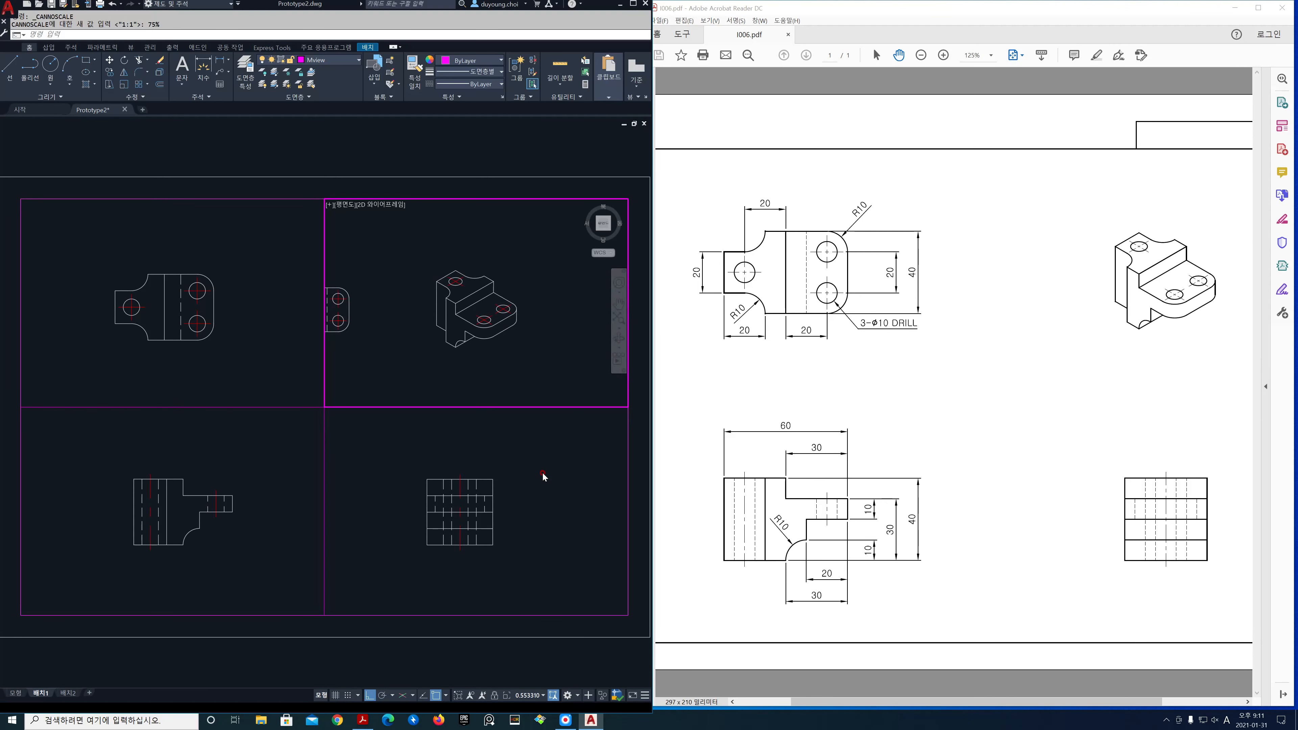
Step: Centre the front view in its viewport with Zoom Center, using the midpoint between the flange's lower-right endpoint and the left edge's midpoint
click(269, 550)
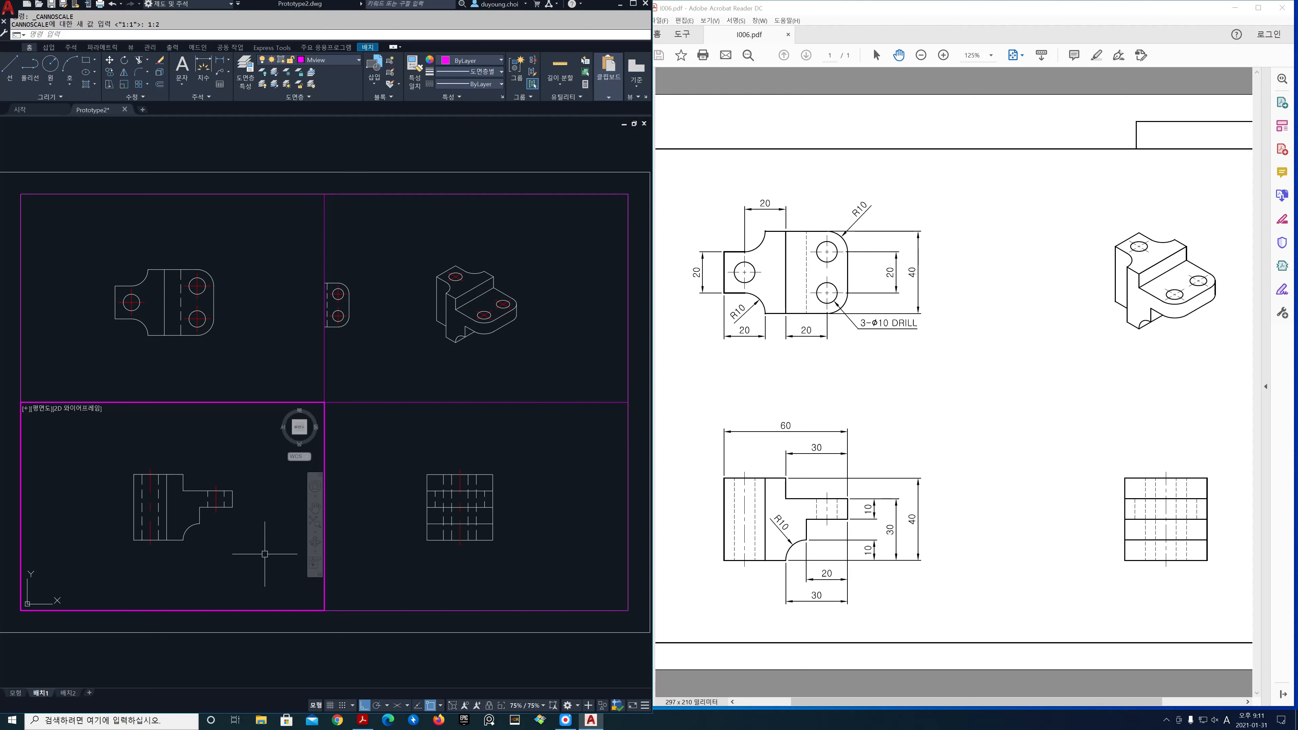
text(z)
key(Return)
text(c)
key(Return)
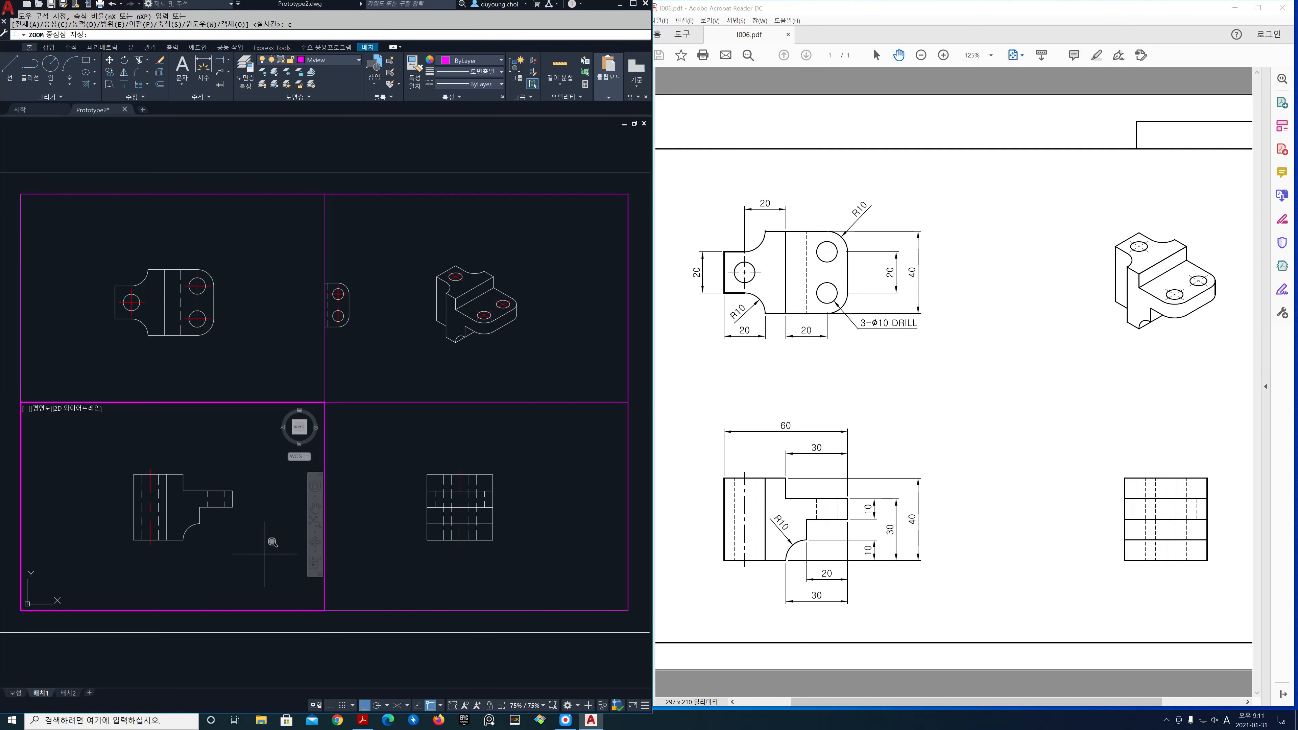
shift+right_click(268, 549)
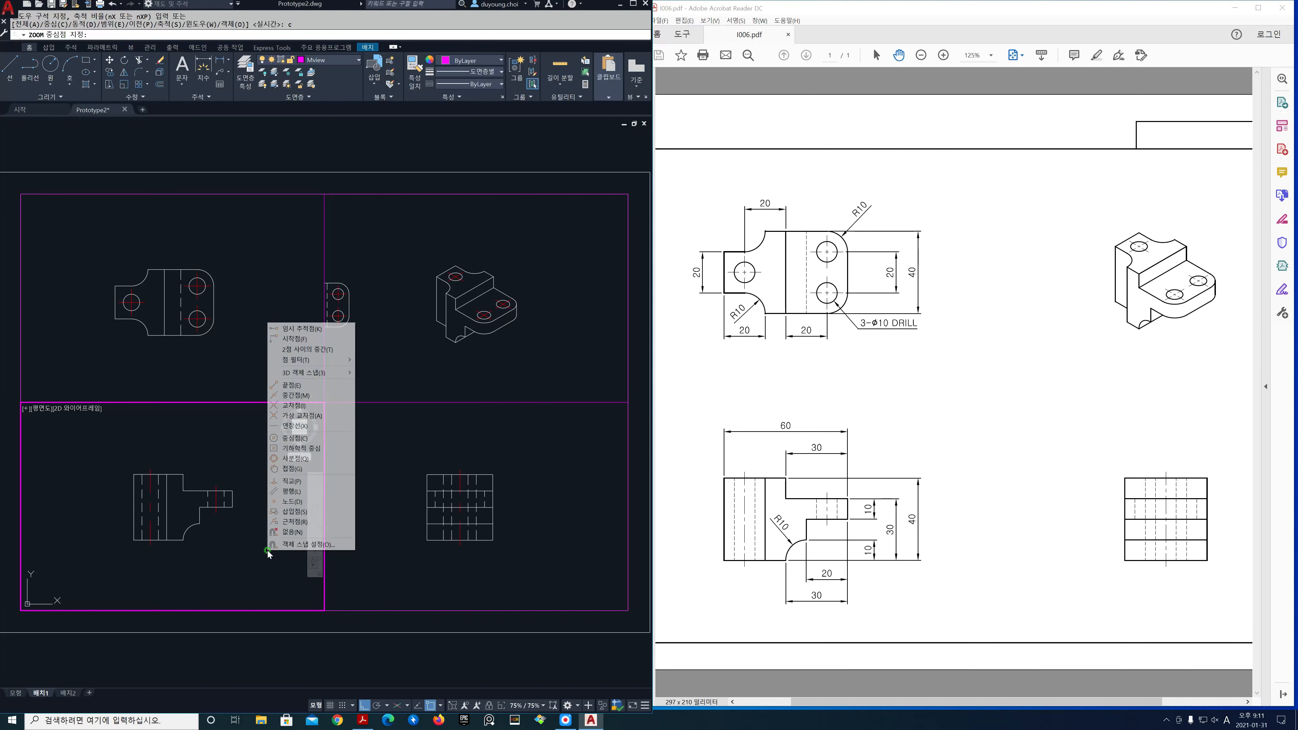
click(298, 353)
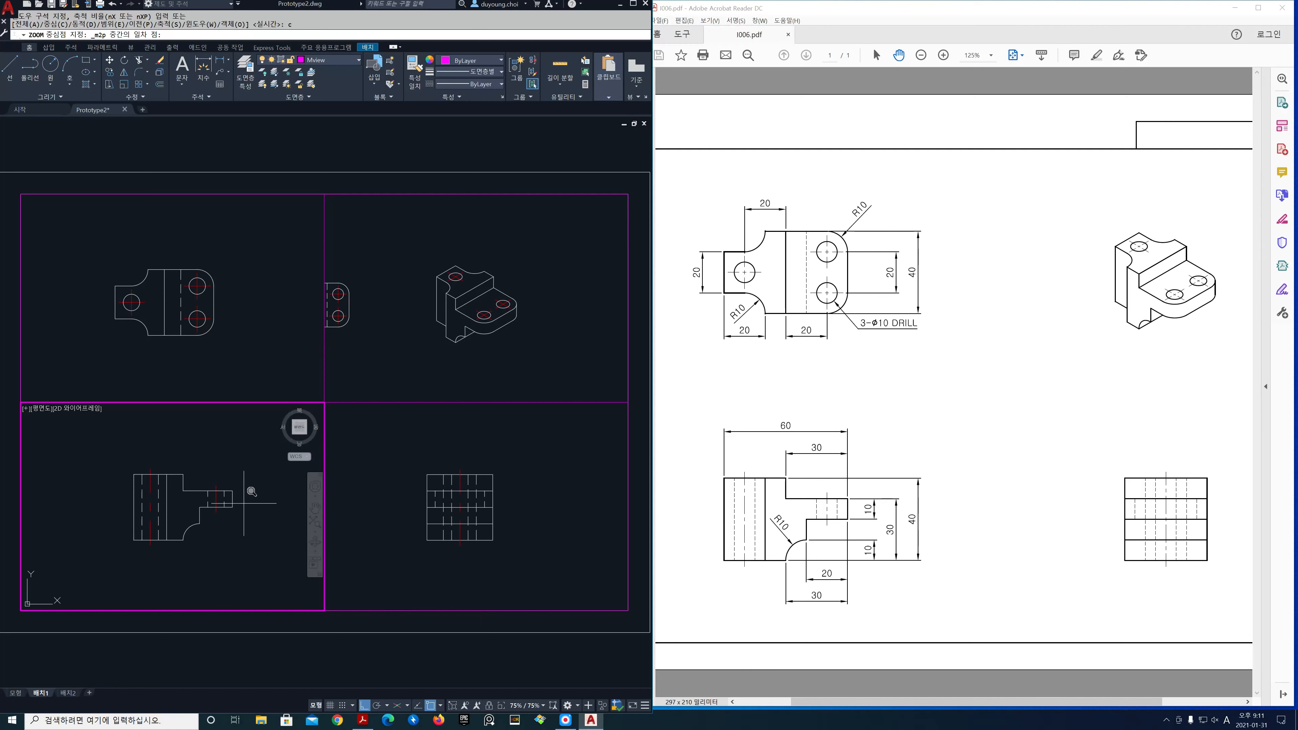
shift+right_click(256, 506)
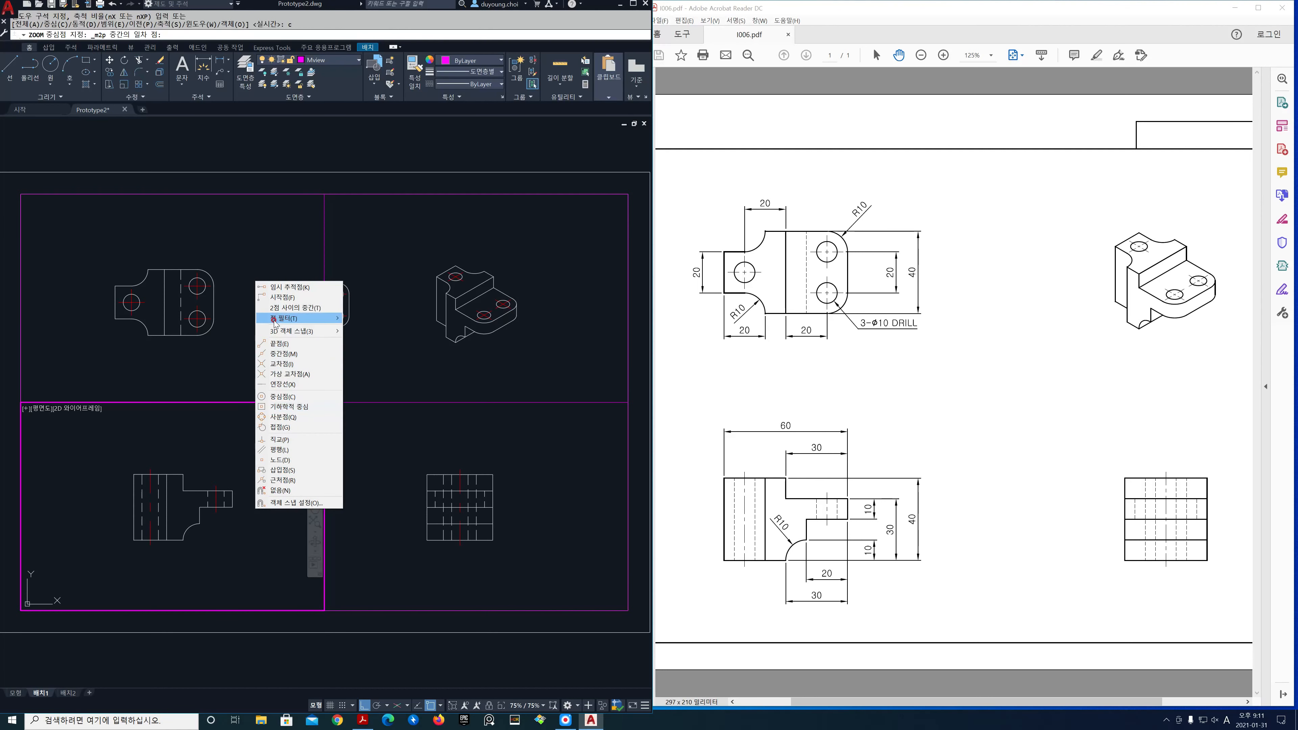
click(279, 343)
click(232, 508)
shift+right_click(245, 450)
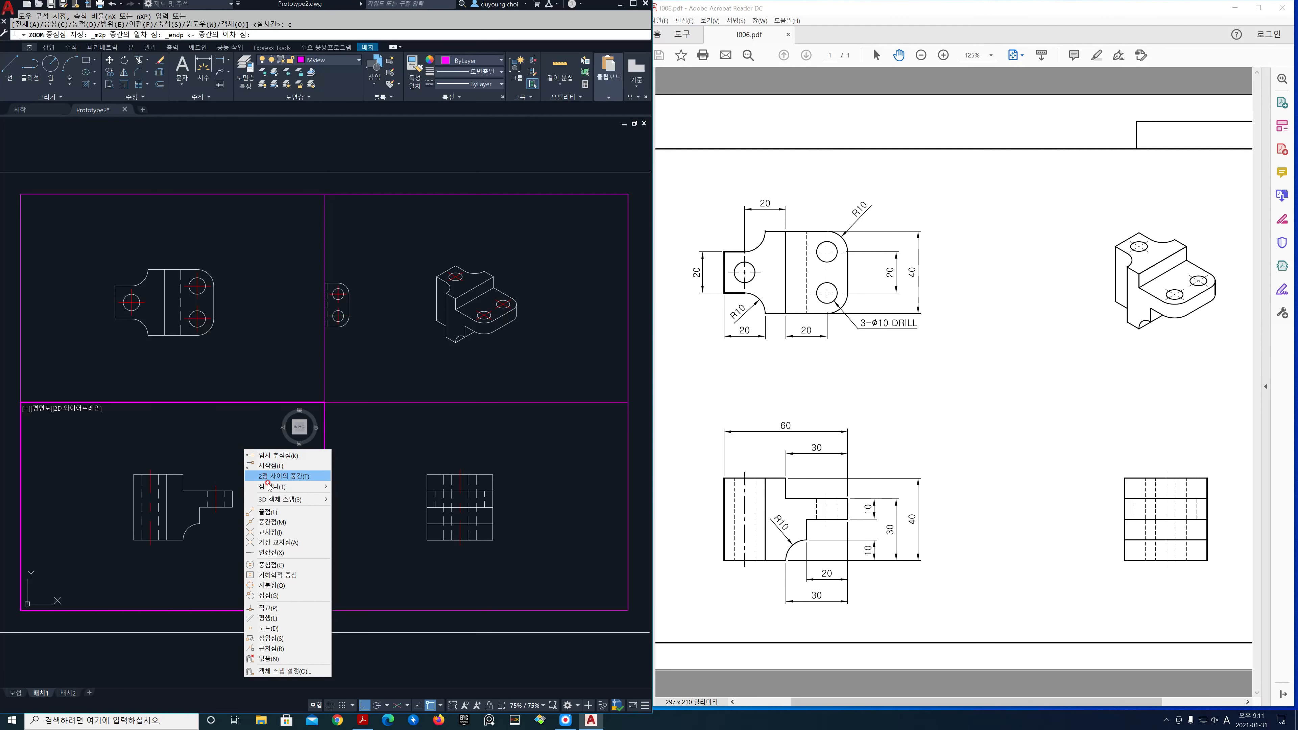
click(285, 522)
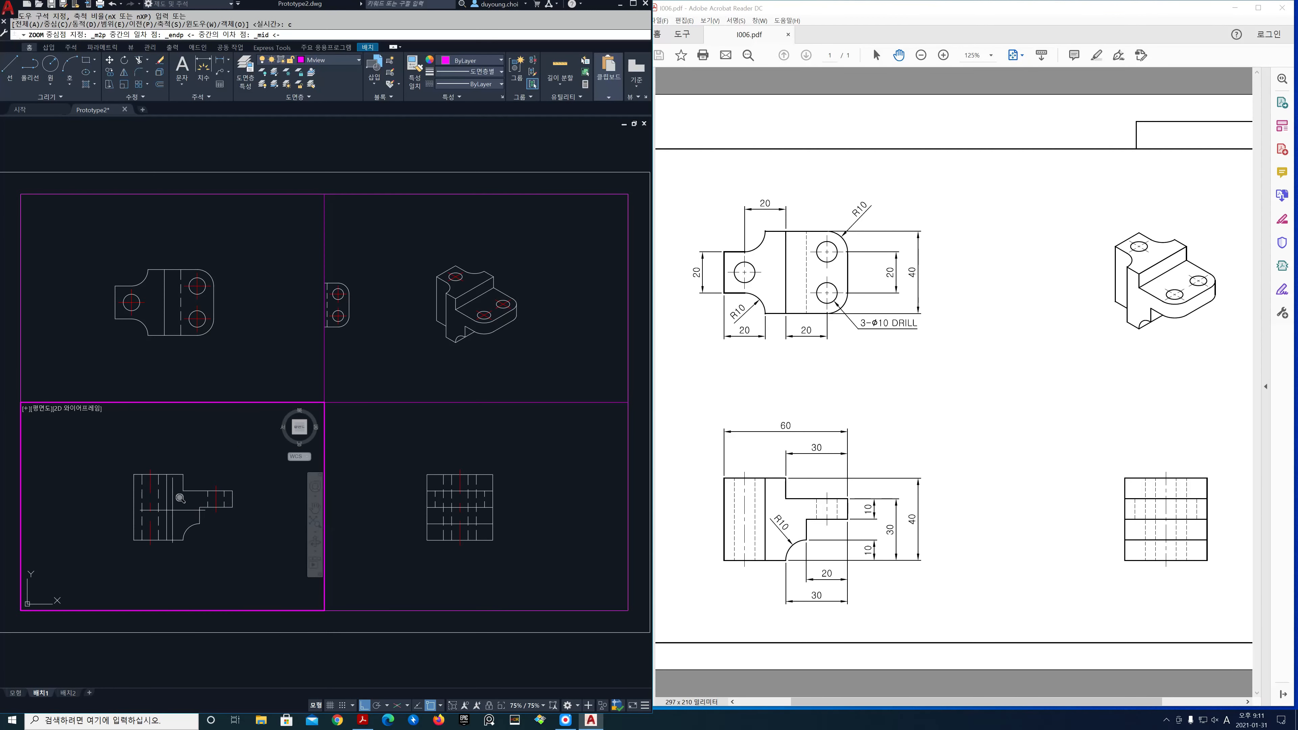
click(142, 496)
key(Return)
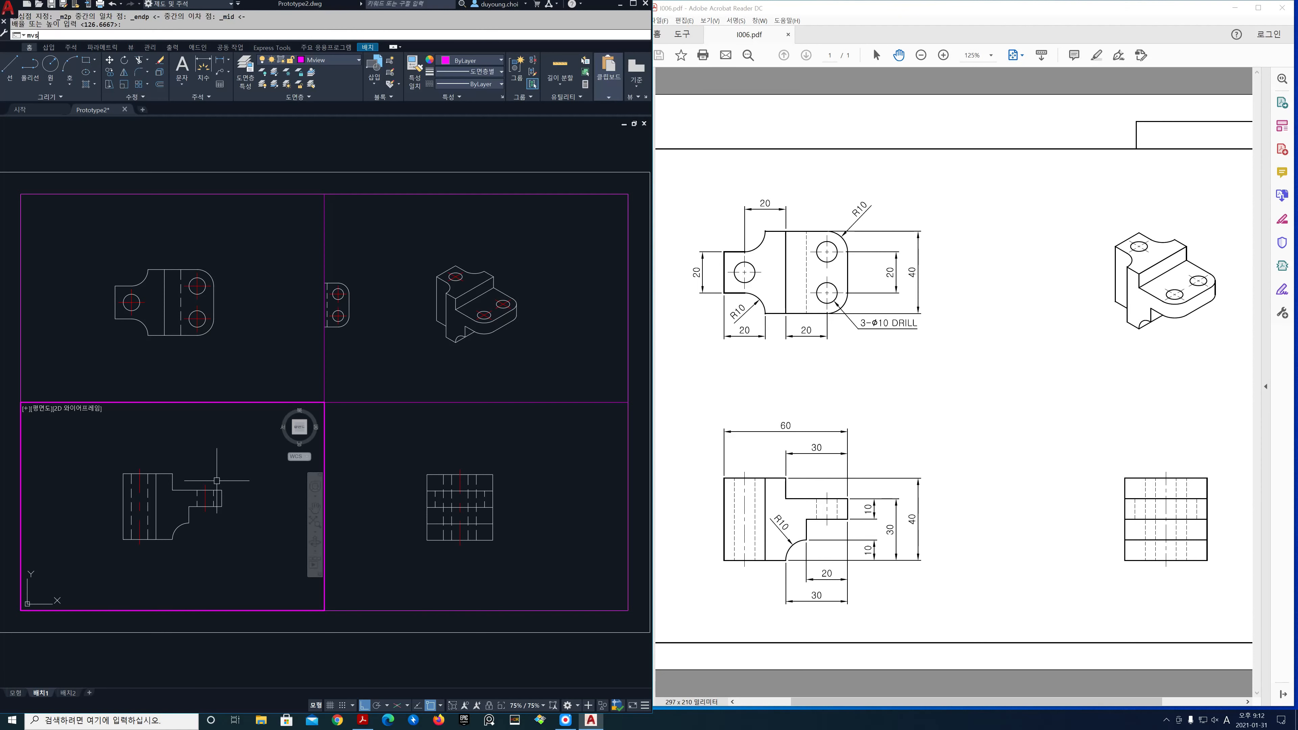
Step: Vertically align the top view with the front view using MVSETUP, matching its lower-left endpoint to the front view's upper-left endpoint
key(Return)
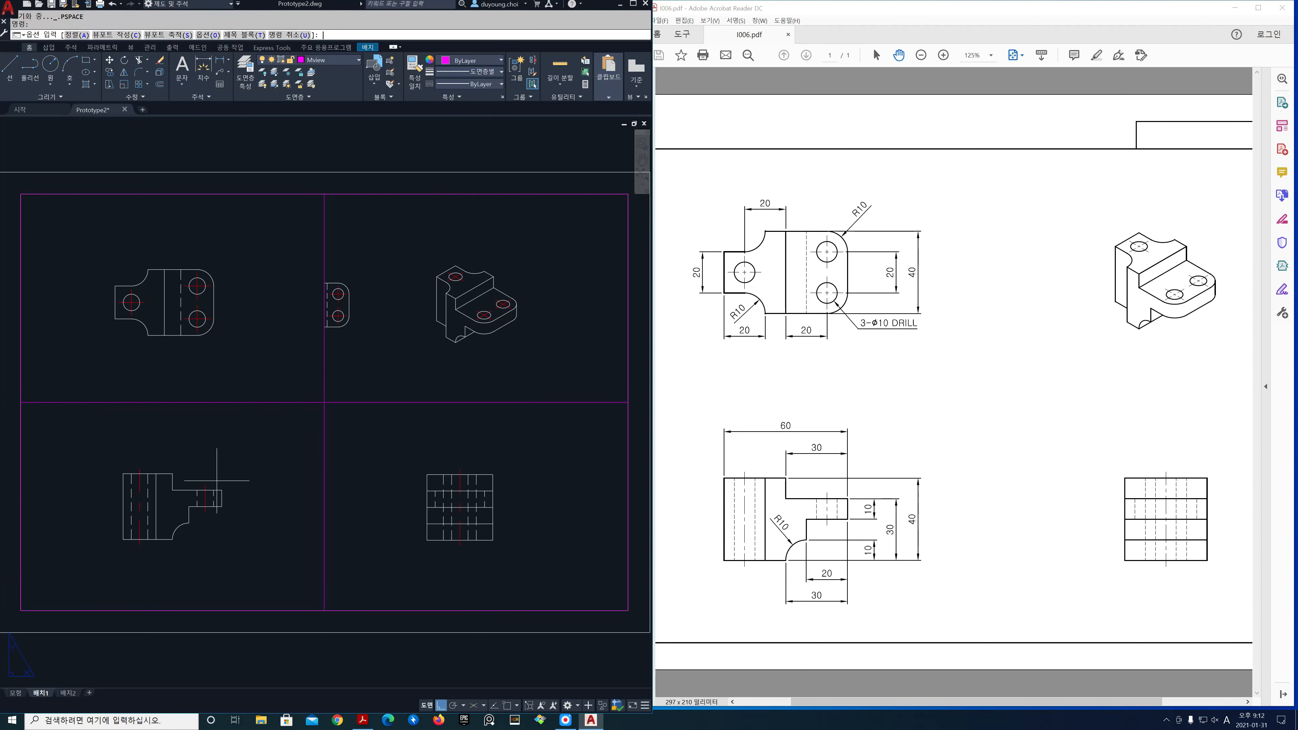
click(77, 35)
click(77, 36)
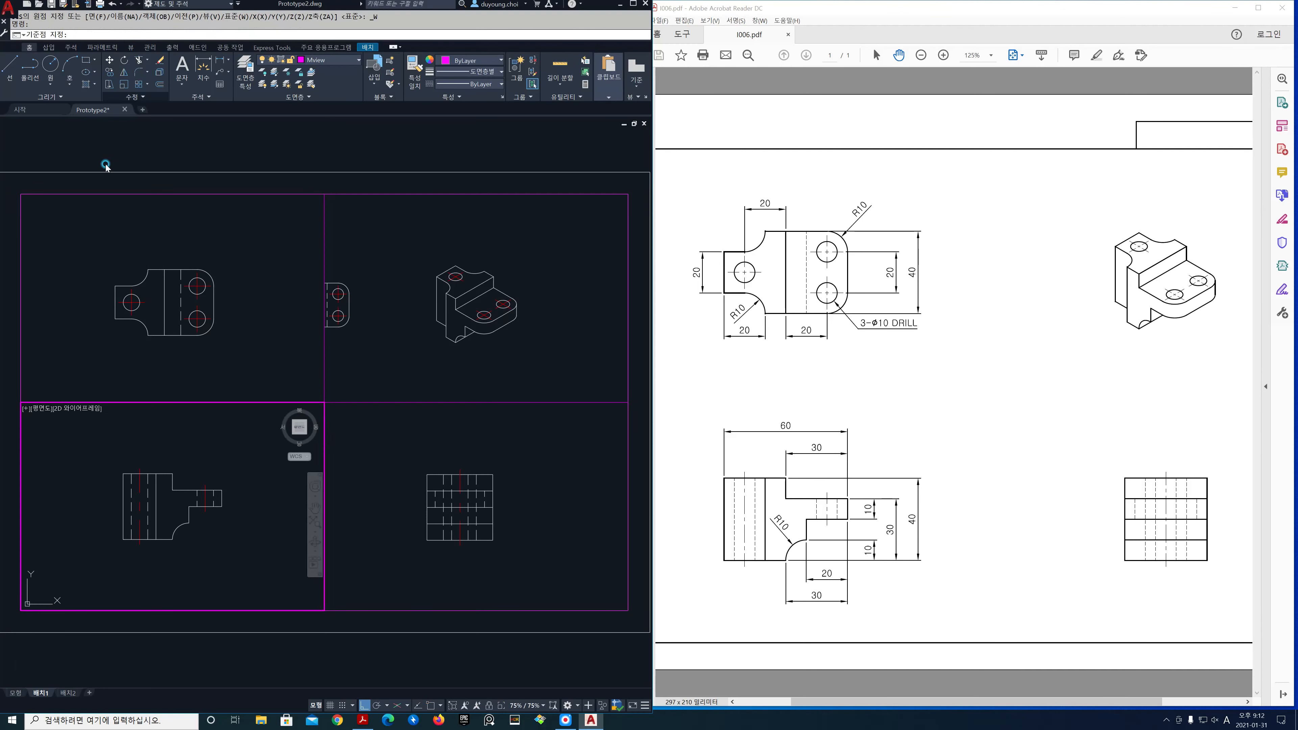
shift+right_click(80, 446)
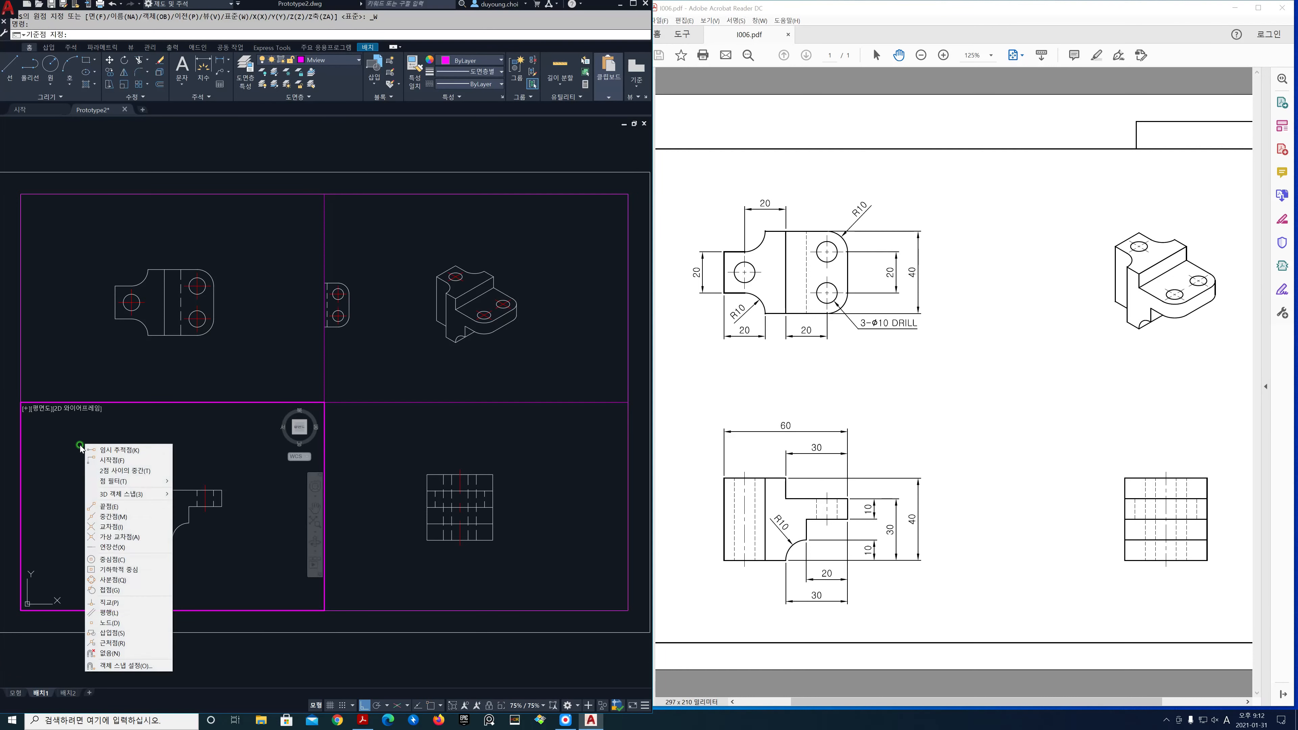
click(109, 506)
click(123, 473)
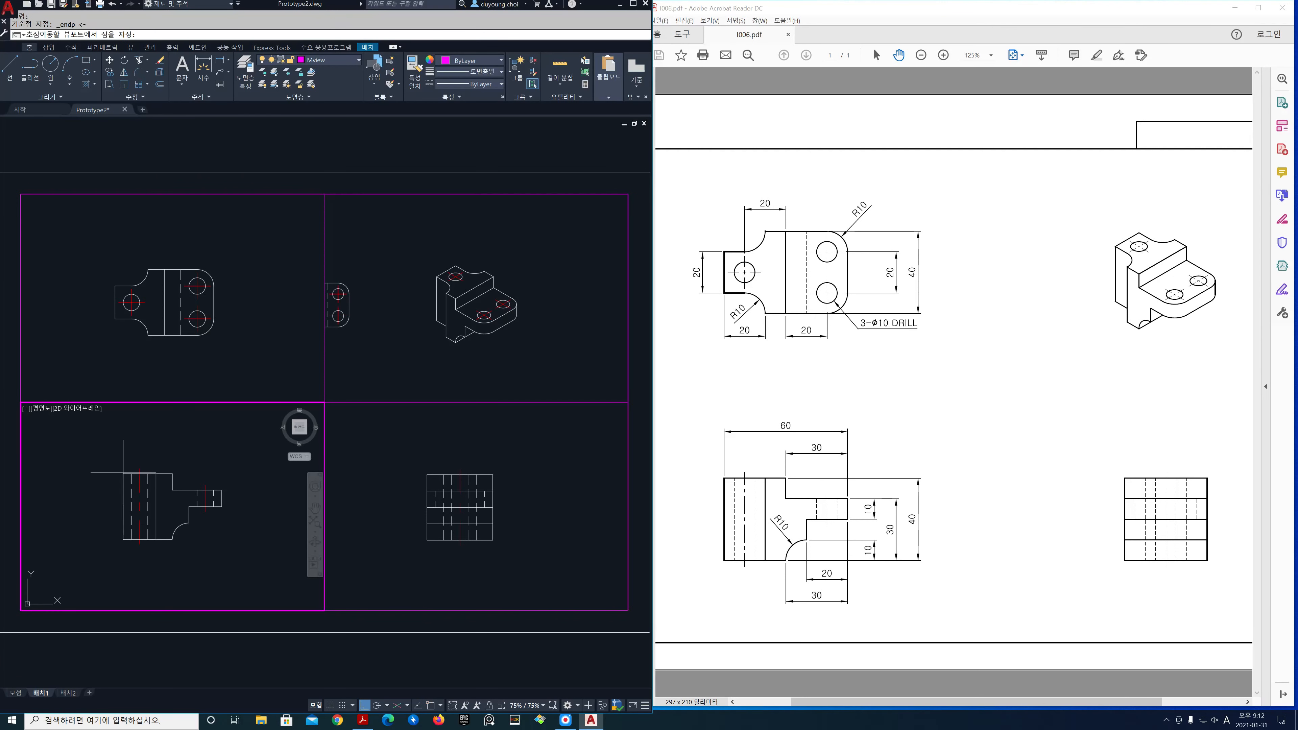
click(128, 378)
shift+right_click(129, 380)
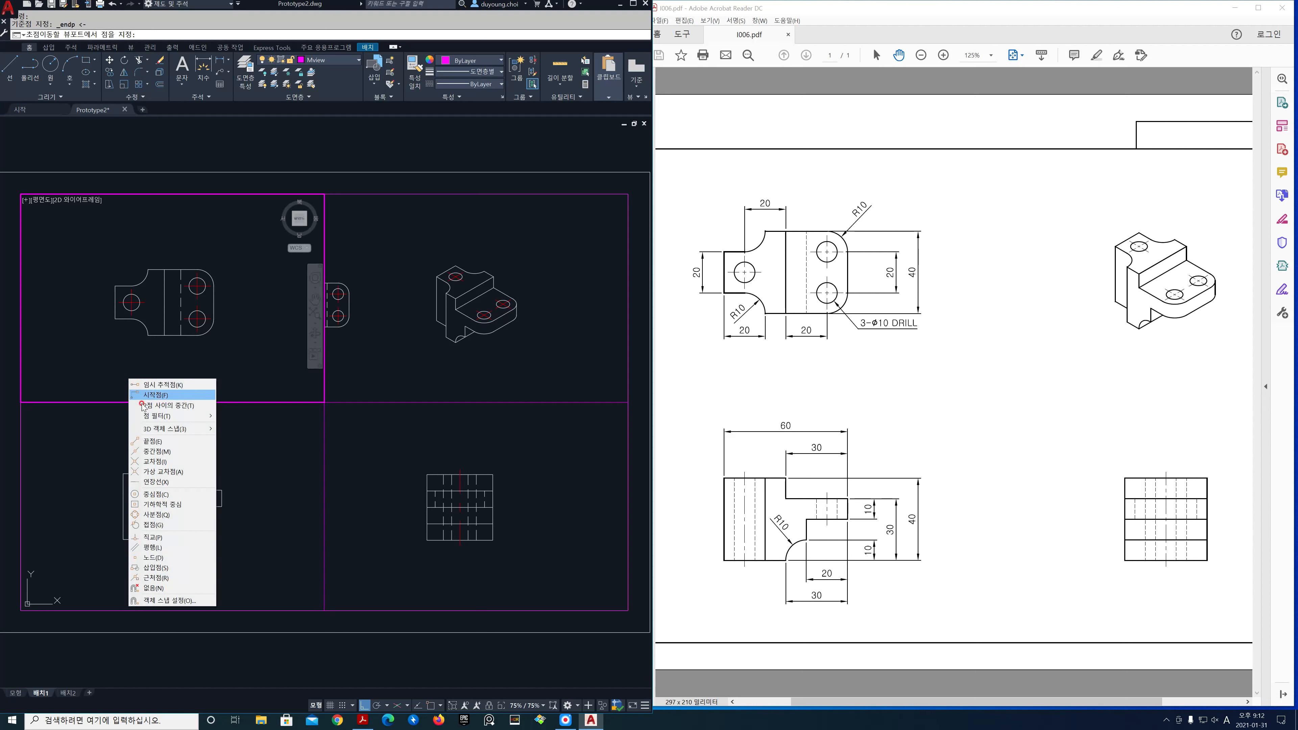
click(148, 441)
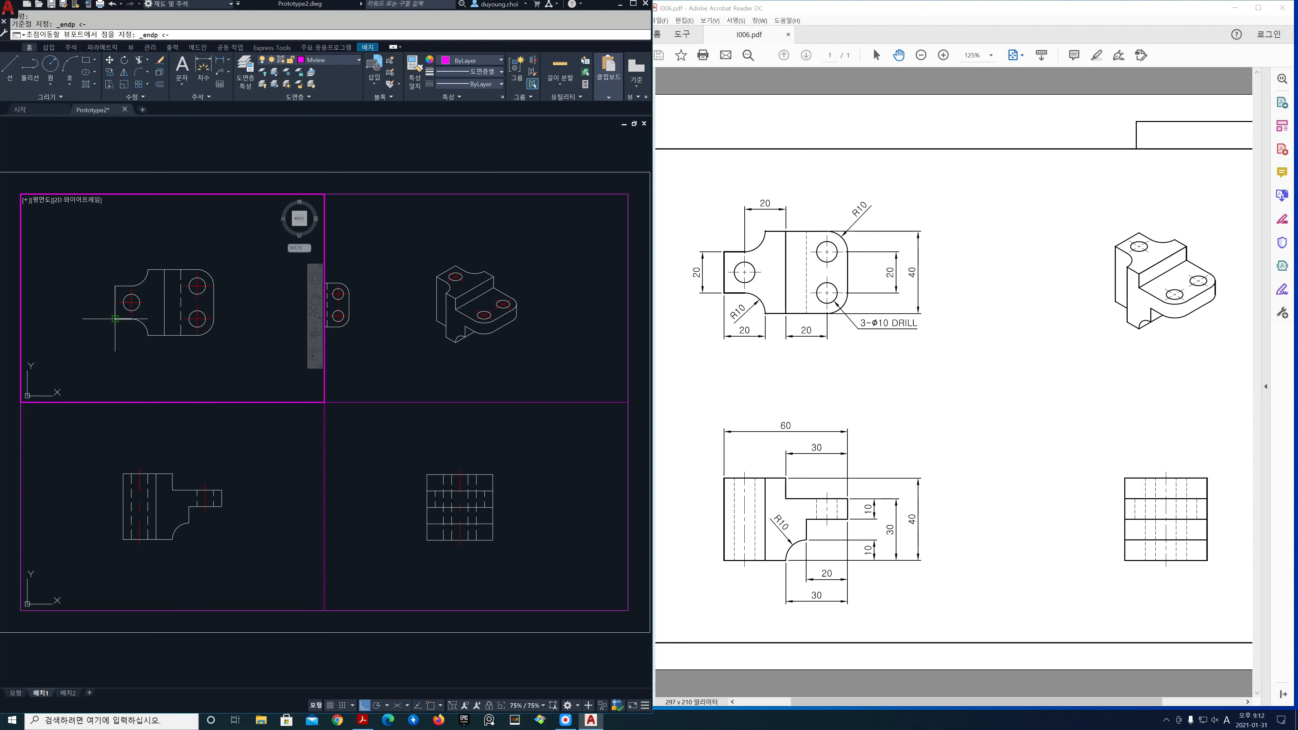
click(116, 318)
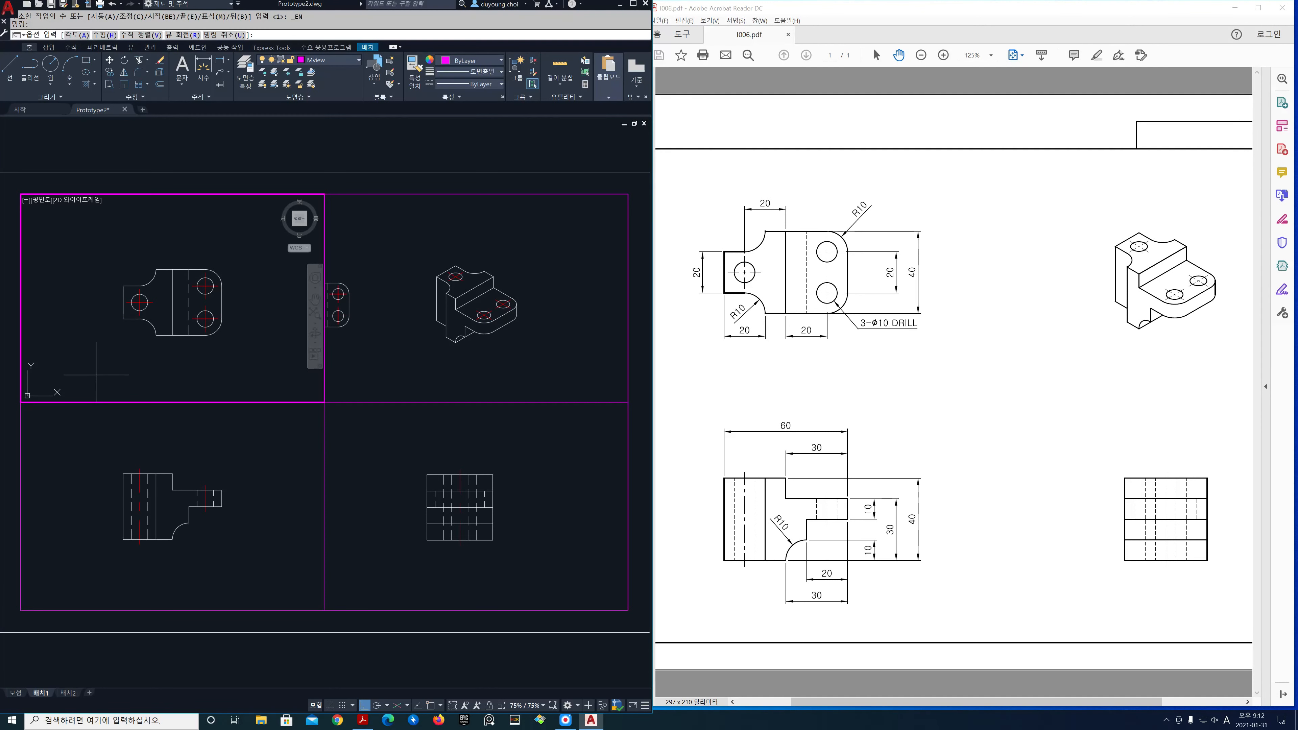
Step: Horizontally align the side view with the front view using MVSETUP, matching their lower-left endpoints, and finish the command
key(Return)
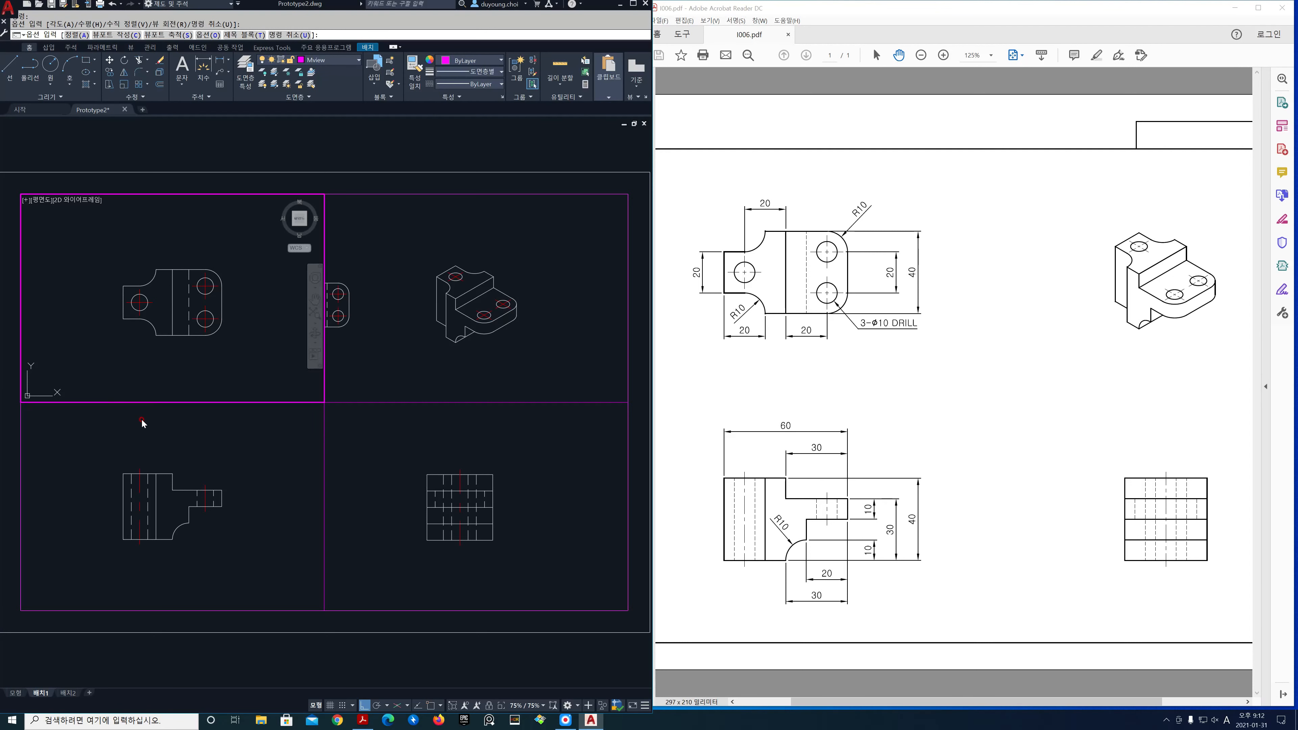
click(80, 37)
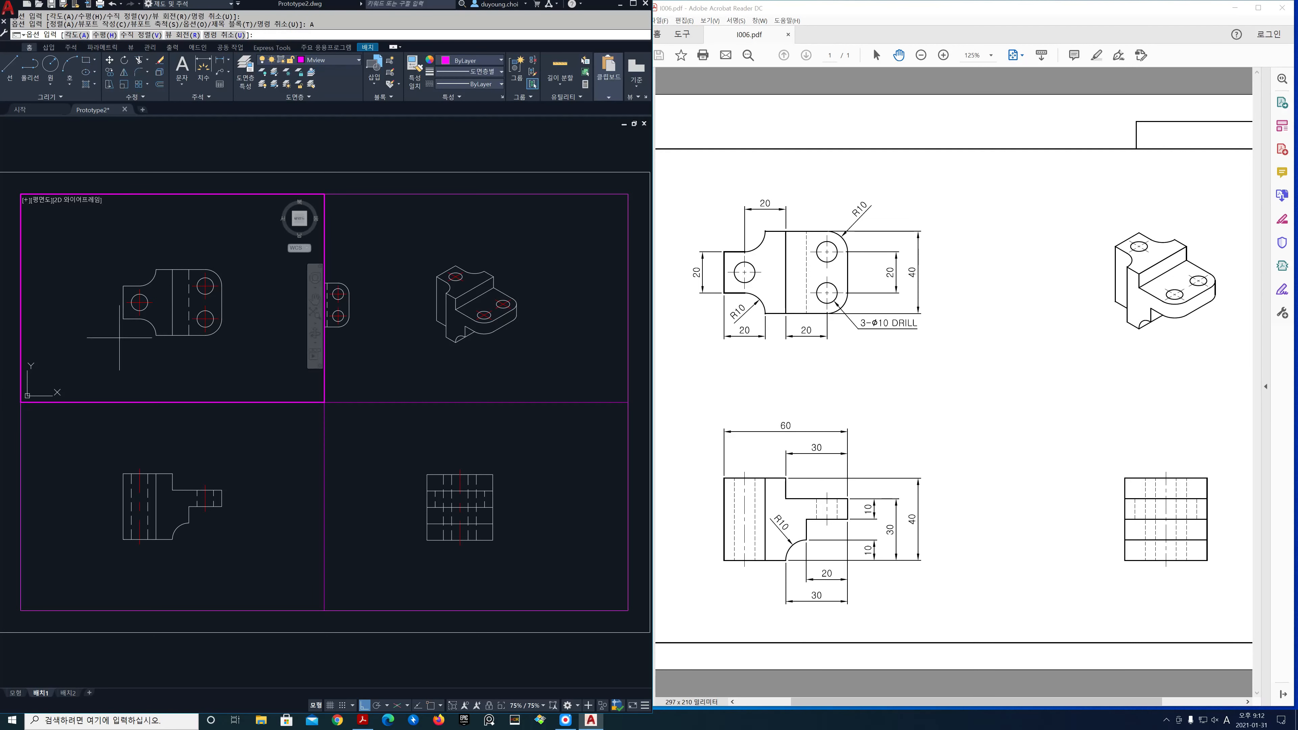
click(141, 36)
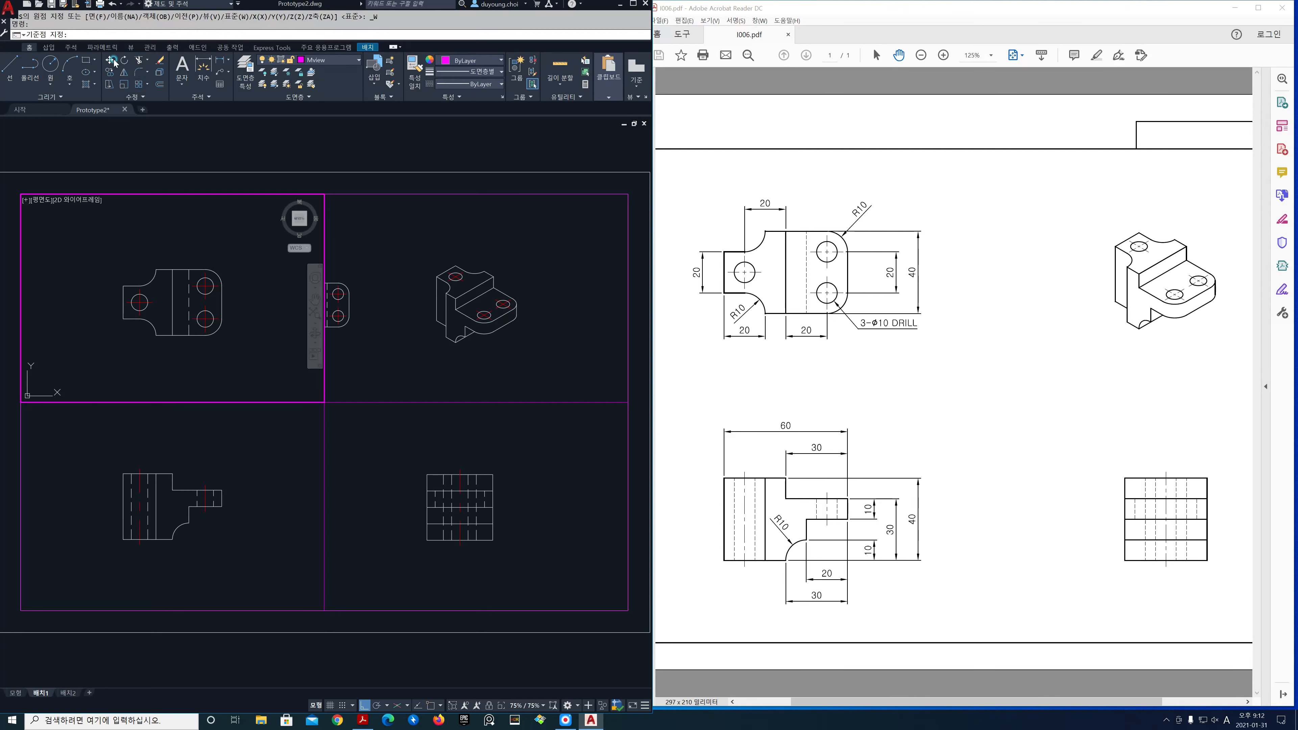
click(145, 443)
shift+right_click(145, 443)
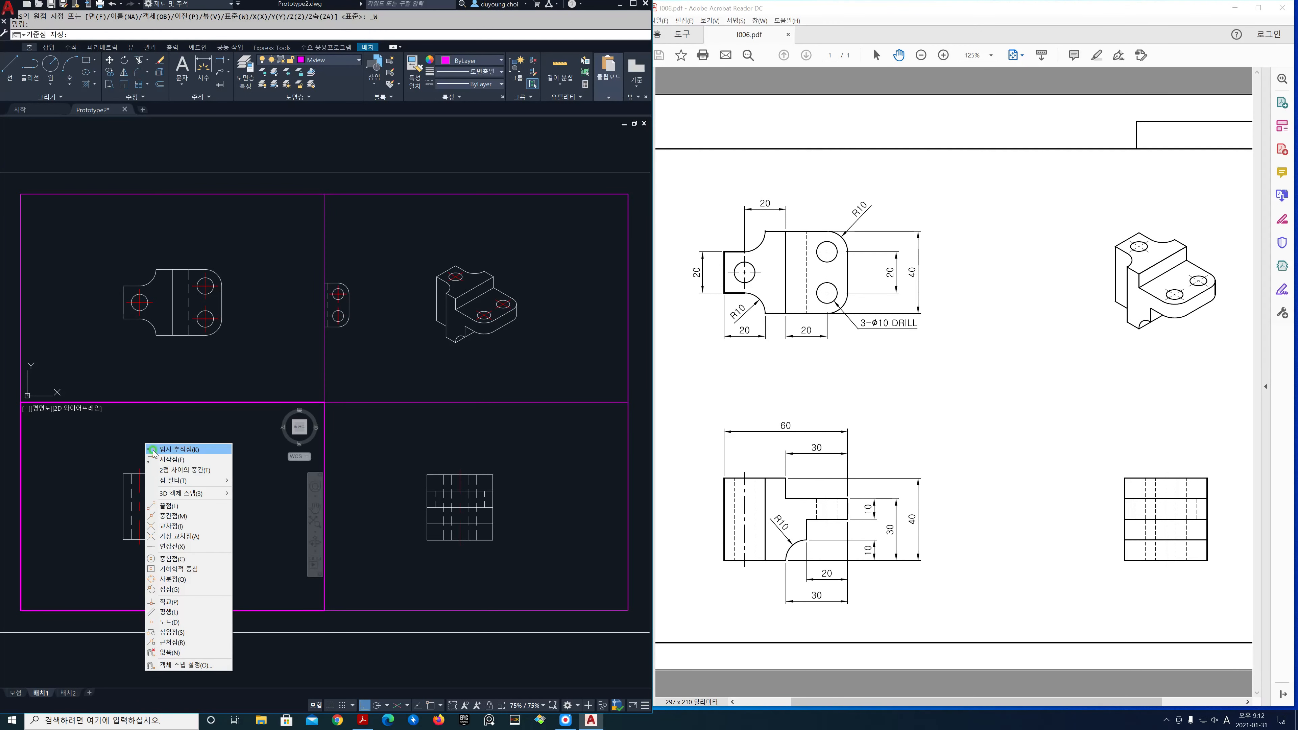
click(166, 493)
click(126, 524)
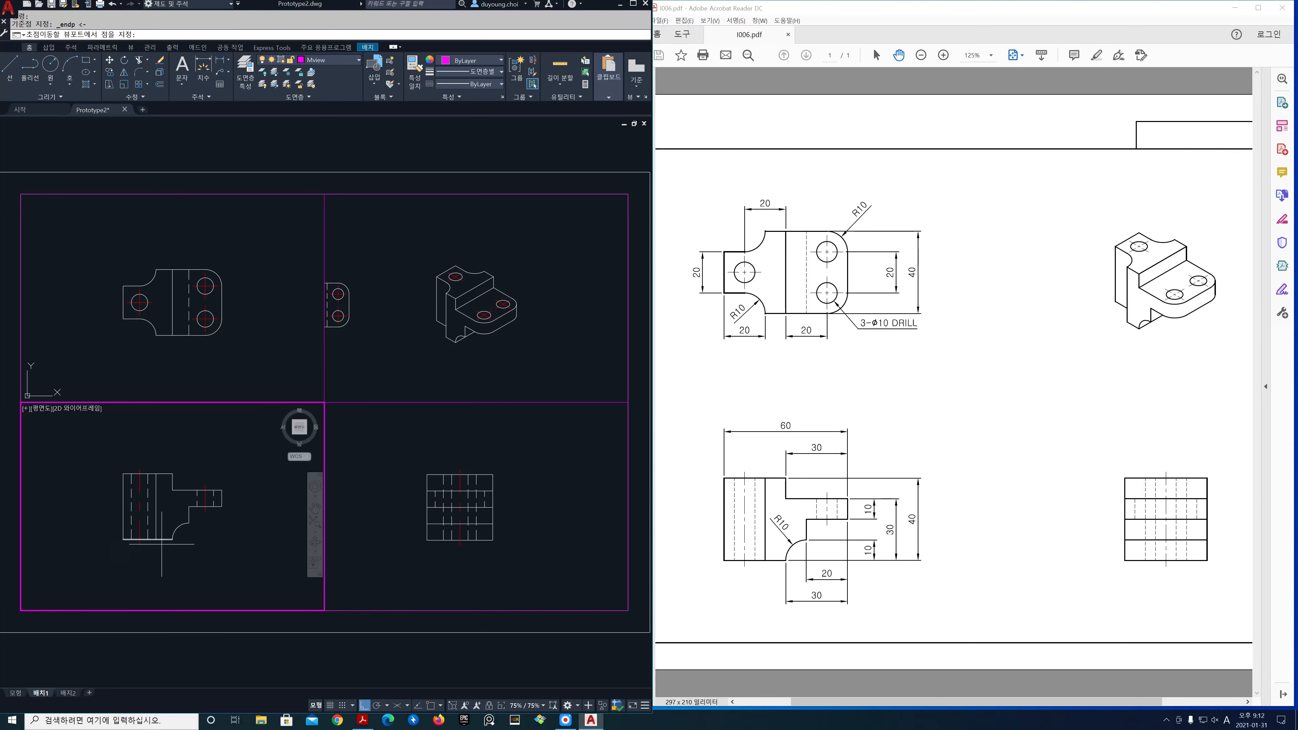
click(369, 561)
shift+right_click(369, 560)
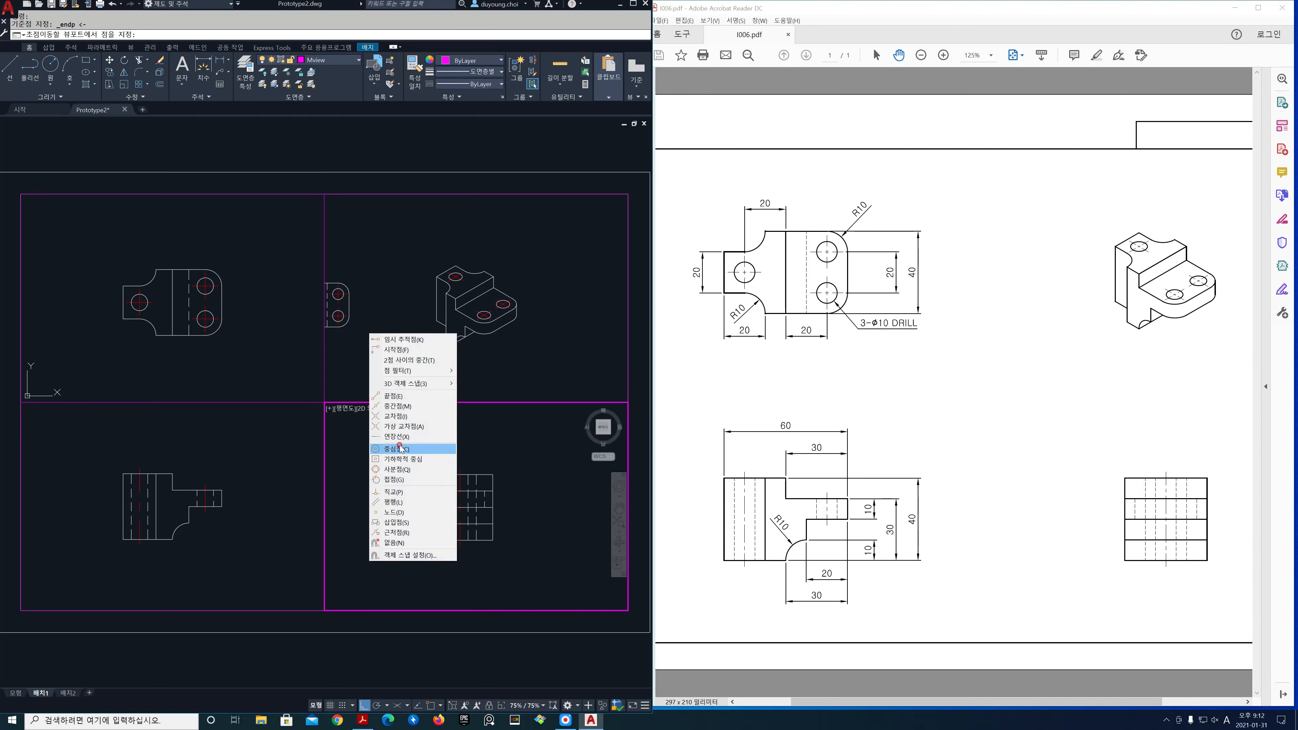
click(394, 396)
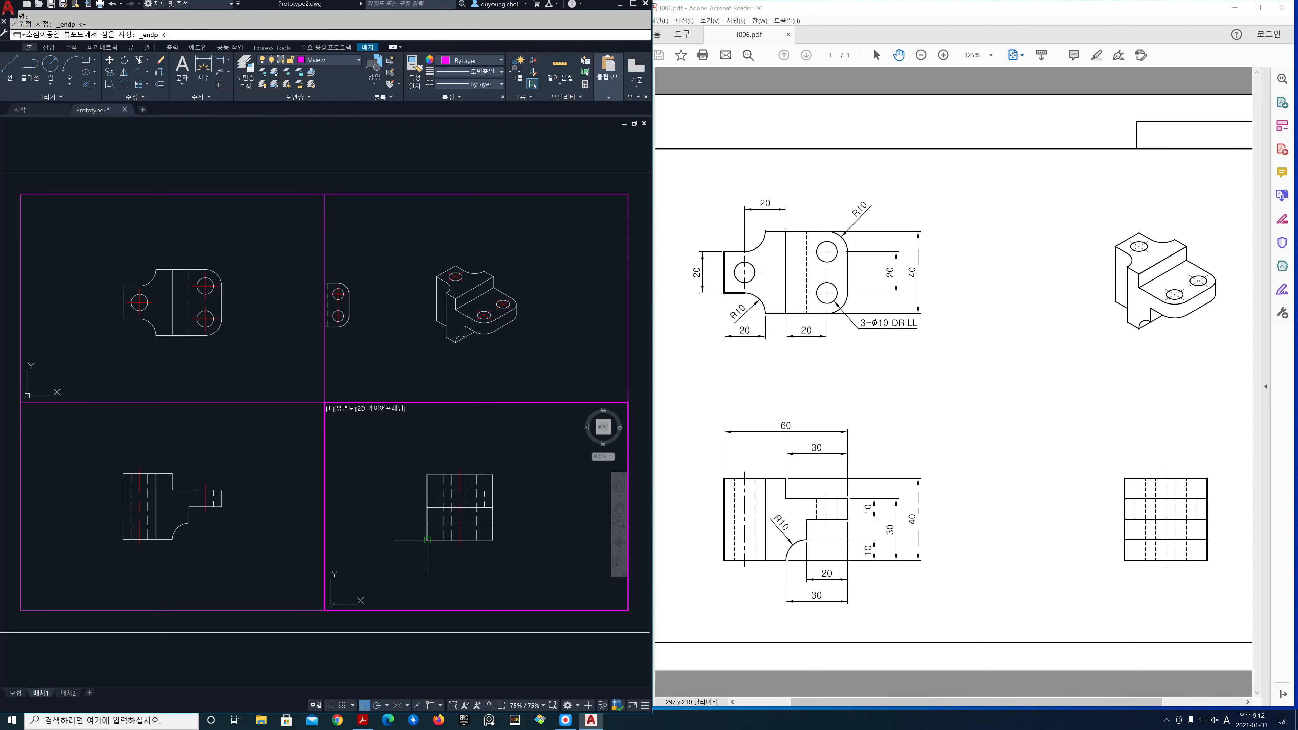
click(426, 539)
key(Return)
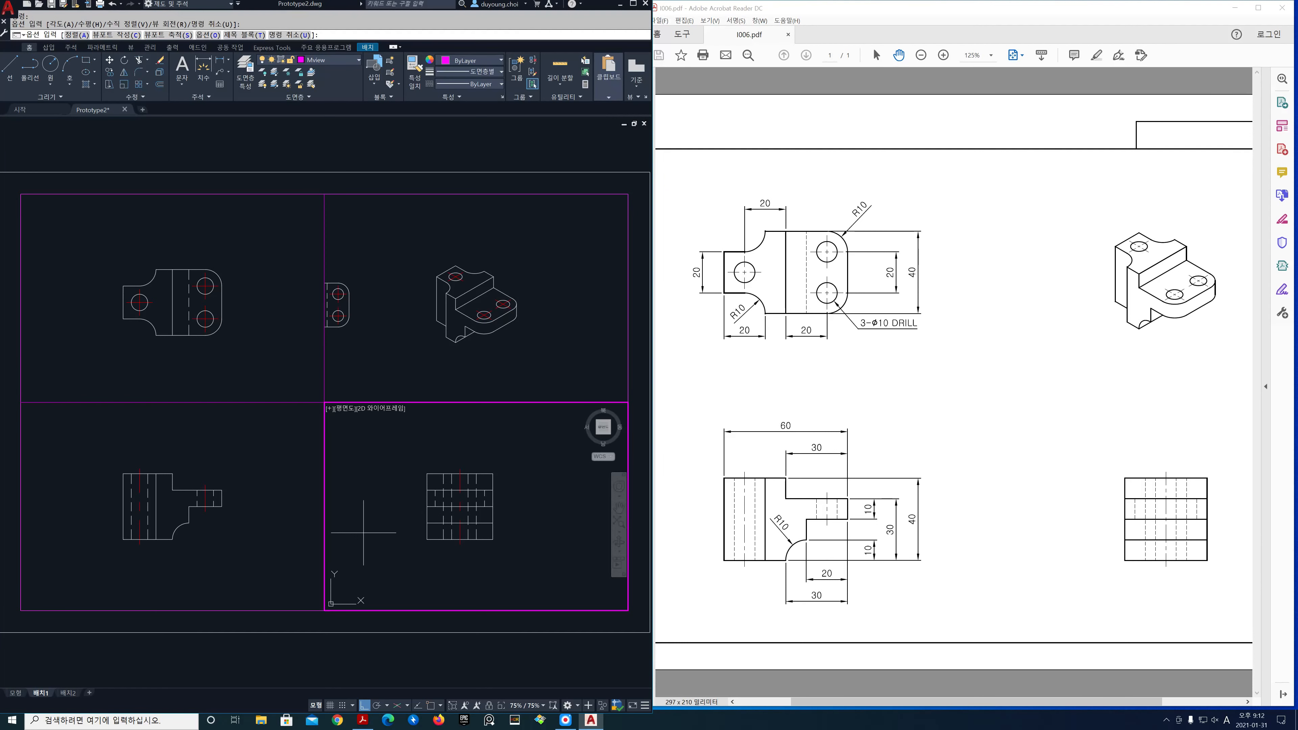
key(Return)
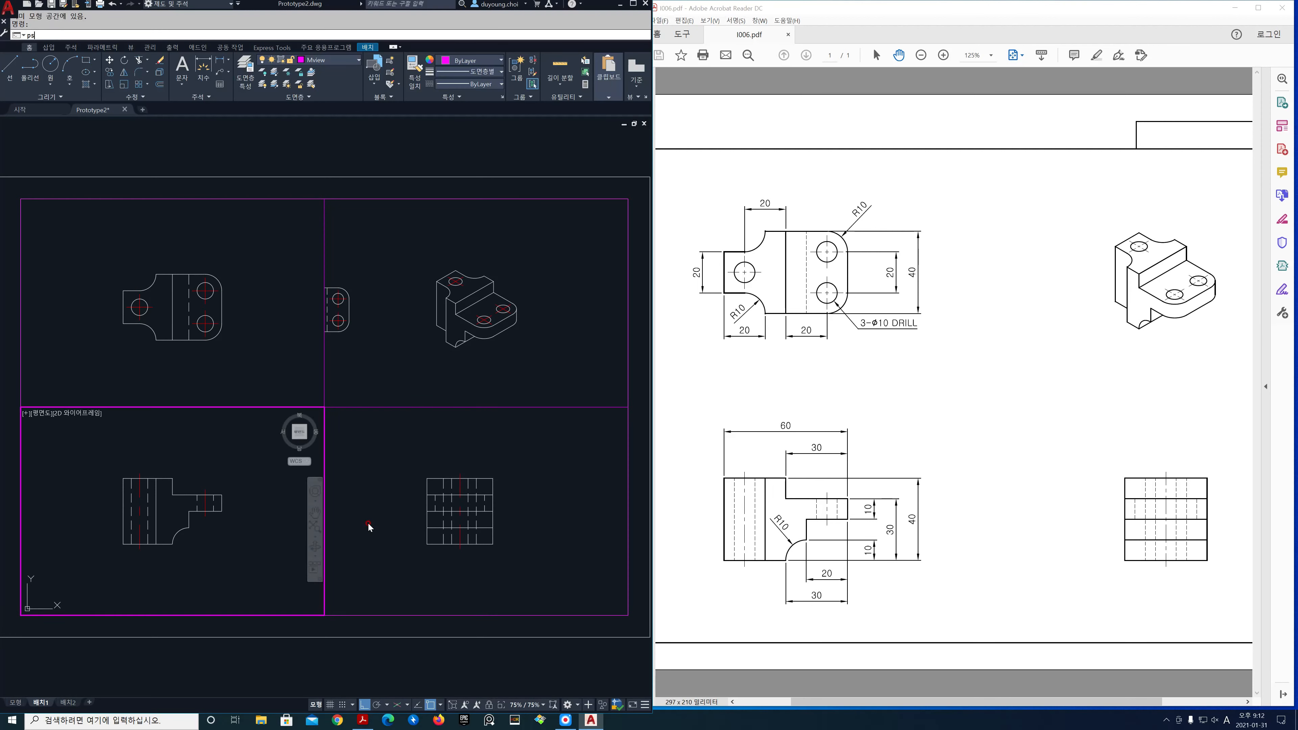
Step: Switch to paper space and inspect the viewport holding the isometric view
text(ps)
key(Return)
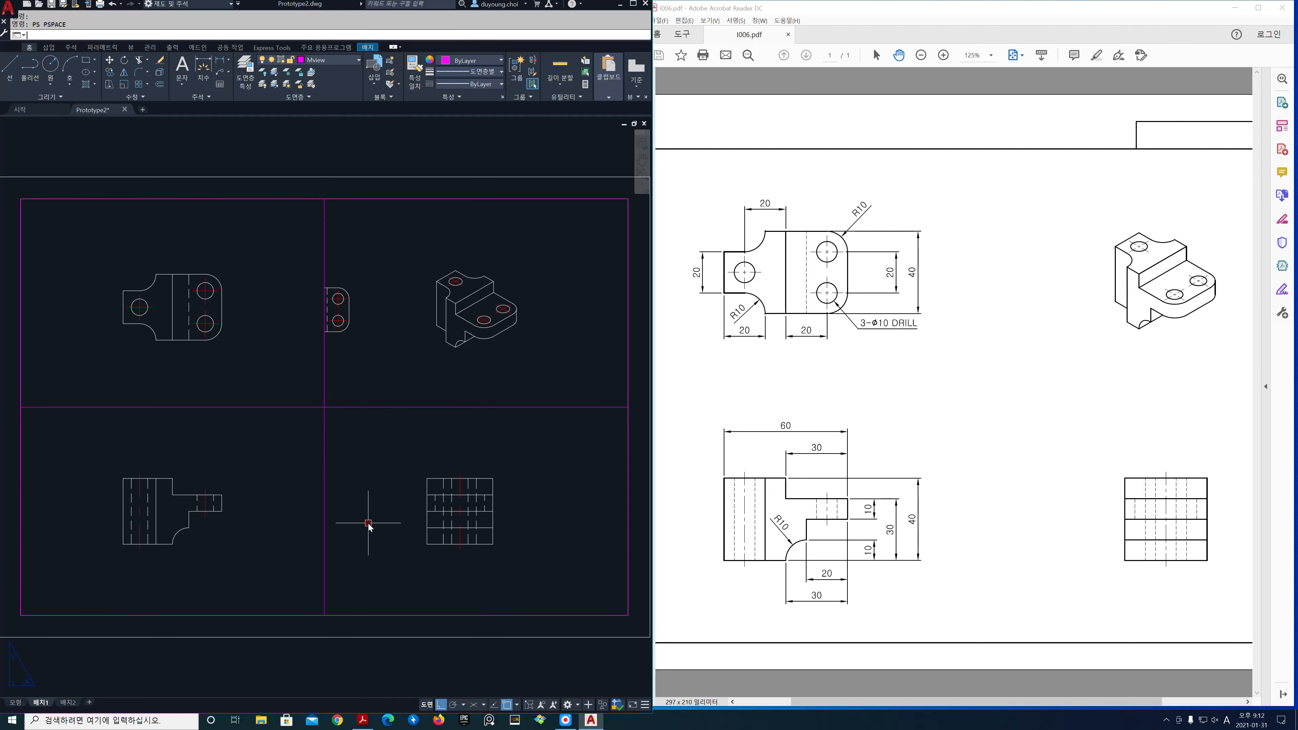
click(402, 198)
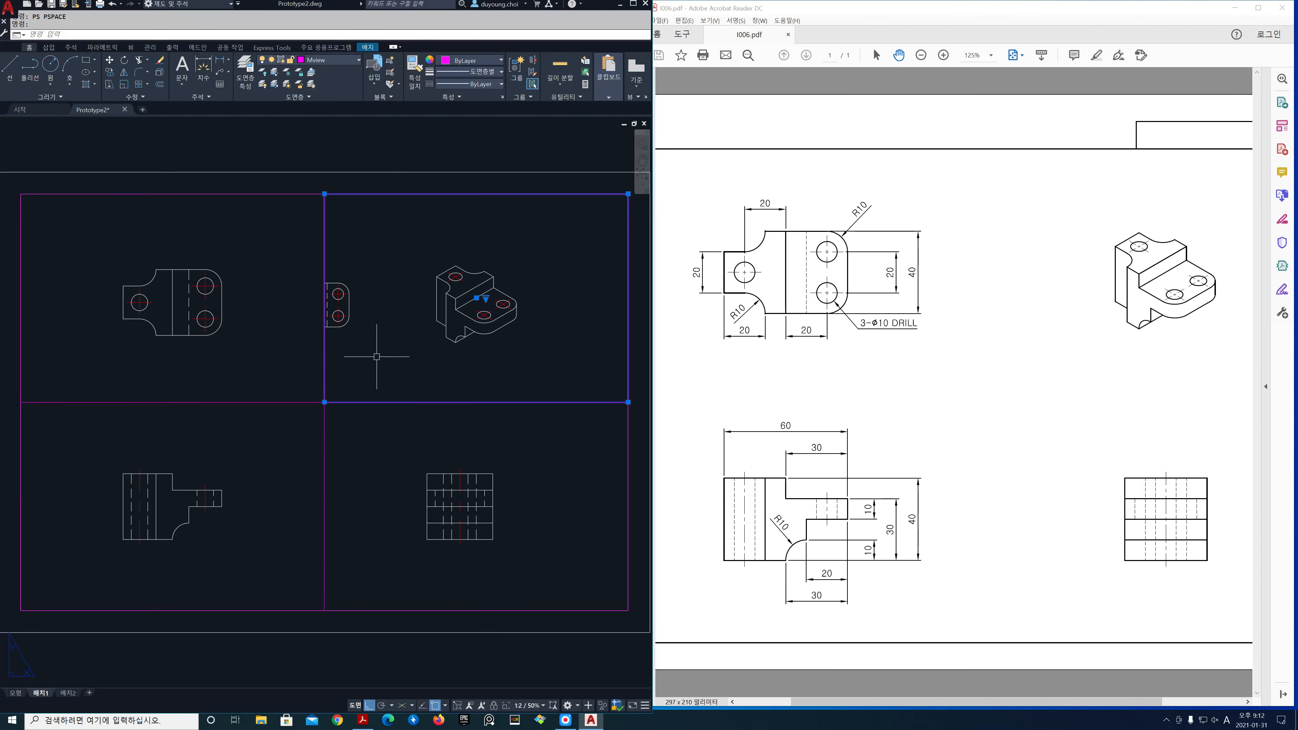
key(Escape)
Step: Return to model space within the layout and regenerate all viewports with REGENALL
text(ms)
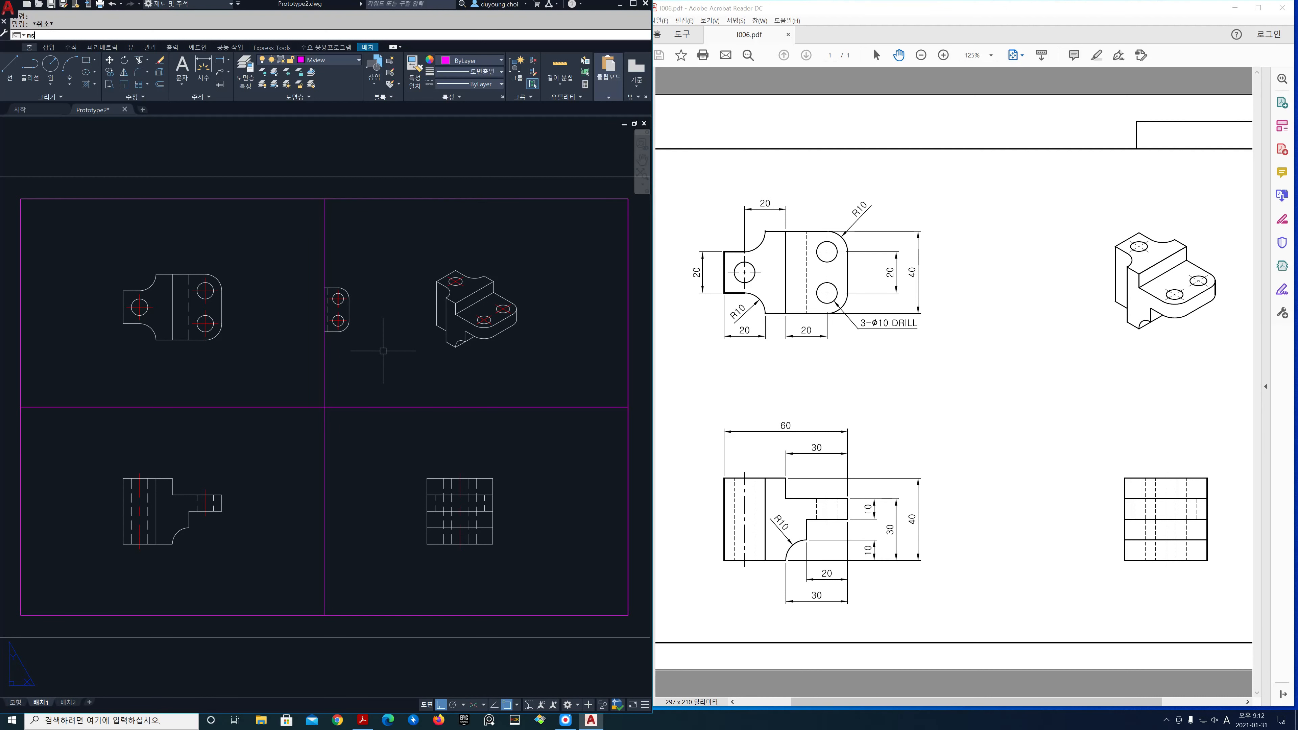
key(Return)
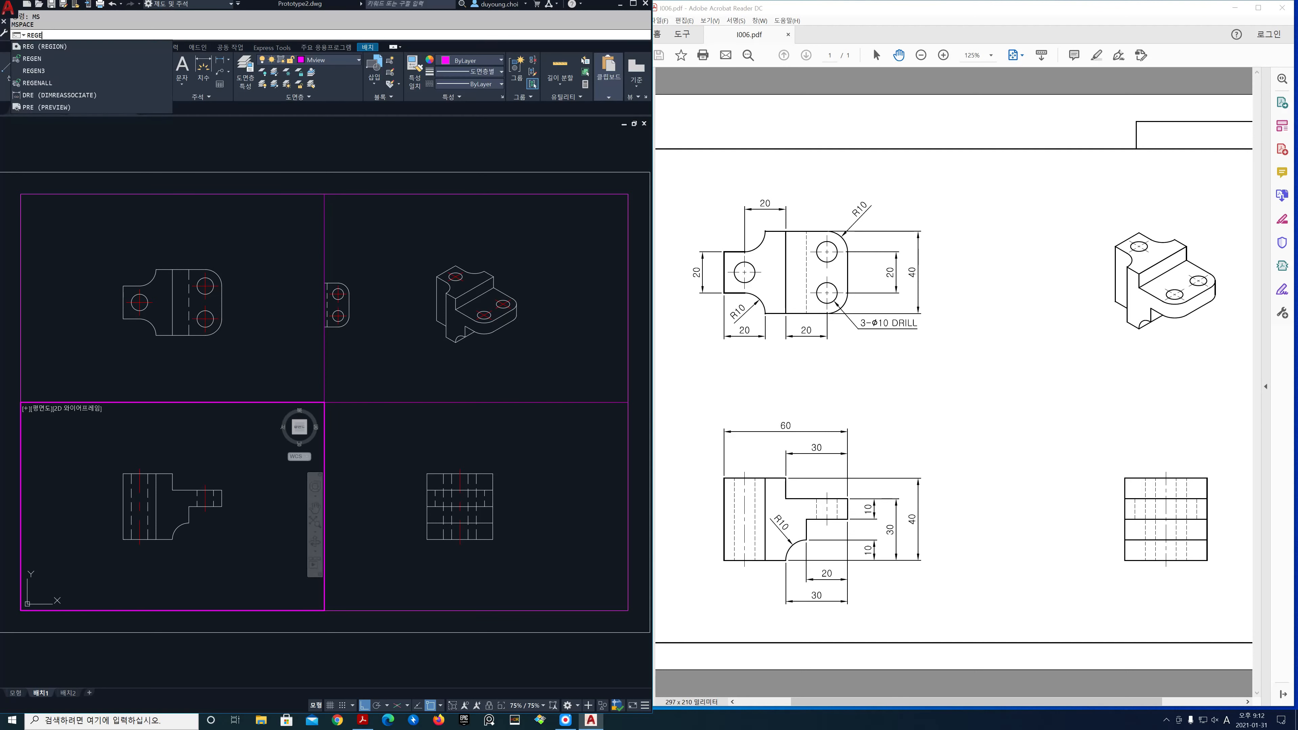
text(nall)
key(Return)
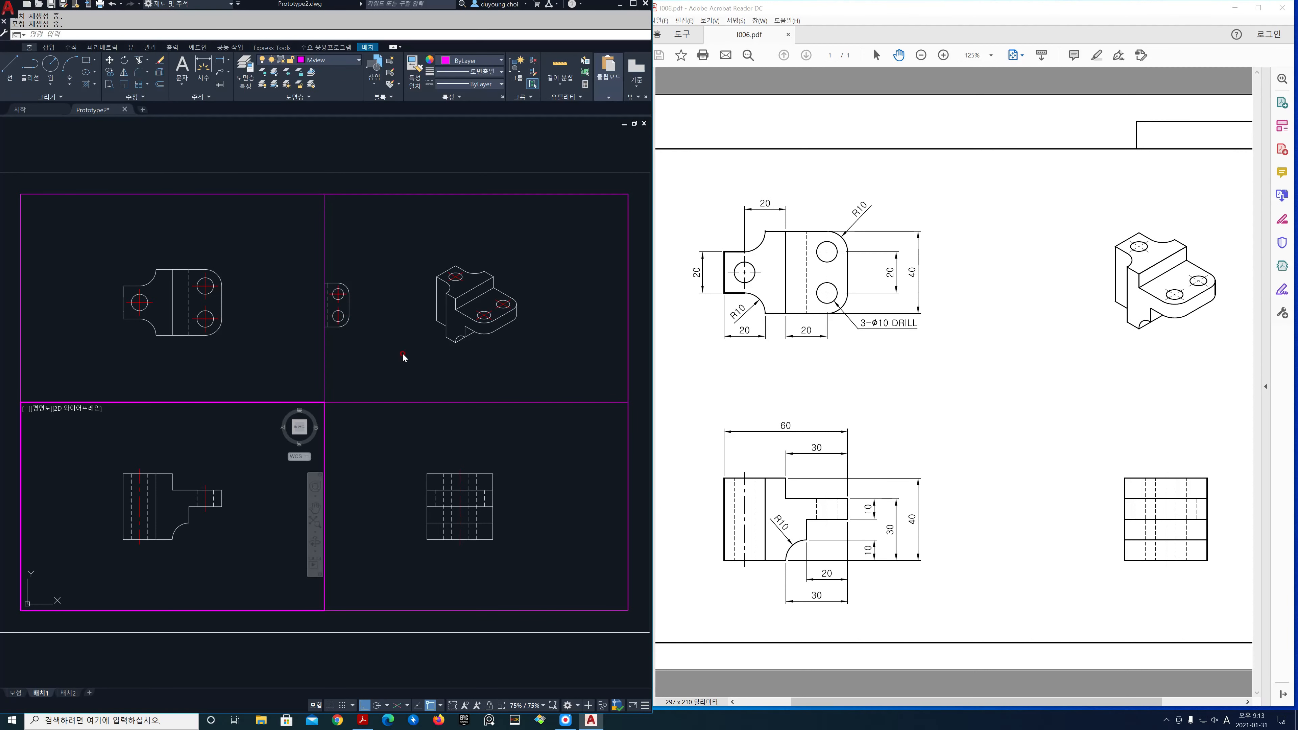
Step: Accept 1 as the PSLTSCALE value and regenerate all viewports
text(ps)
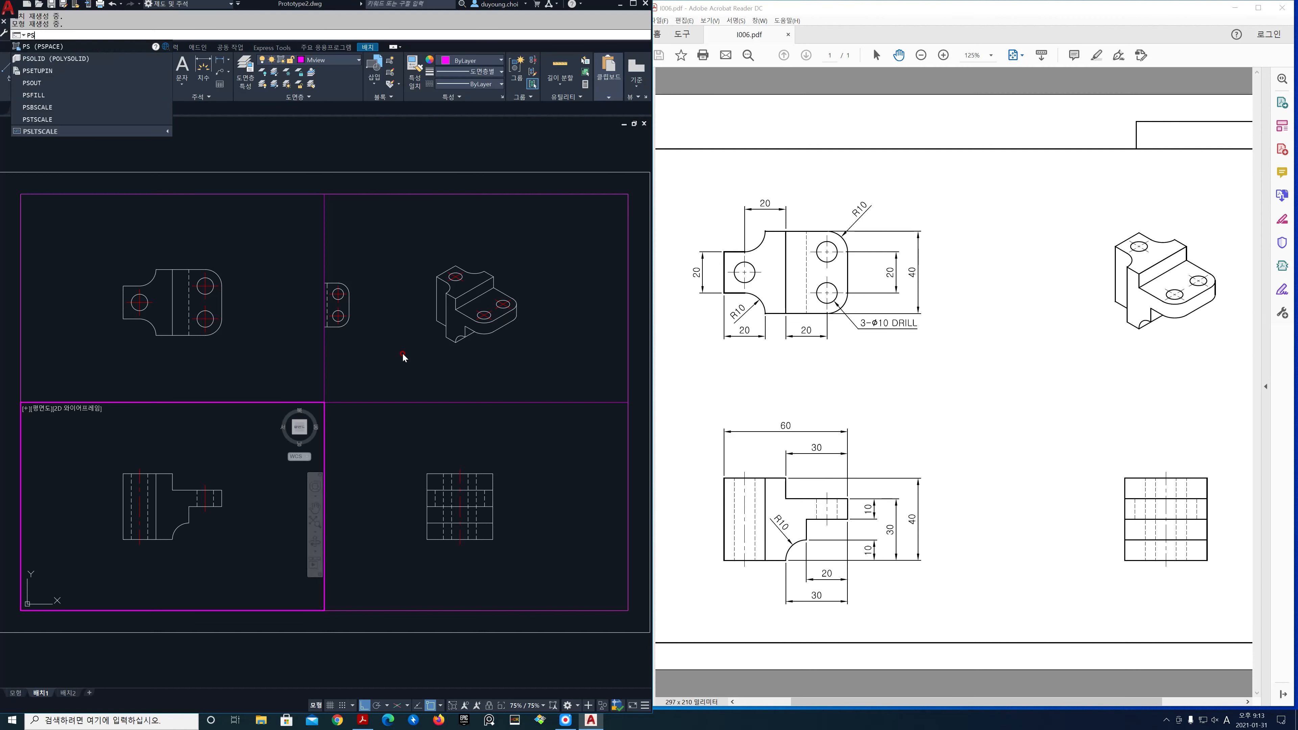
text(ltsca)
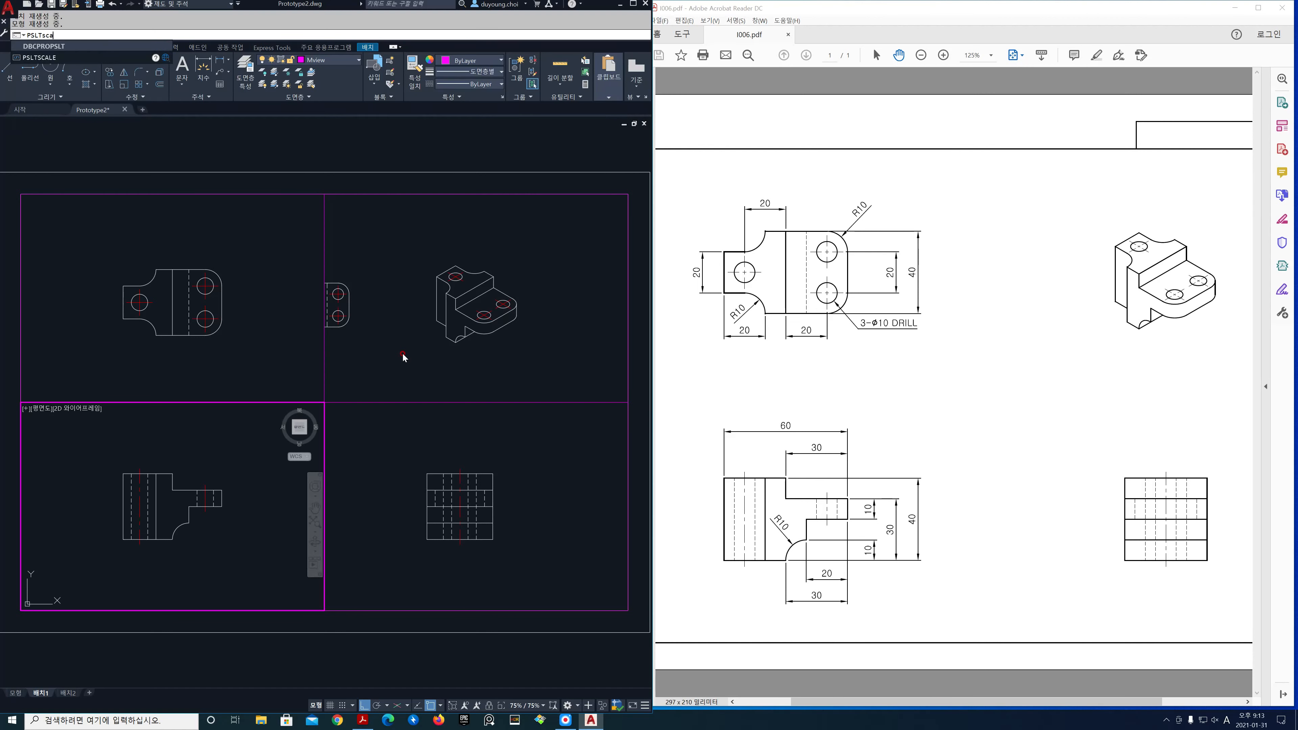
text(le)
key(Return)
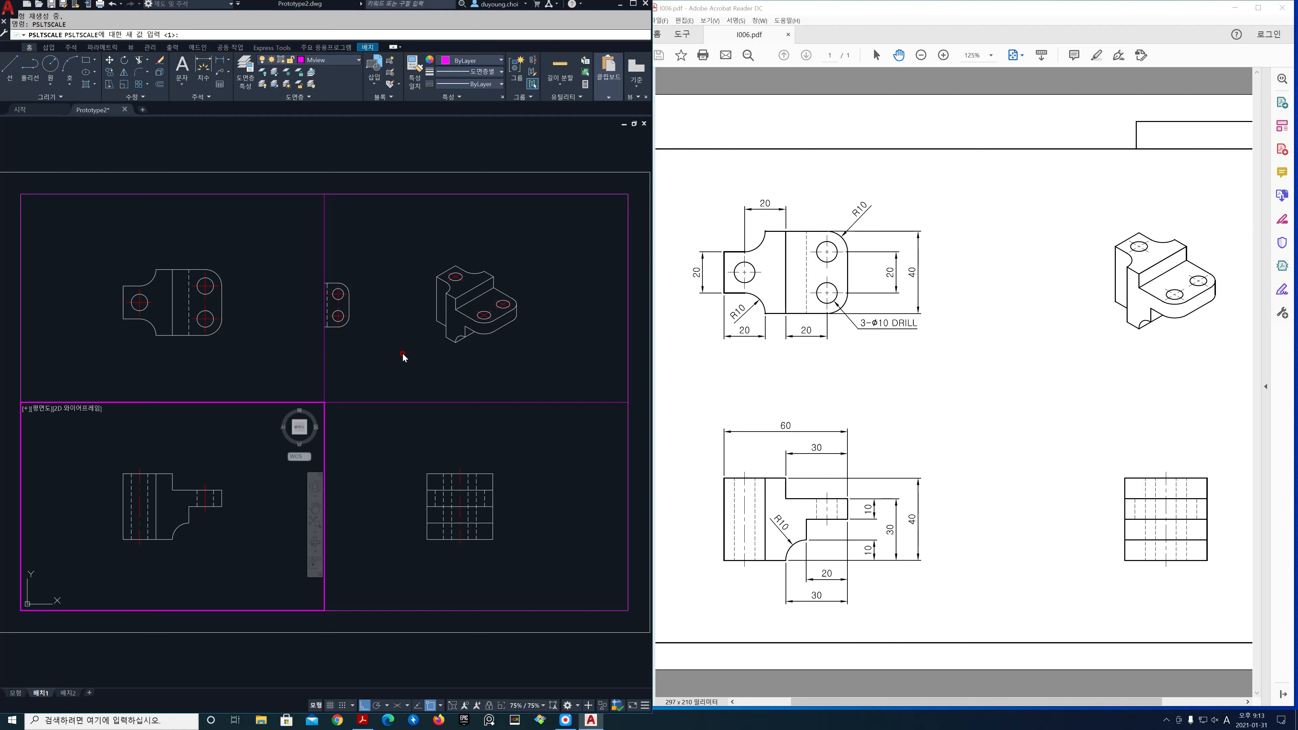
key(Return)
text(re)
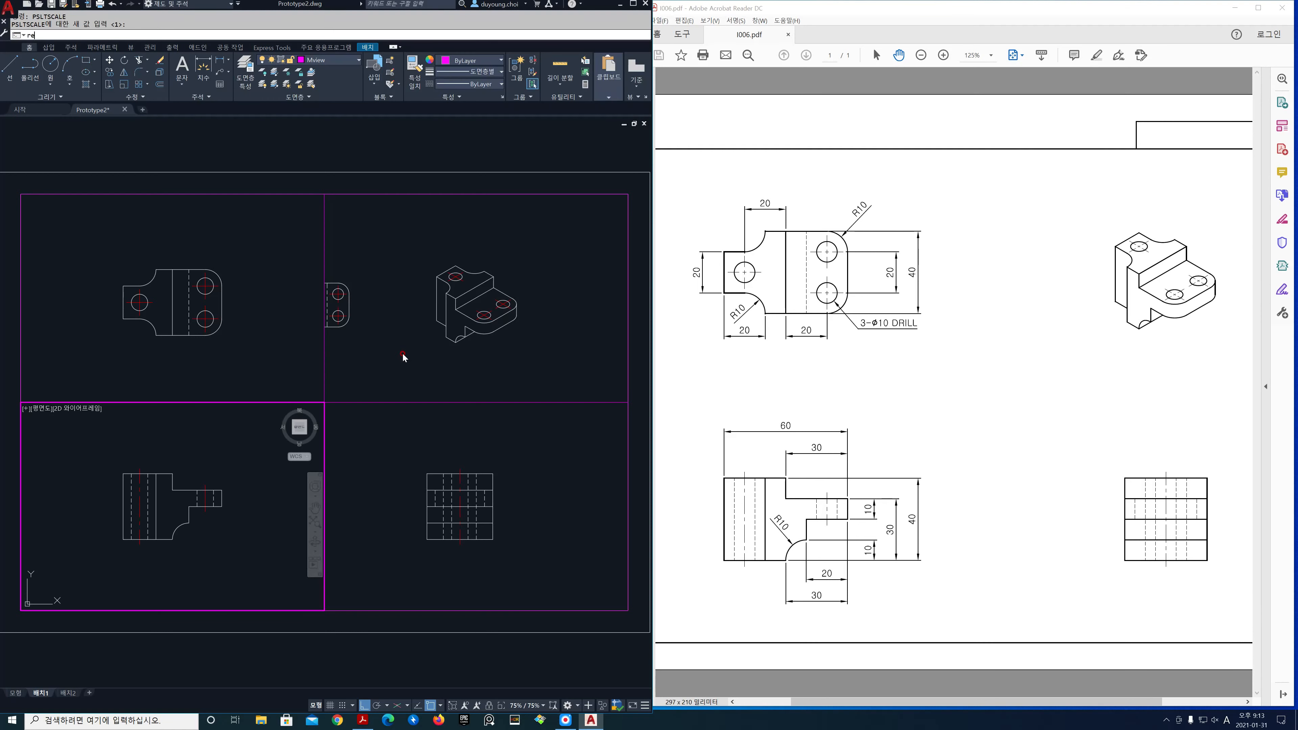
text(genall)
key(Return)
text(egenal)
key(Return)
Step: Set the PSLTSCALE system variable to 0
text(psl)
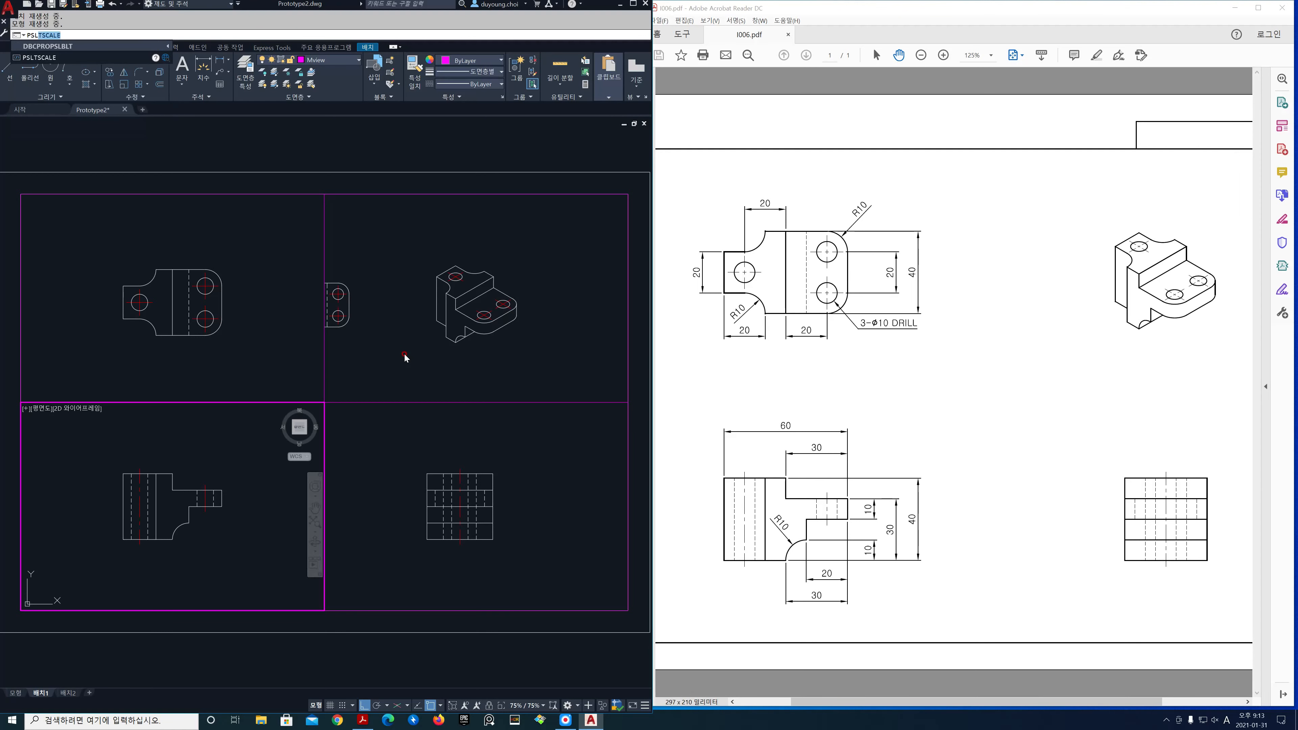
text(Tscale)
key(Return)
text(0)
key(Return)
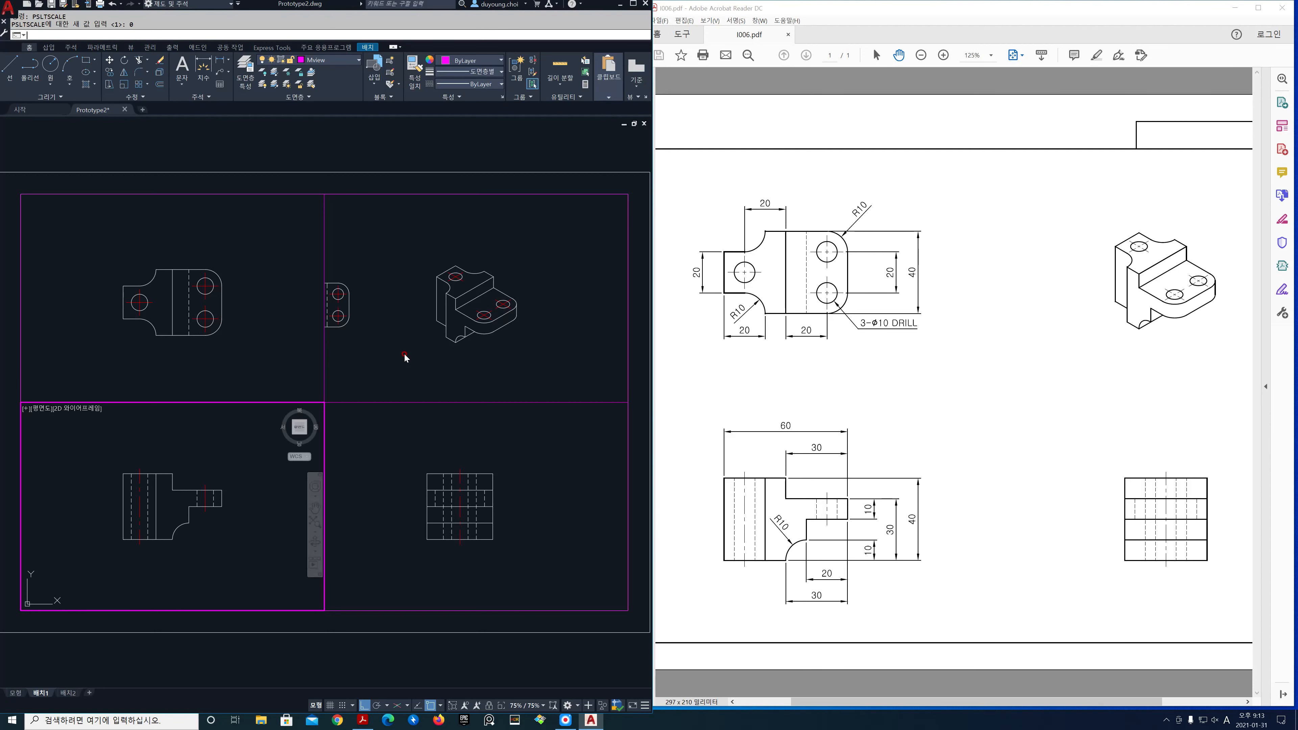
Step: Regenerate all viewports with REGENALL and switch to paper space
text(egenal)
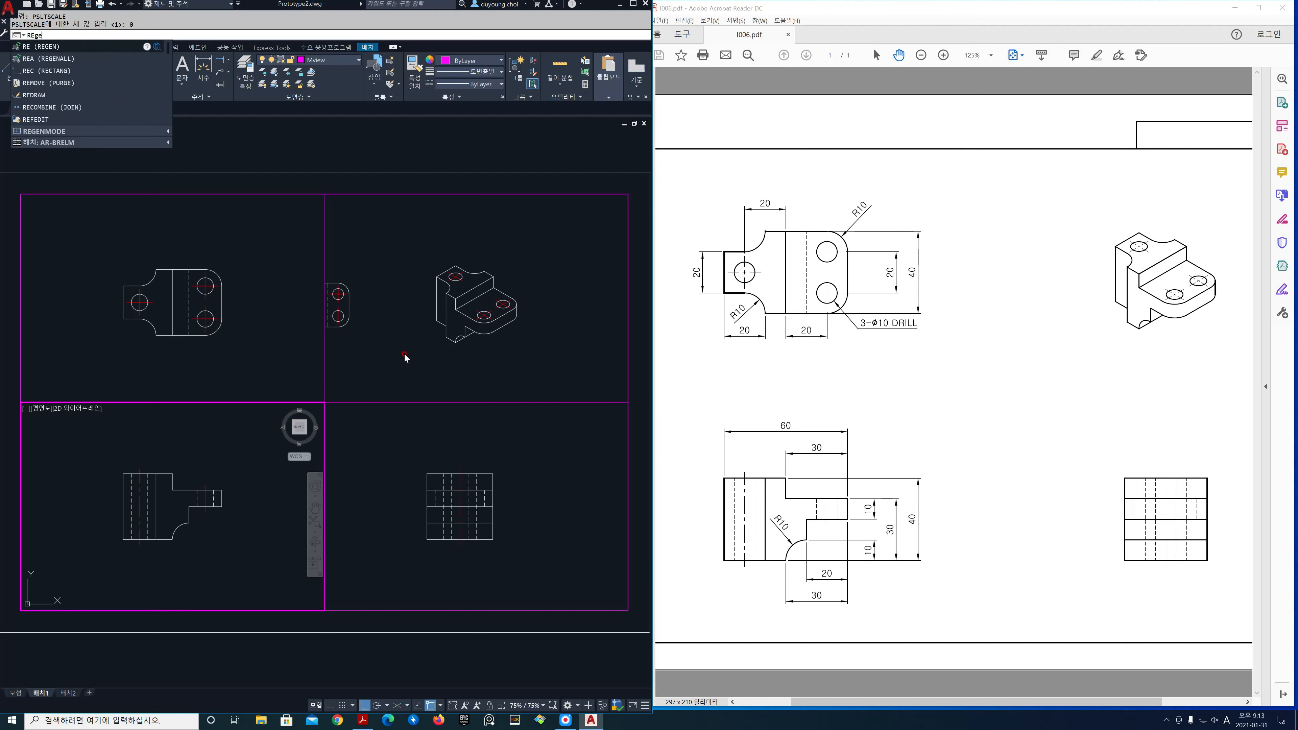
key(Return)
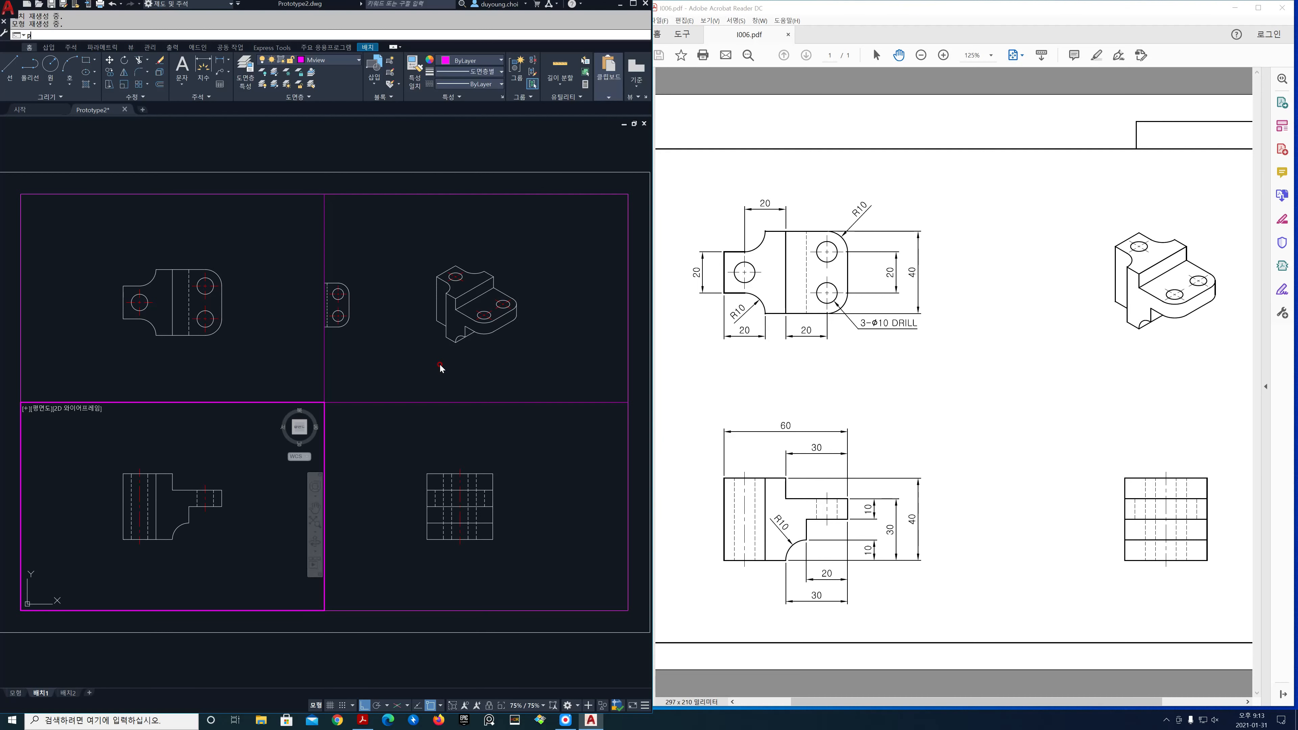
key(Return)
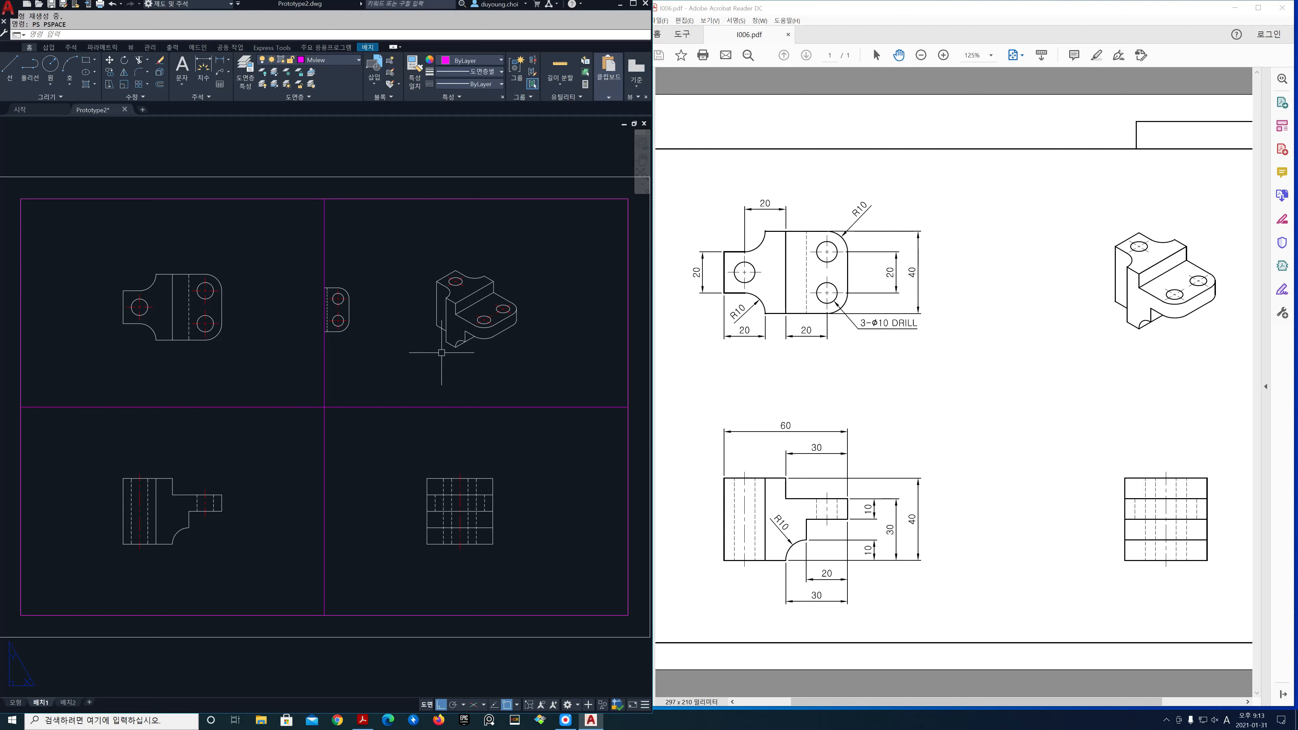
Step: Move the isometric viewport's inner vertical edge toward the isometric view to crop out the stray part of the top view
click(366, 199)
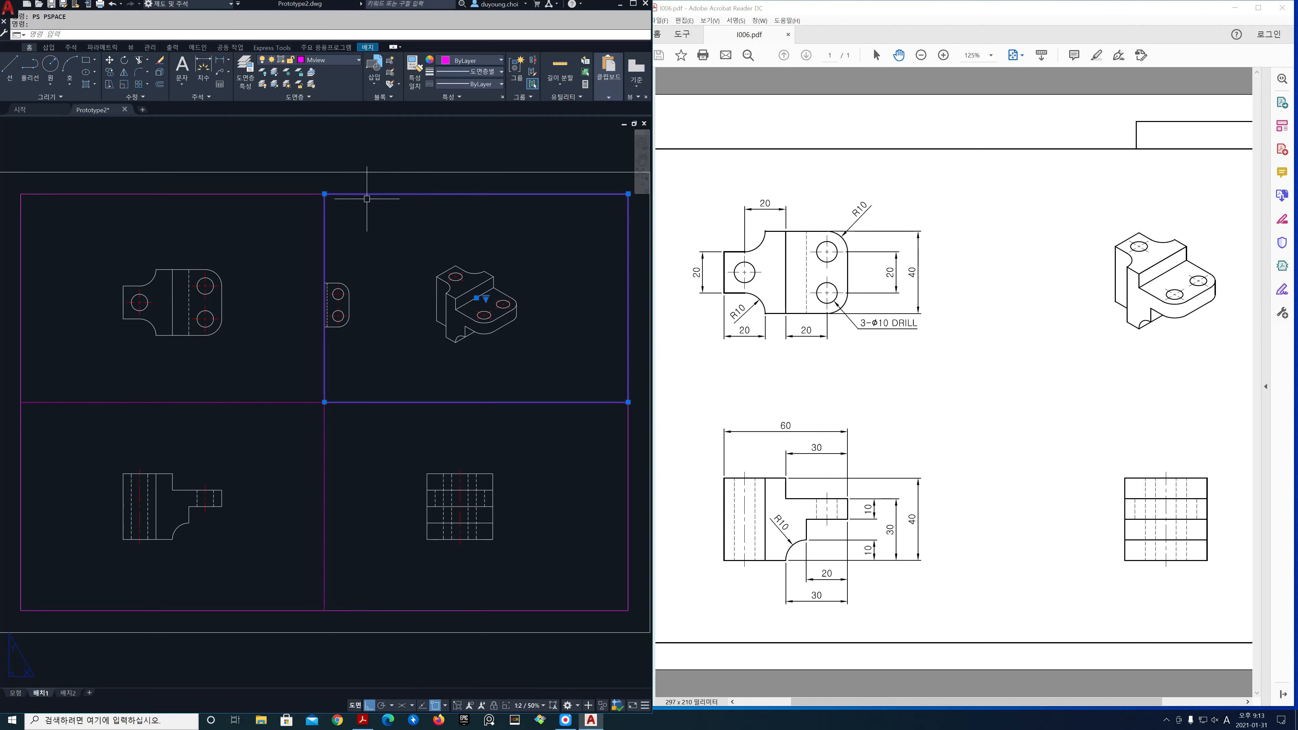
click(325, 194)
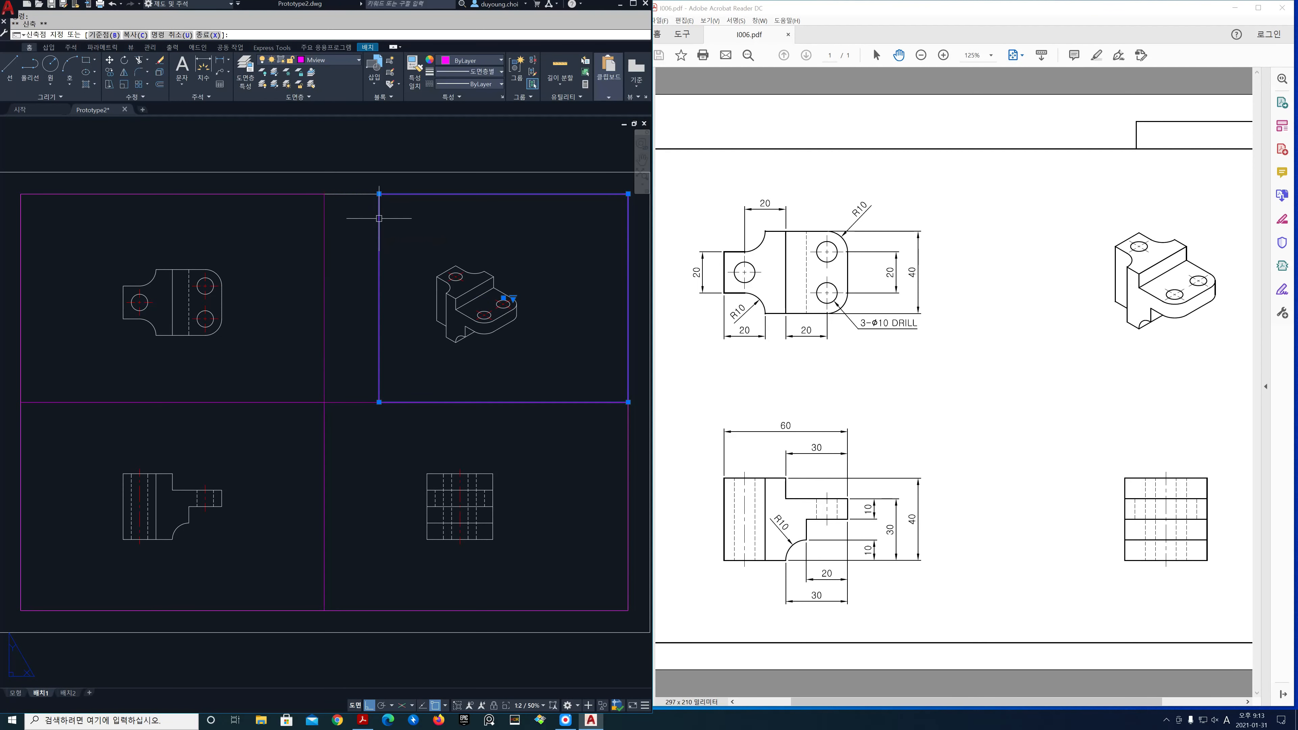
click(379, 219)
key(Escape)
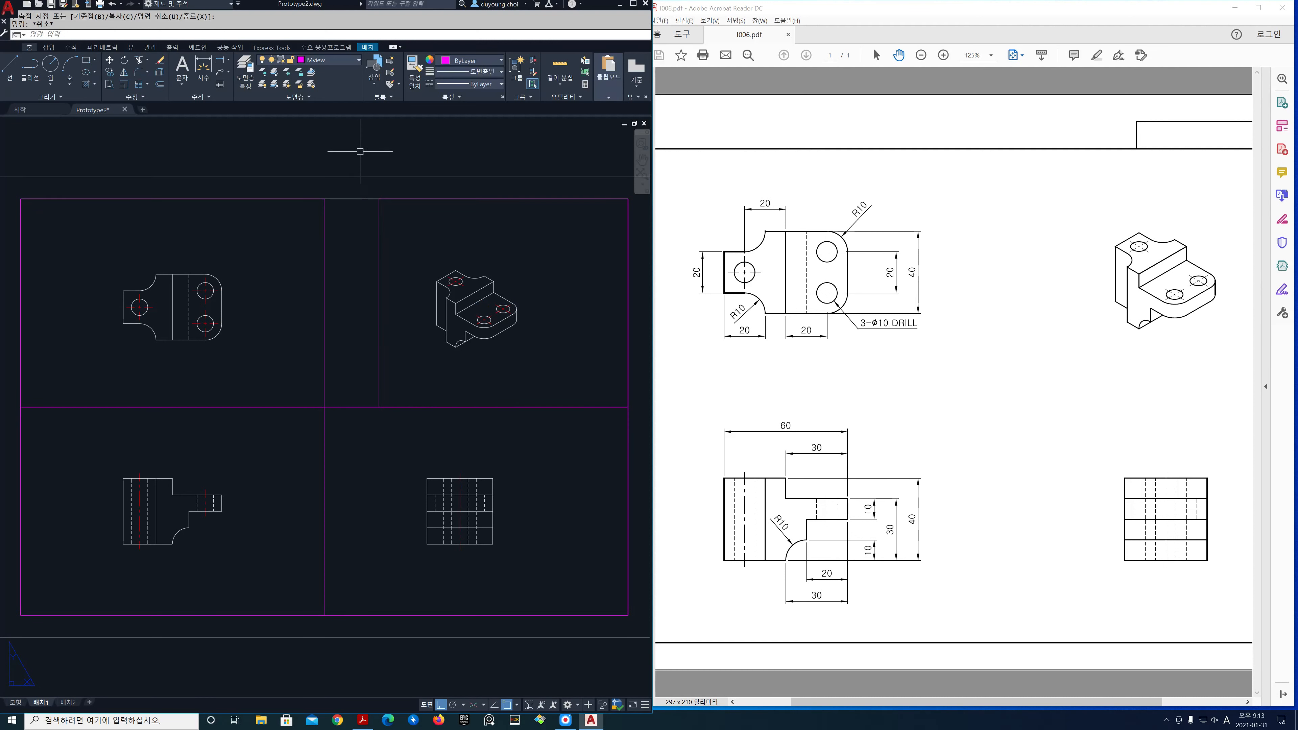
Step: Make dim the current layer and freeze the Mview layer
click(356, 61)
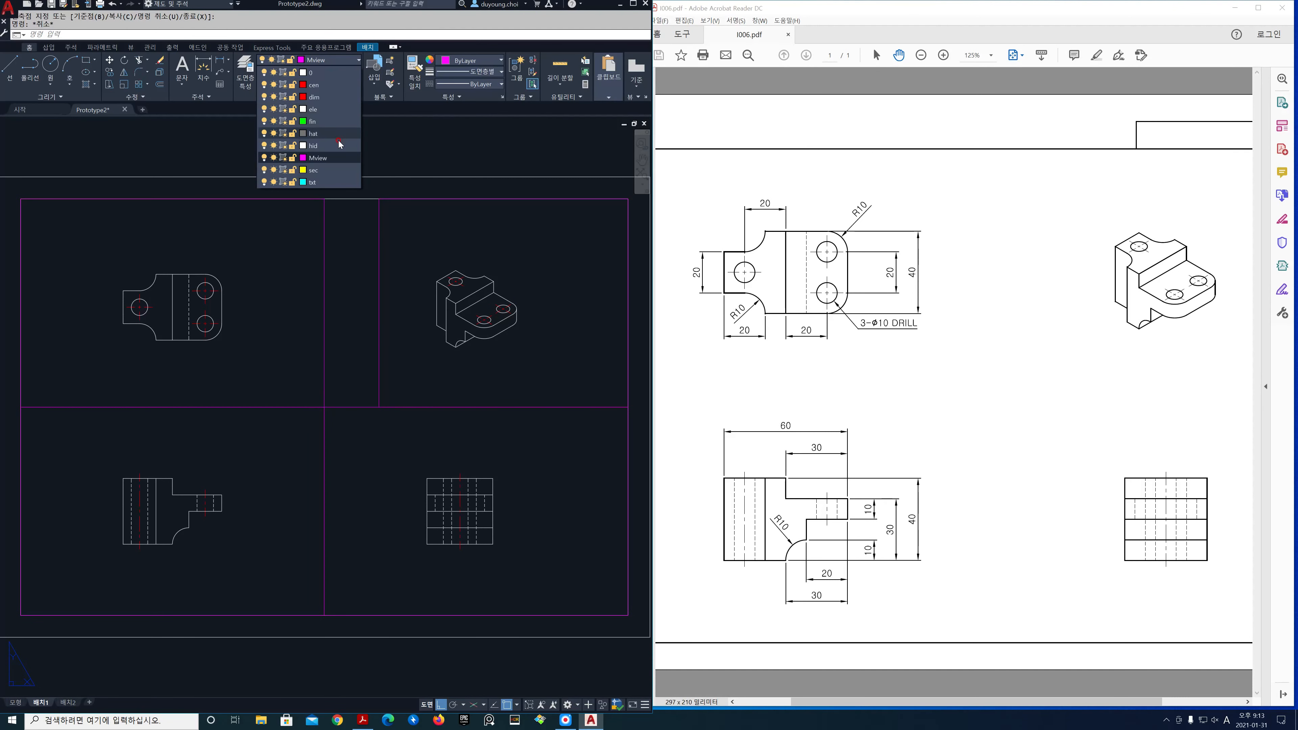
click(340, 97)
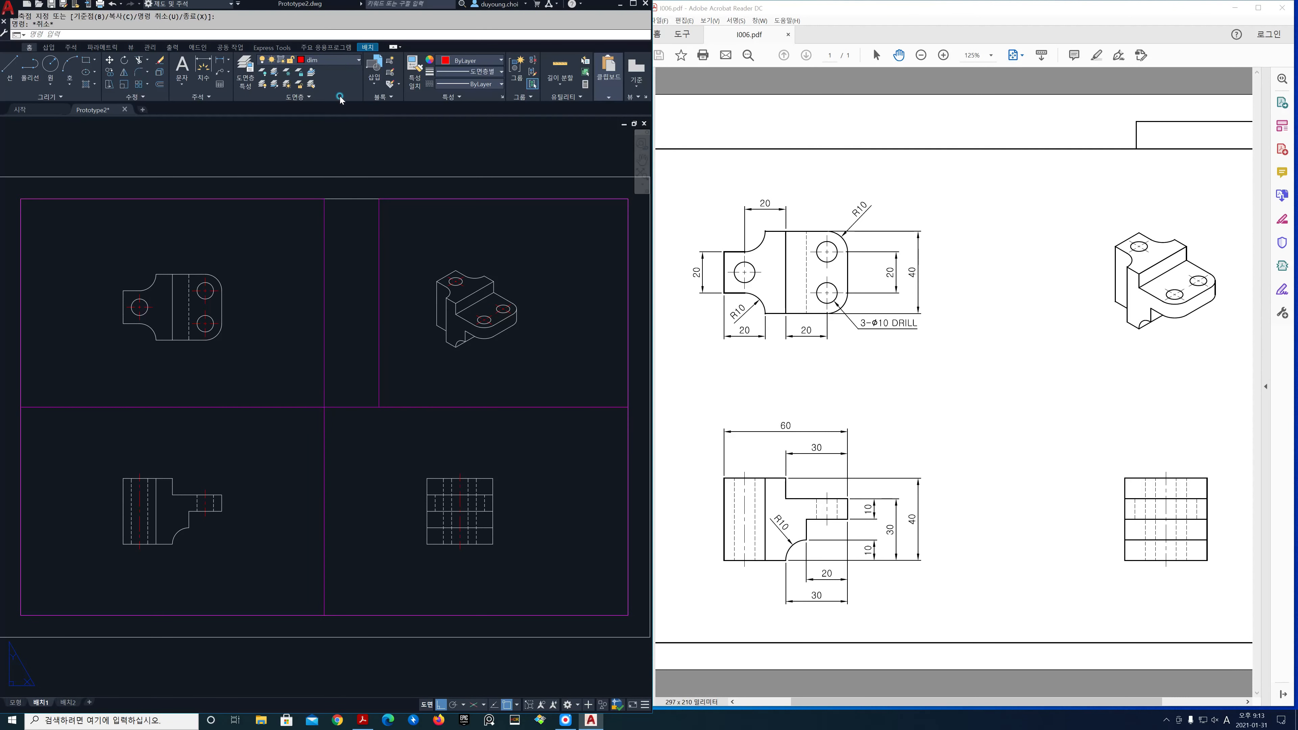
click(349, 62)
click(275, 158)
click(210, 158)
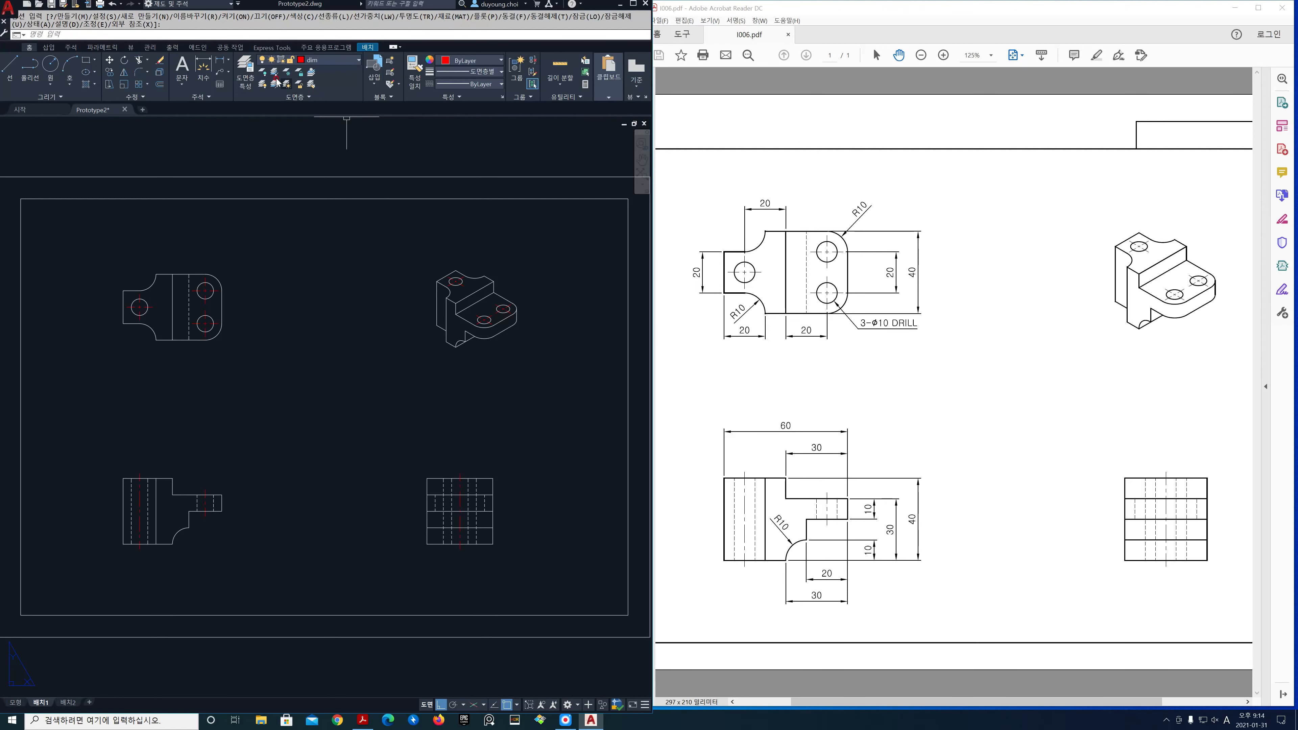
Step: Add radius dimensions to the top view's lower concave arc and to its upper-right rounded corner
click(73, 48)
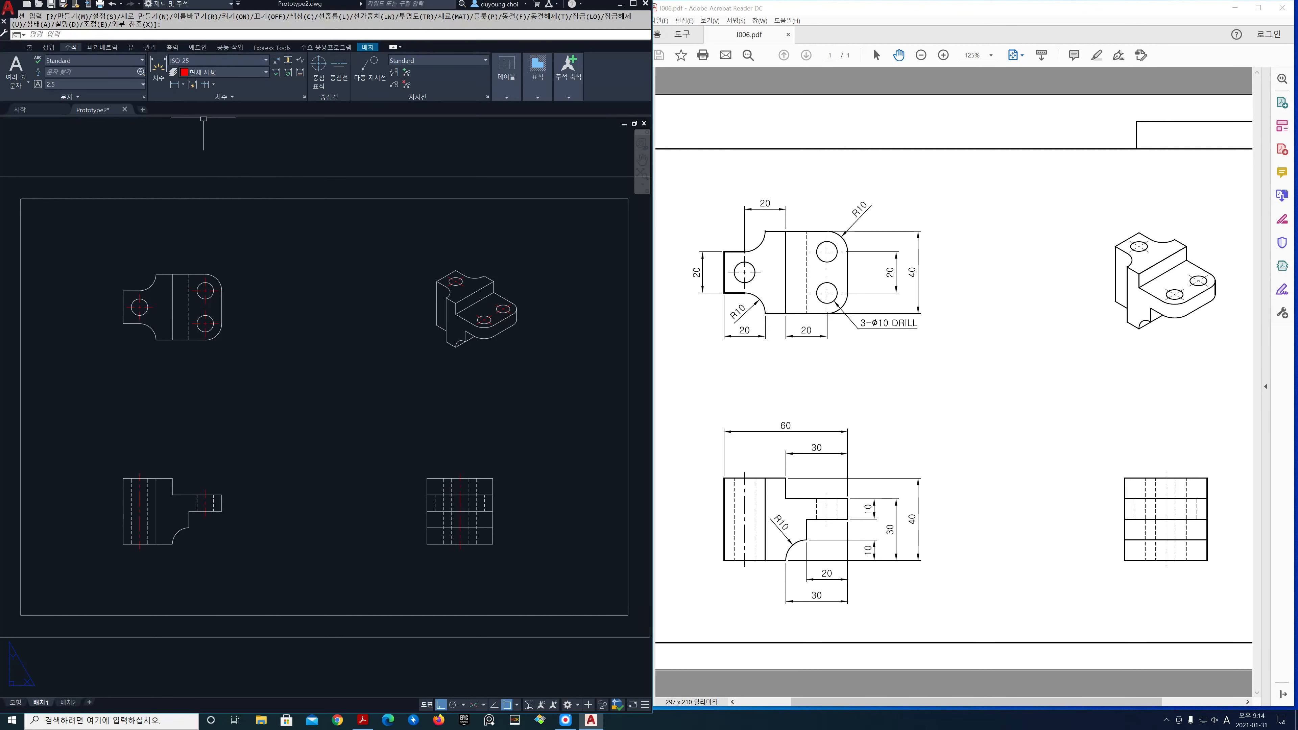
click(183, 85)
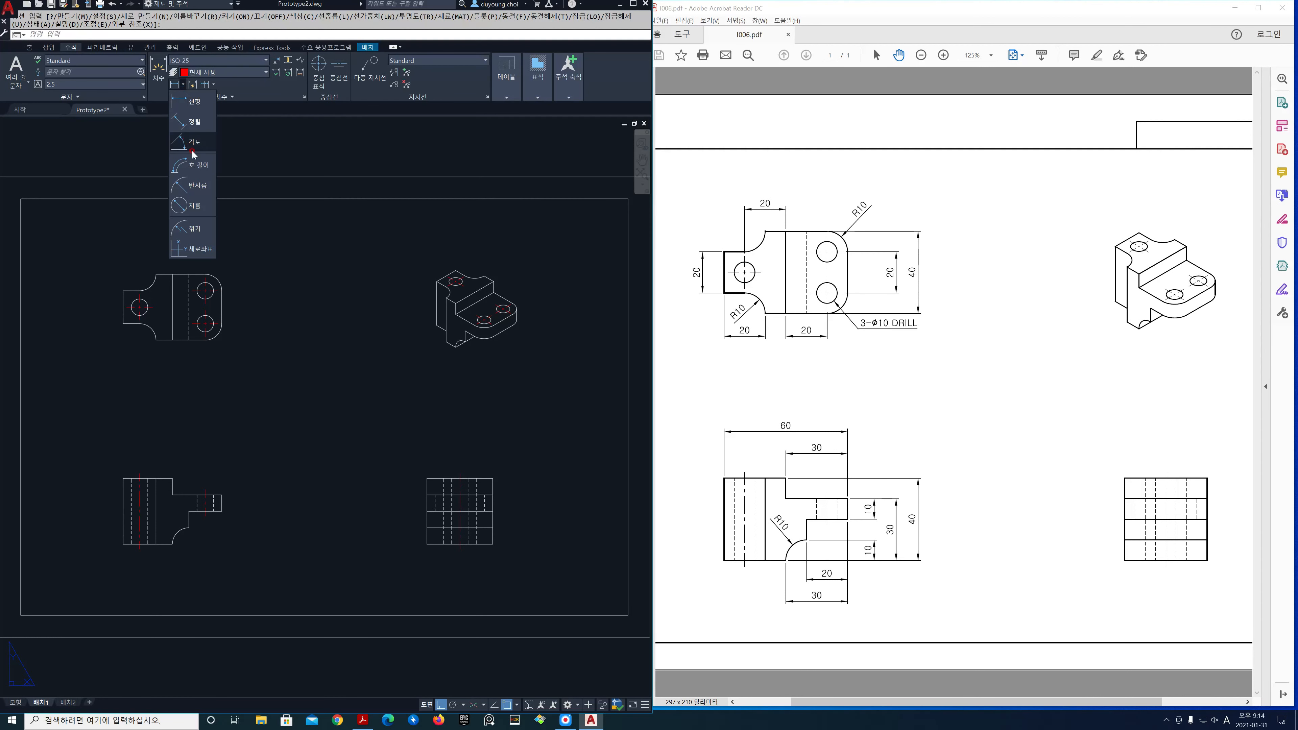
click(206, 187)
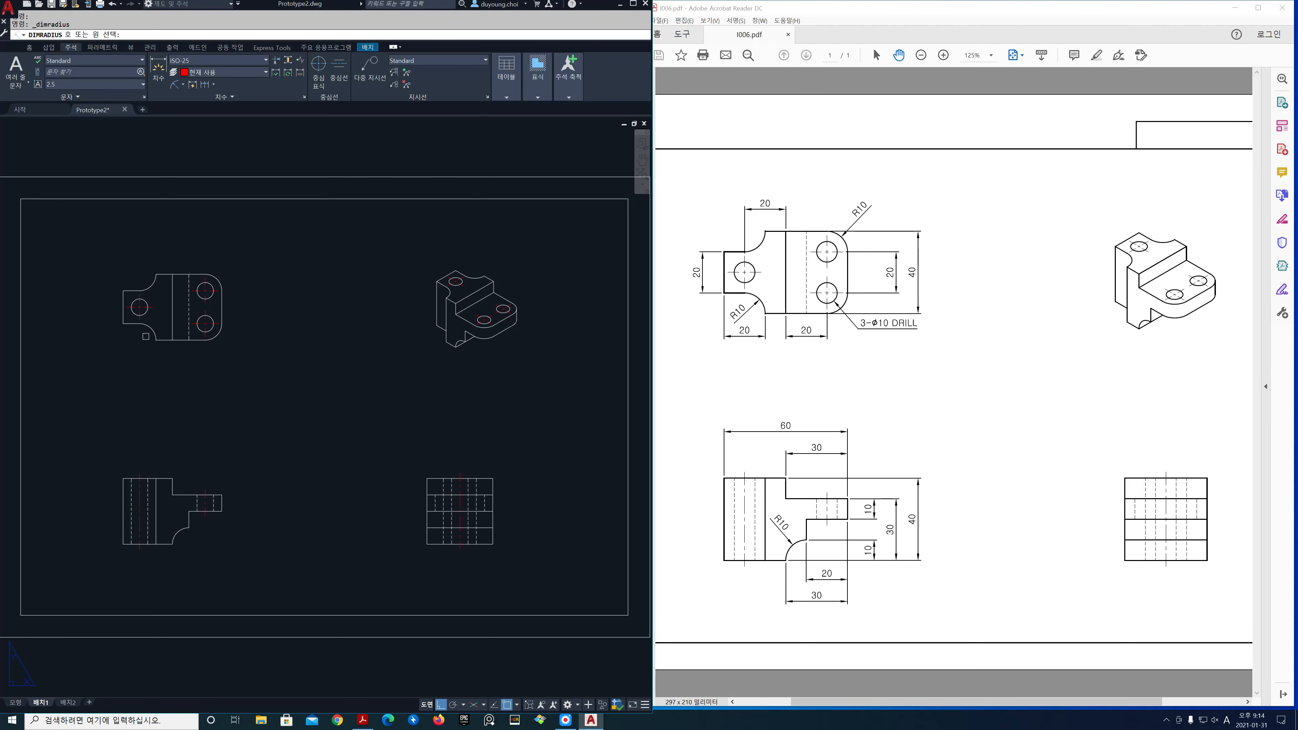
click(150, 330)
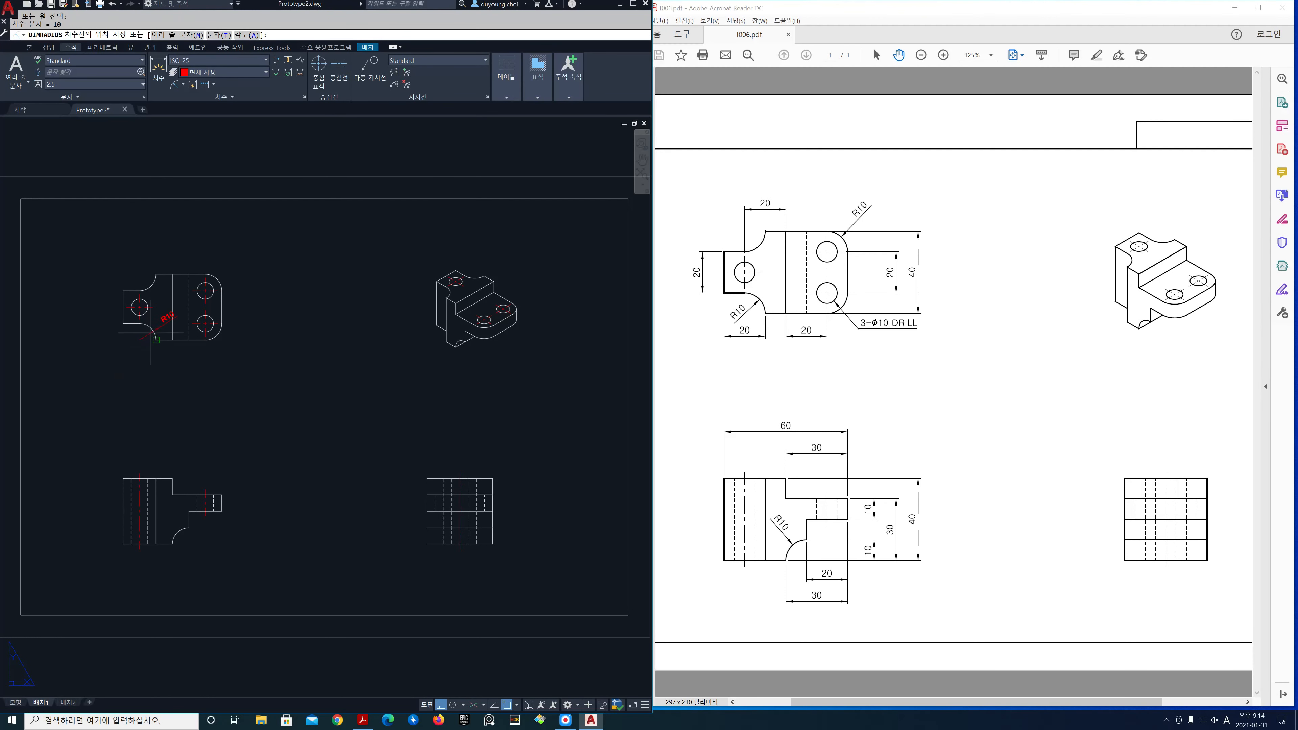
click(162, 314)
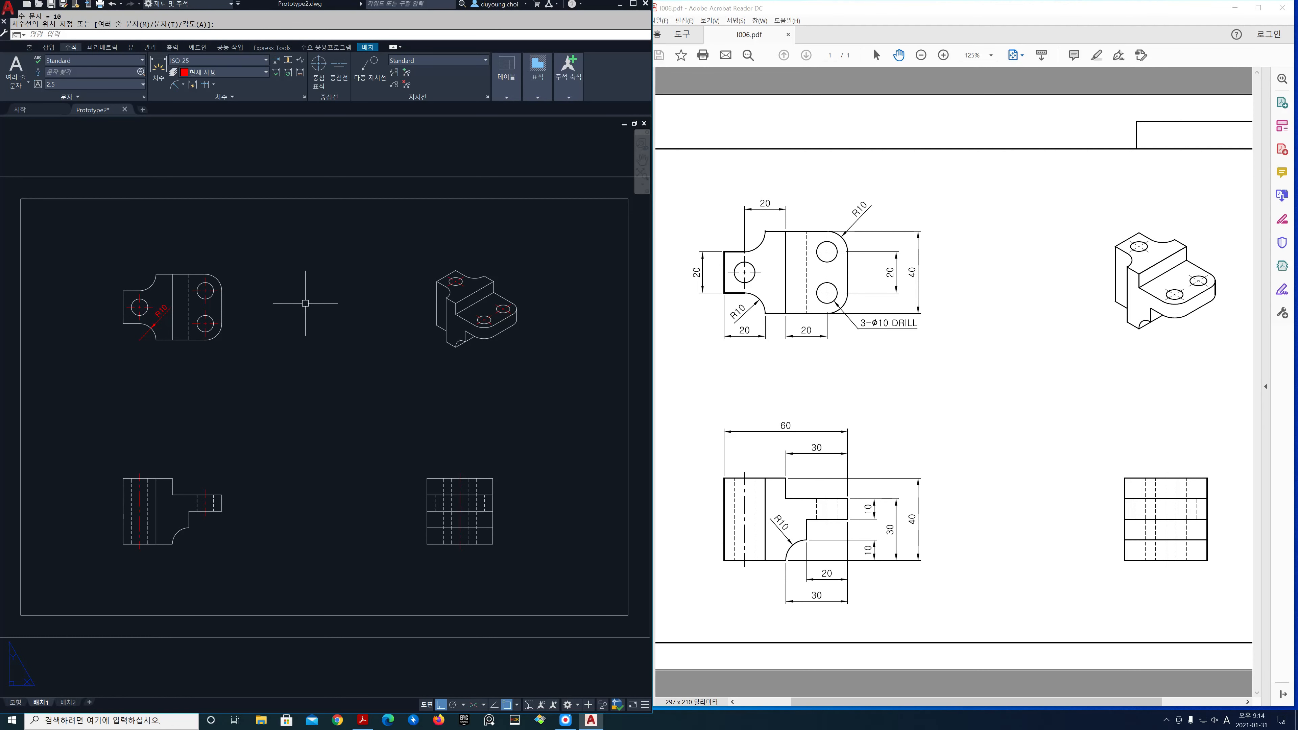
key(Return)
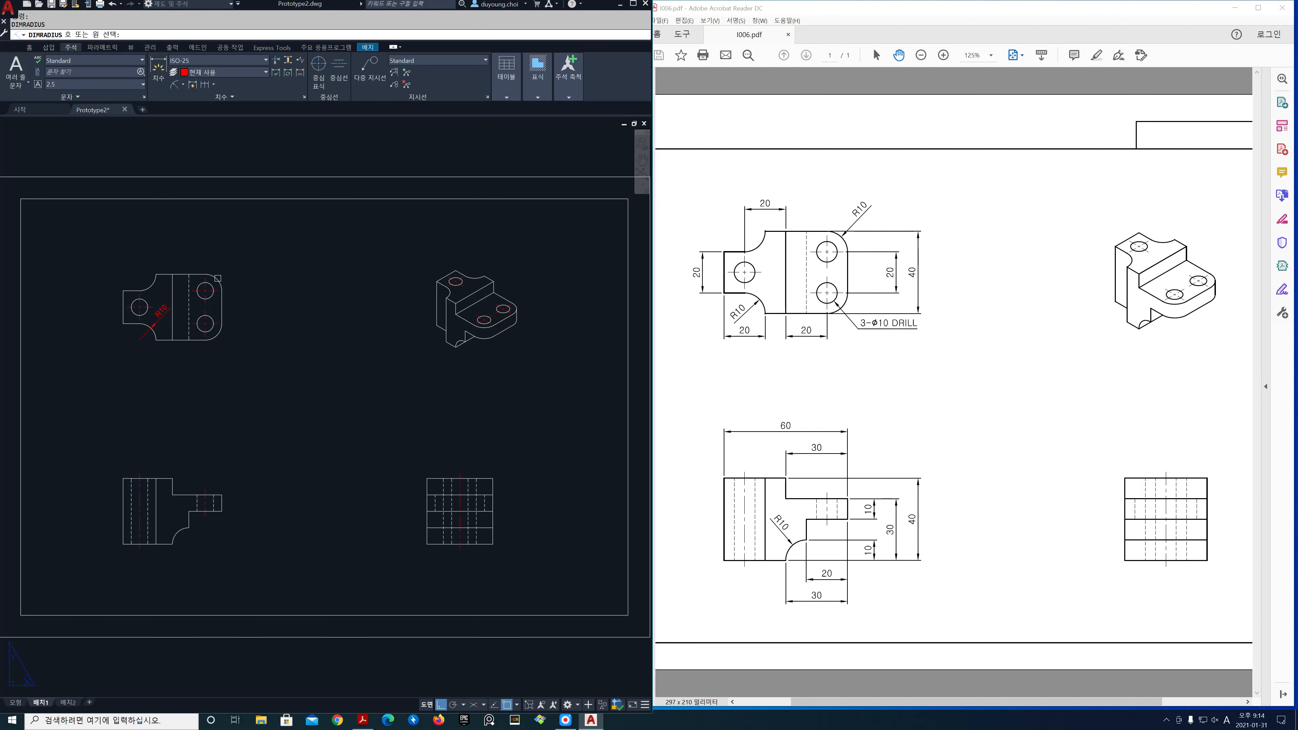
click(218, 277)
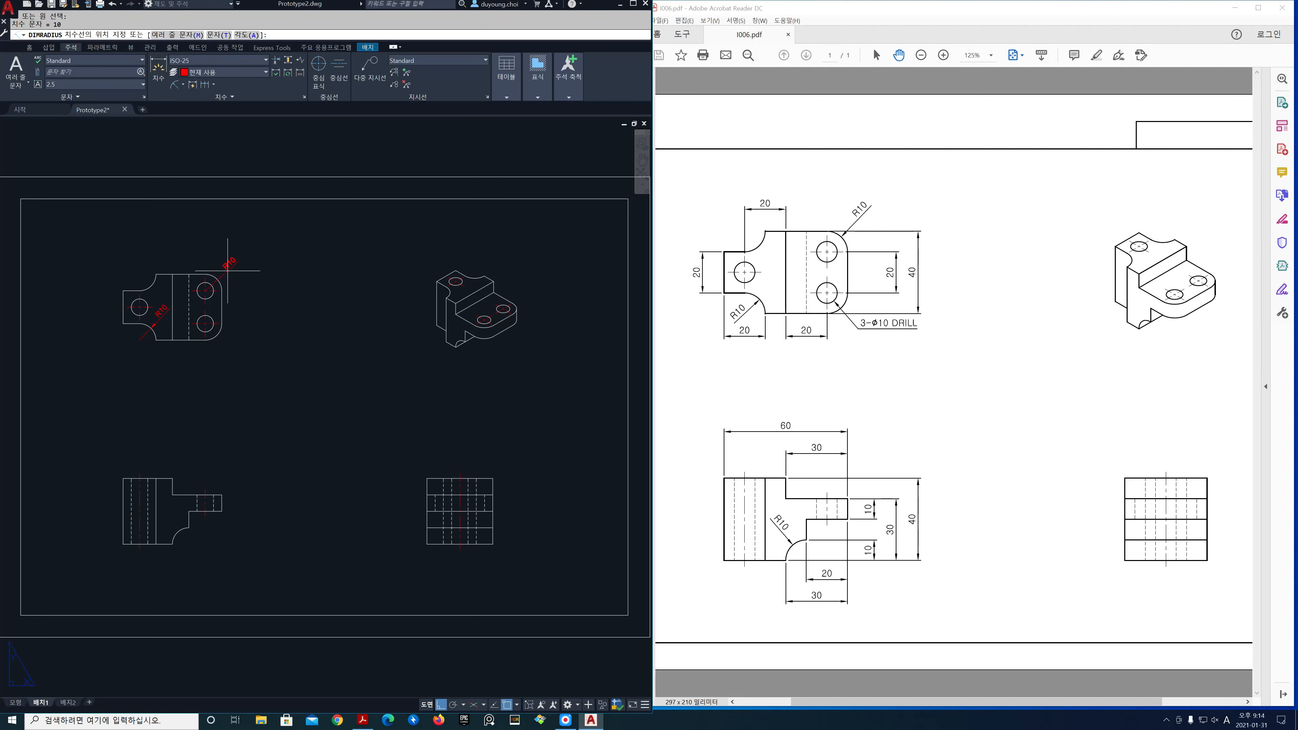
click(242, 255)
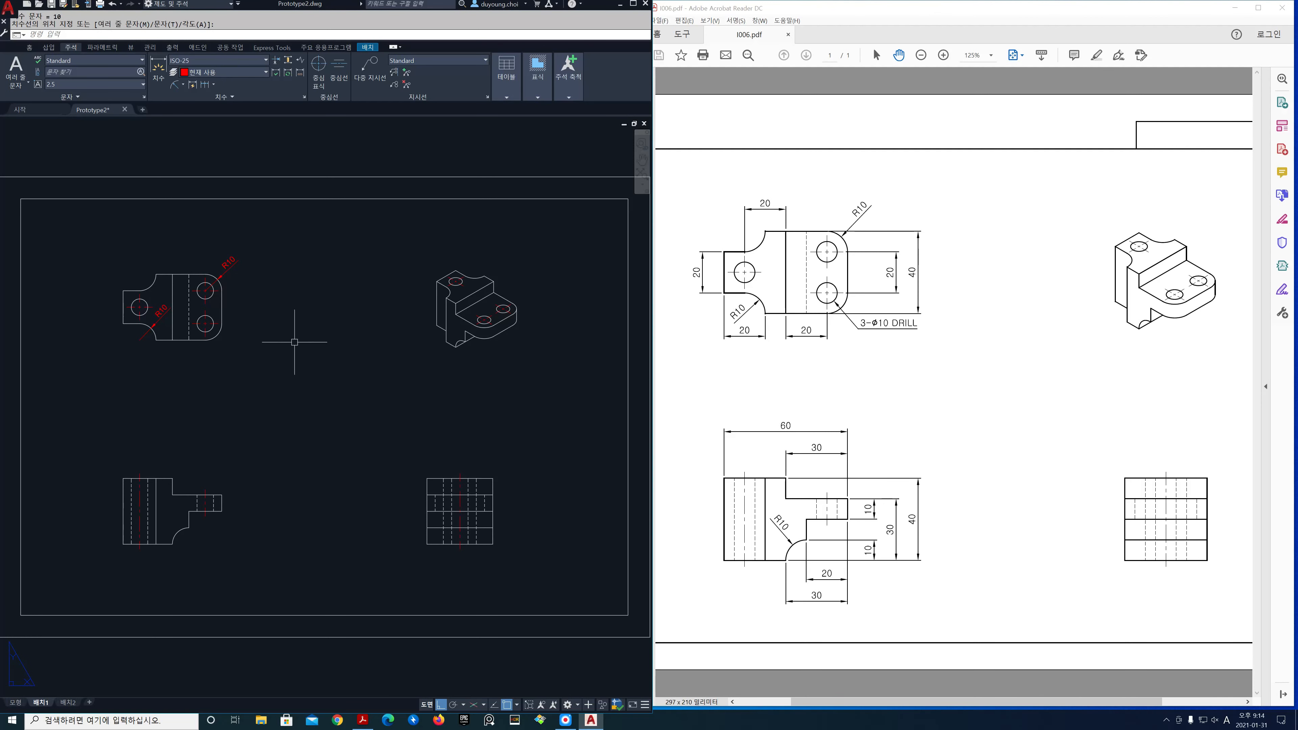
Step: Add a radius dimension to the concave arc in the front view, placing its text up and left of the arc
key(Return)
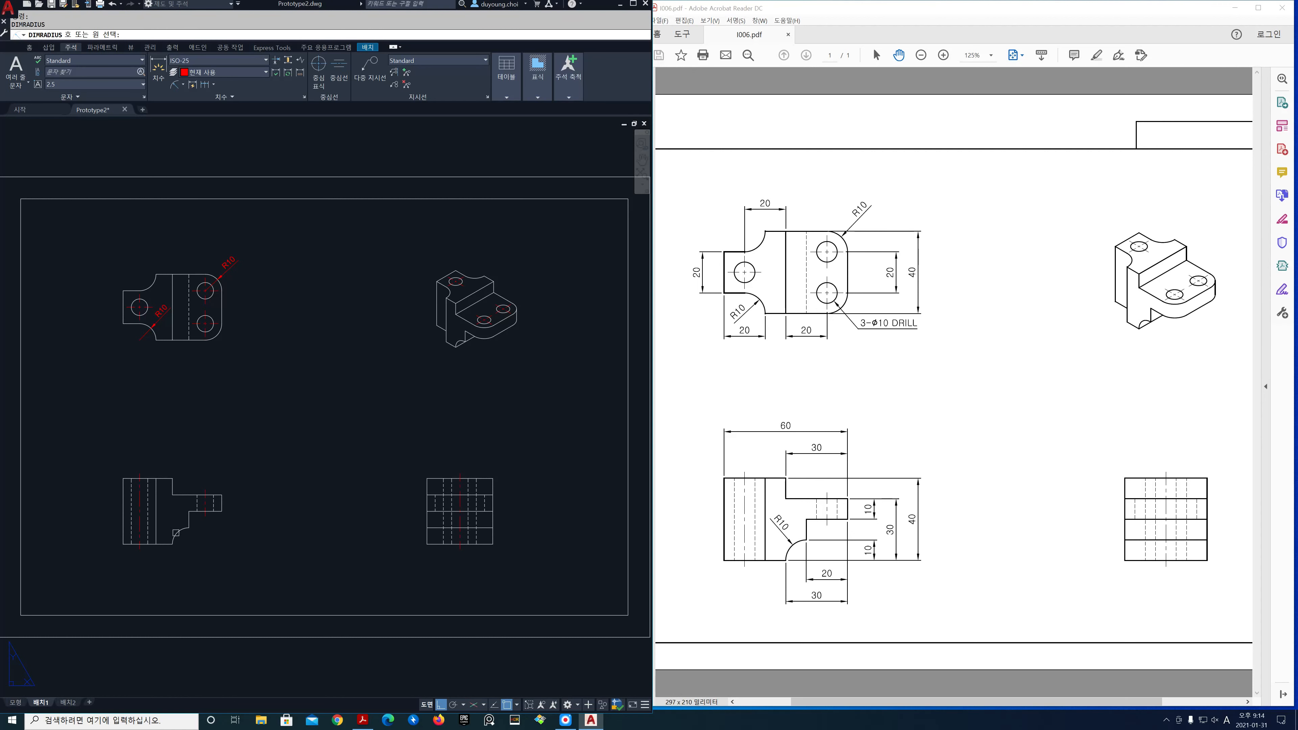
click(176, 530)
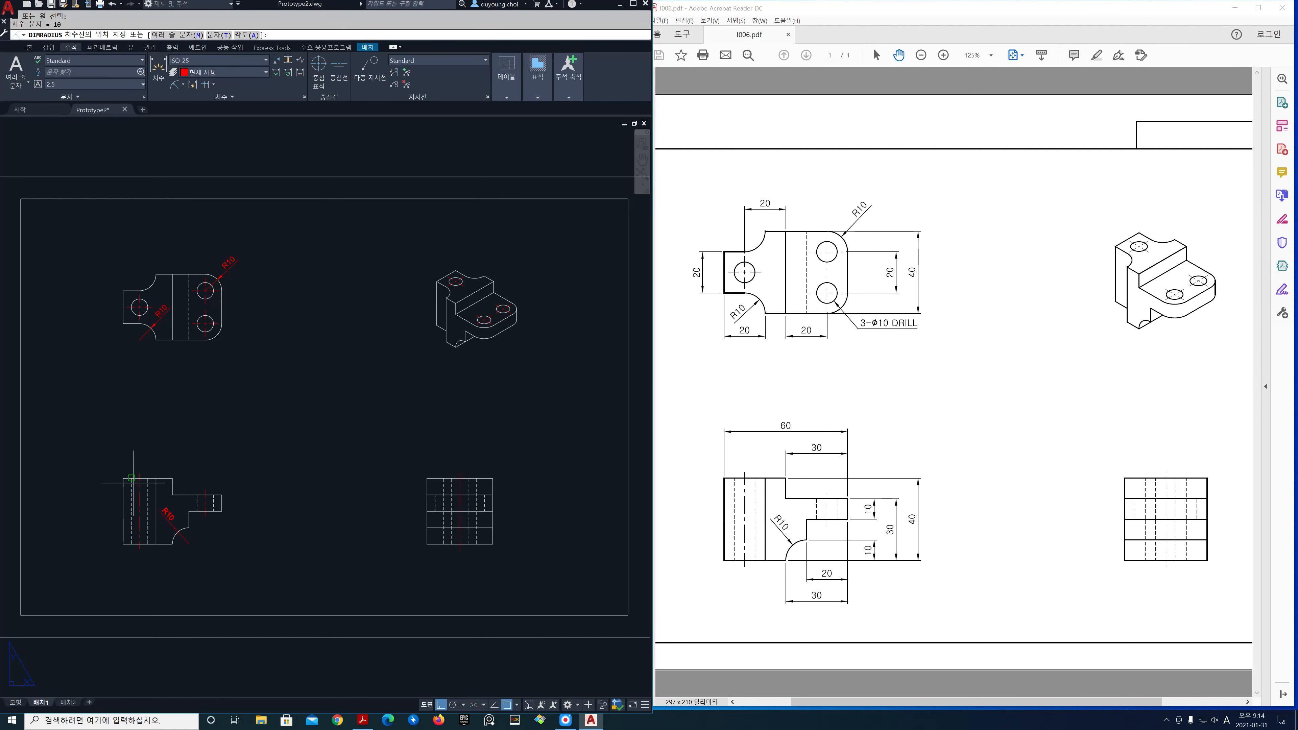
click(116, 462)
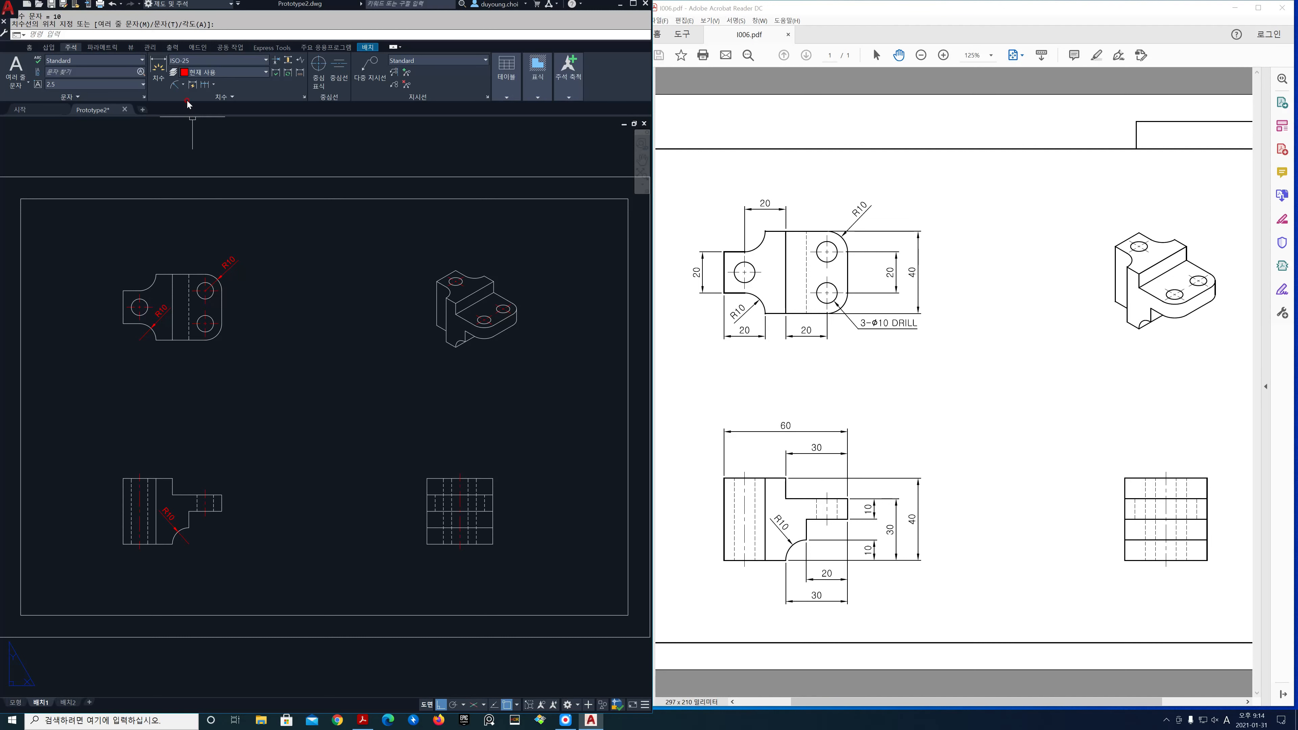
Step: Add a diameter dimension to the top view's lower-right hole, placing its text outside the outline
click(182, 86)
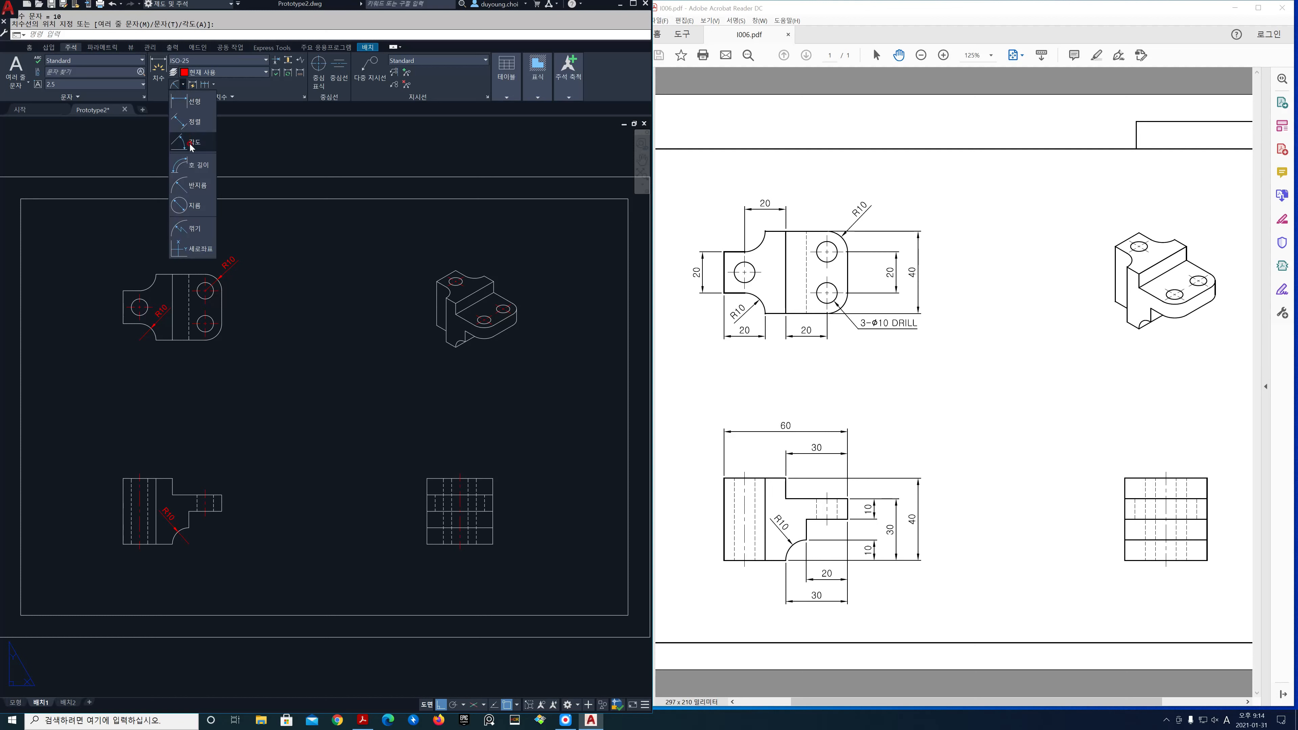
click(188, 205)
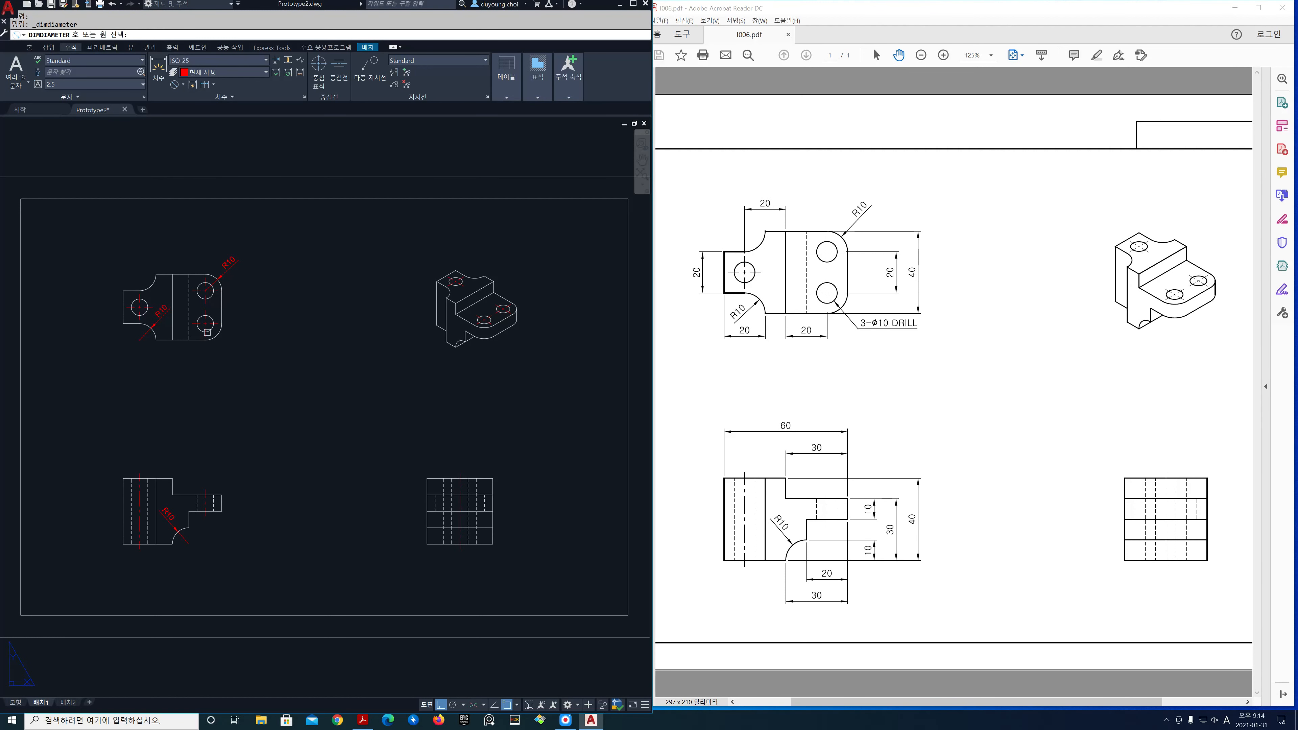
click(210, 329)
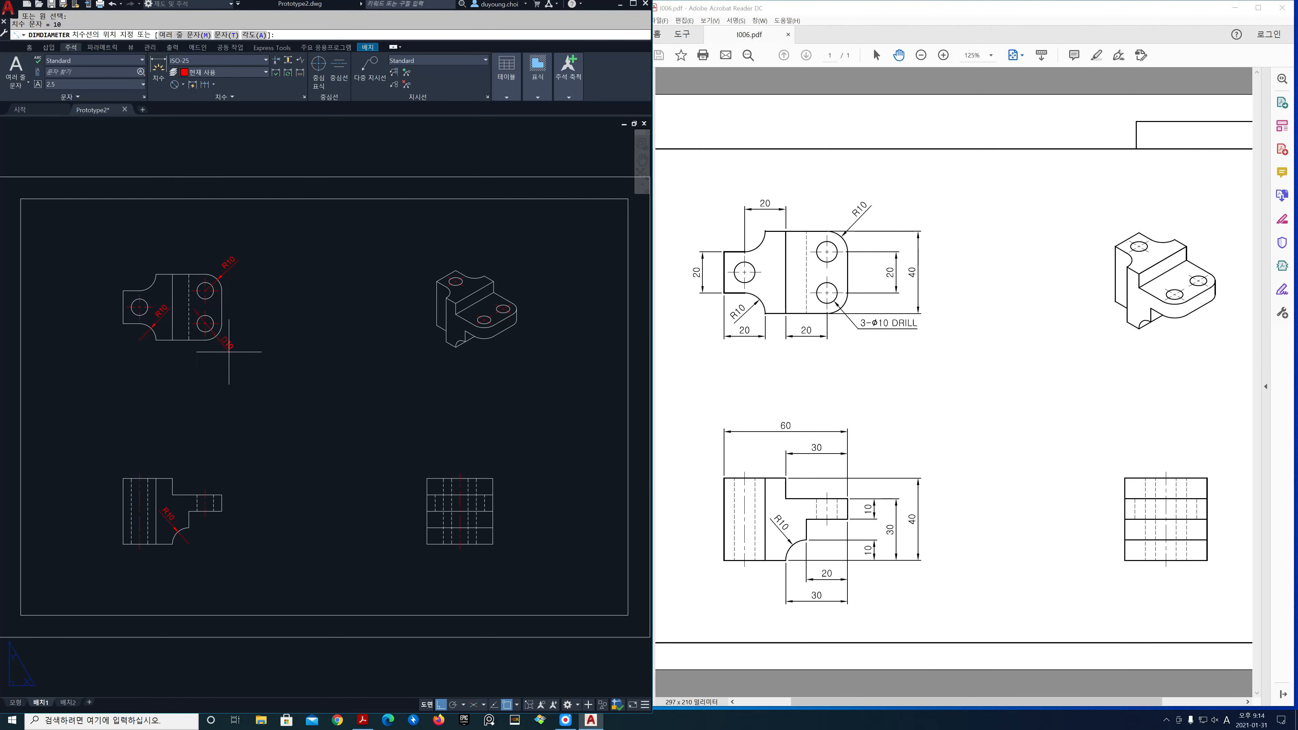
click(247, 371)
Step: Open the text of the lower-right hole's diameter dimension for editing
scroll(226, 339, up, 4)
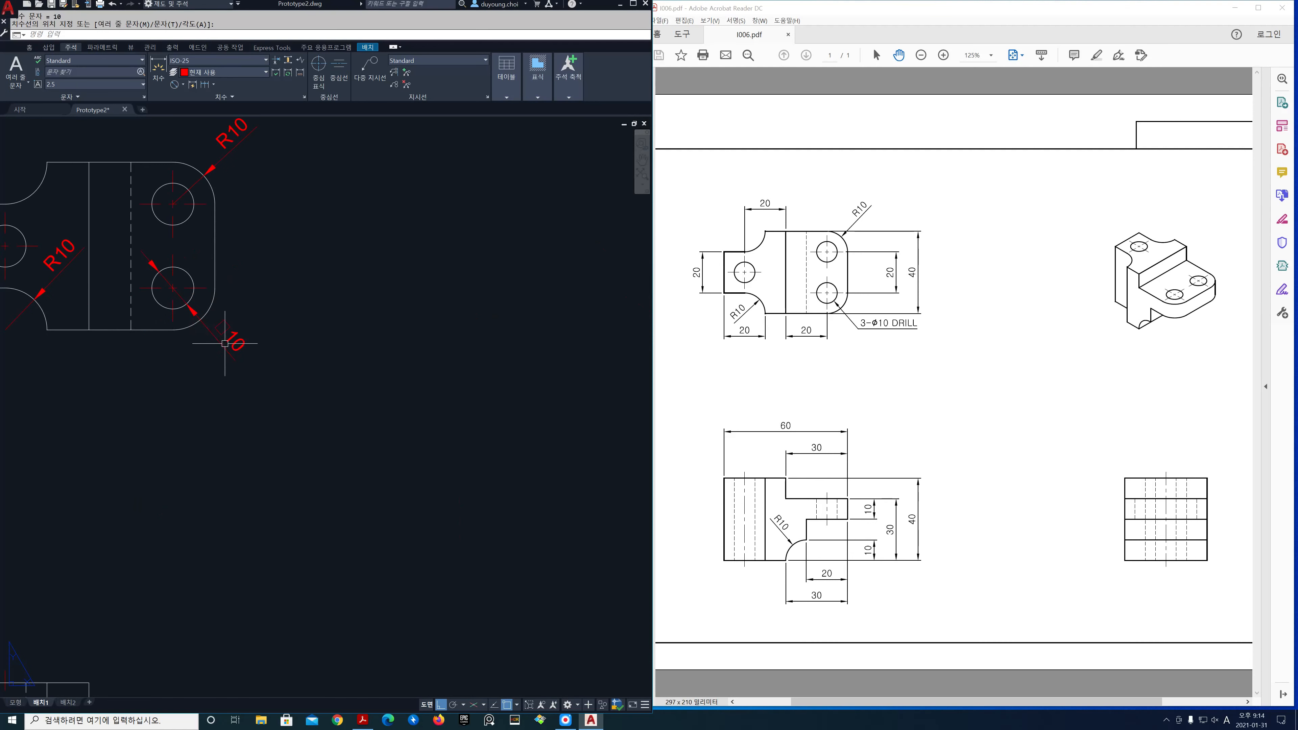
click(225, 330)
double_click(228, 335)
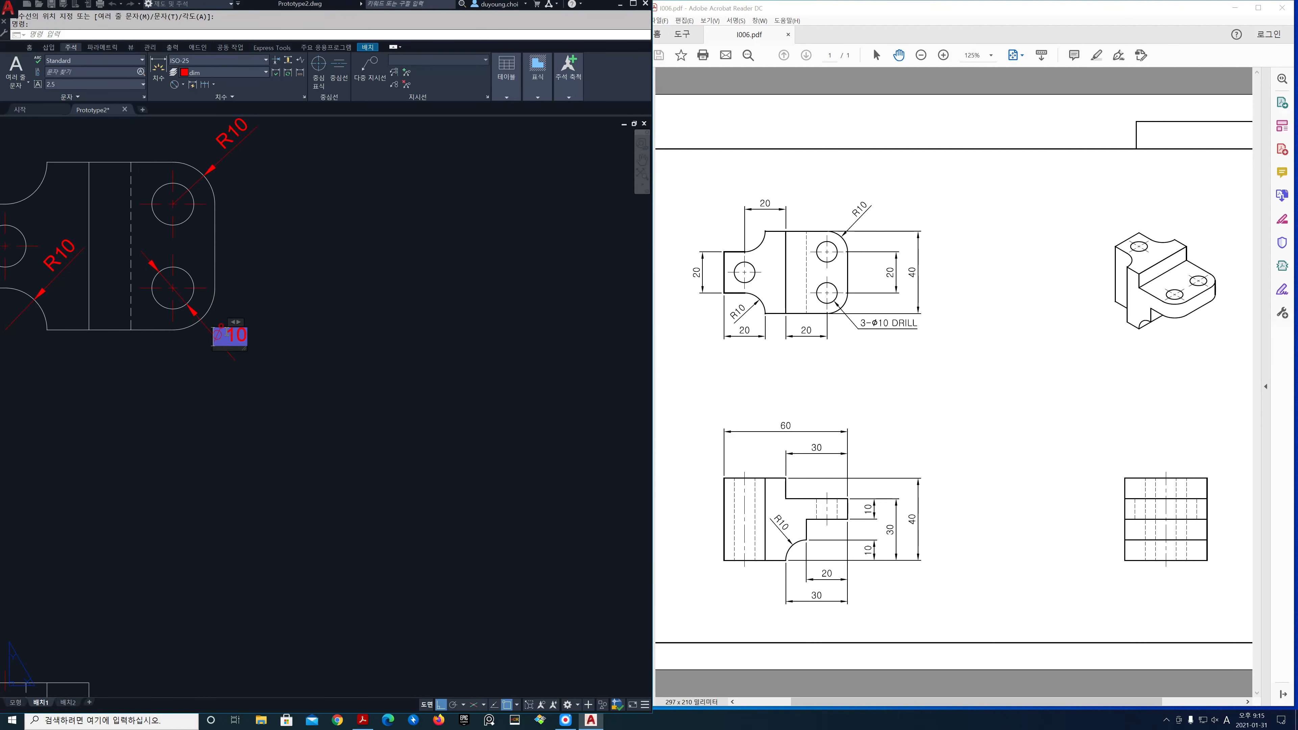
click(279, 347)
scroll(291, 378, down, 2)
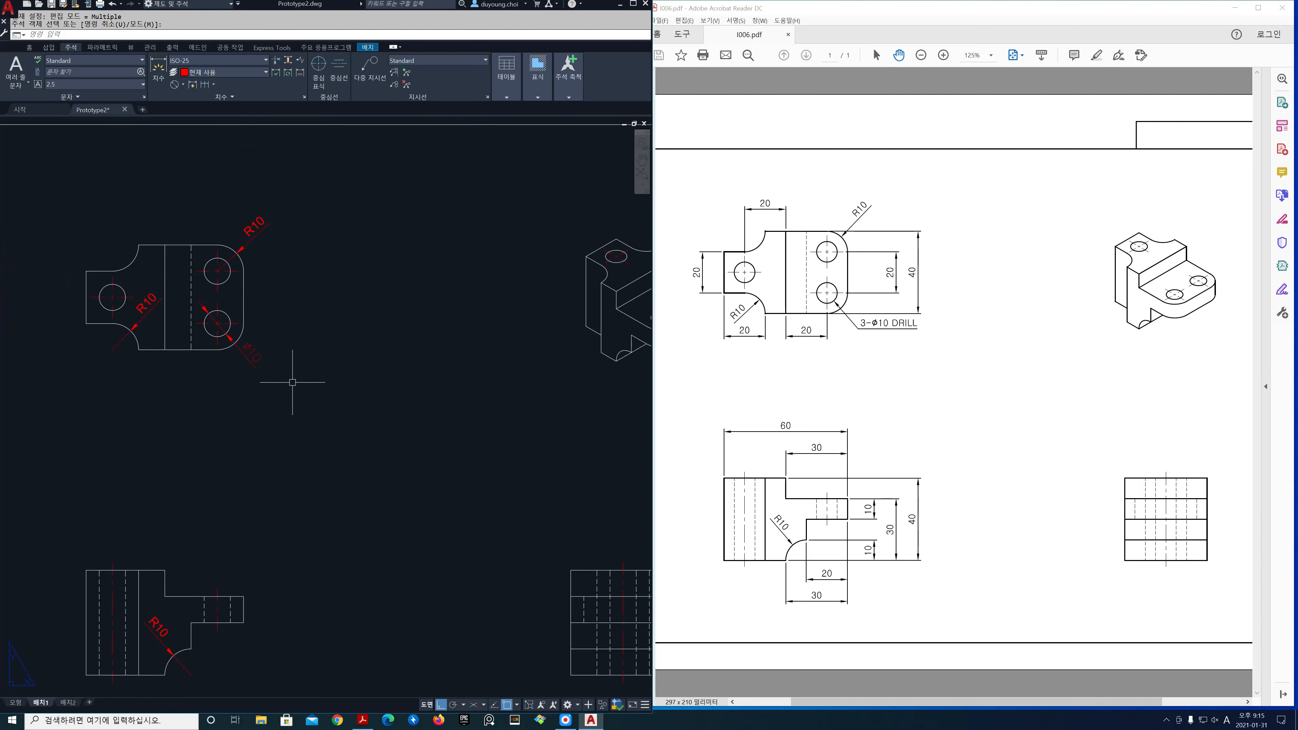
scroll(301, 422, down, 2)
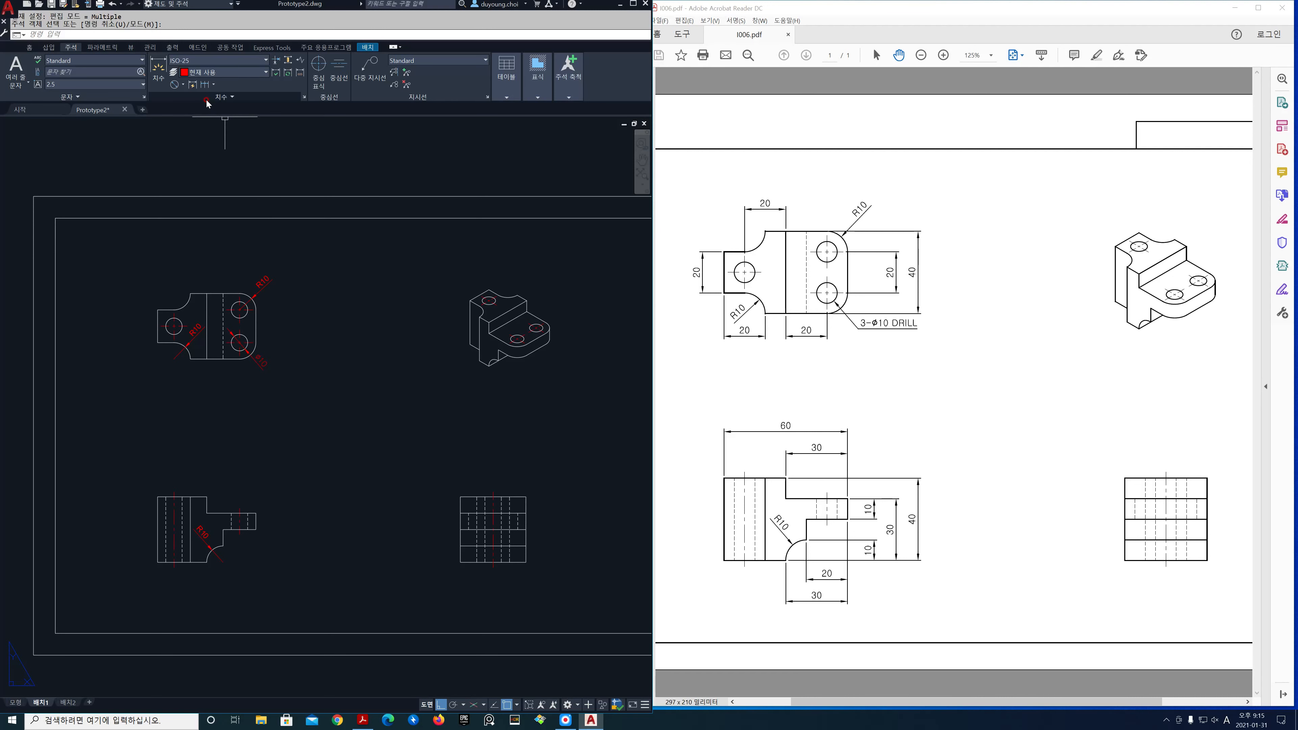
Step: Add a horizontal linear dimension above the top view from the left hole's centerline to the solid step edge
click(185, 87)
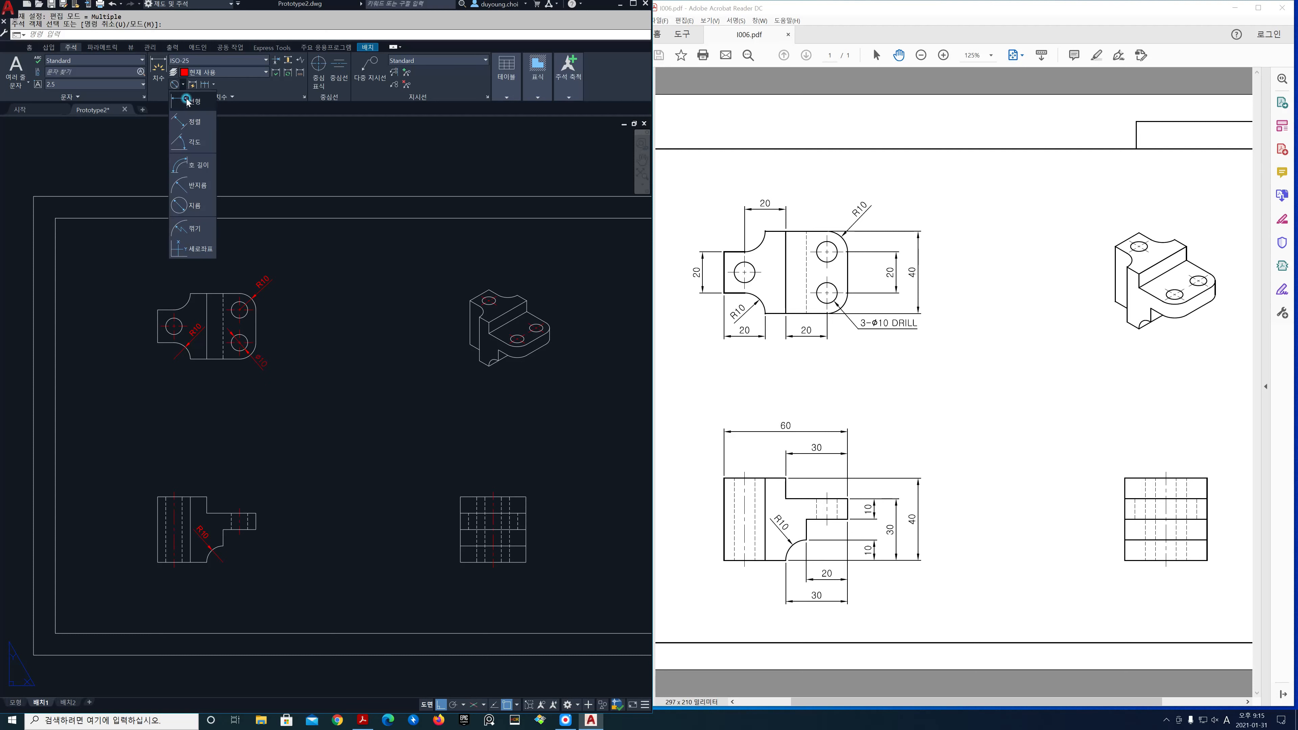
click(191, 102)
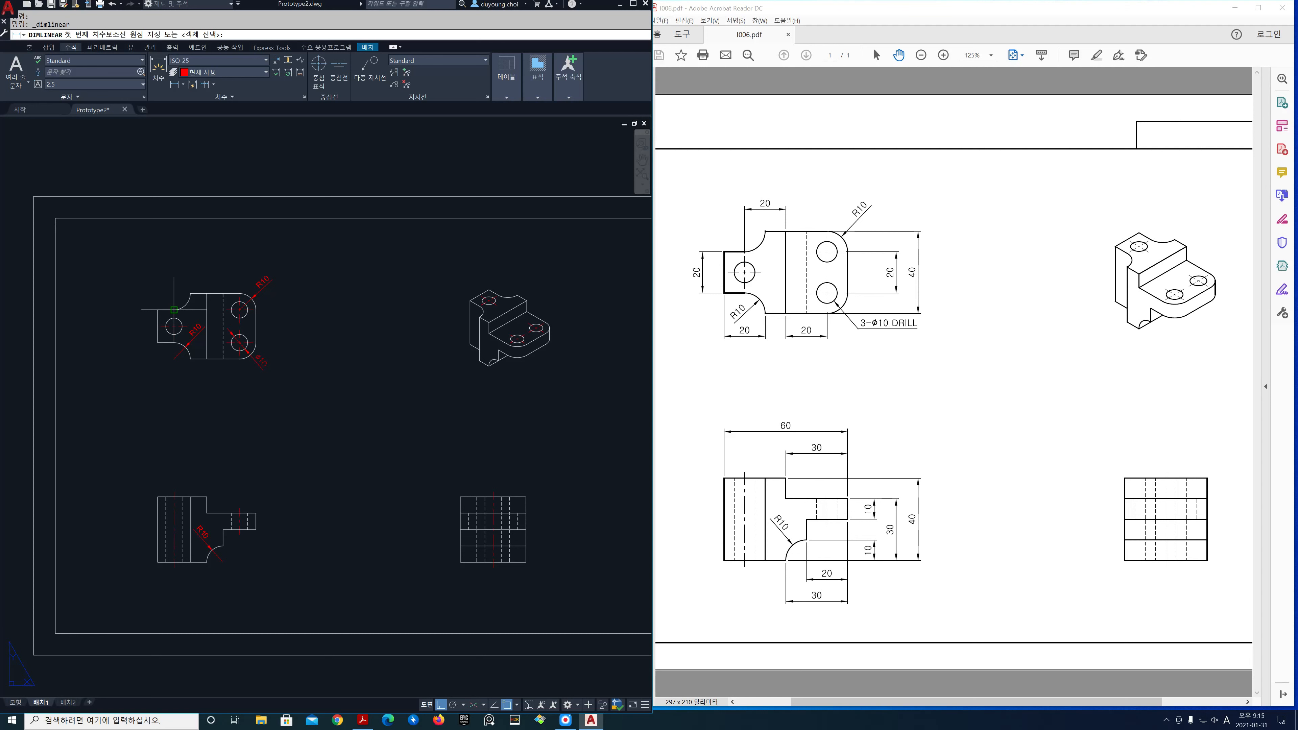
scroll(174, 310, up, 4)
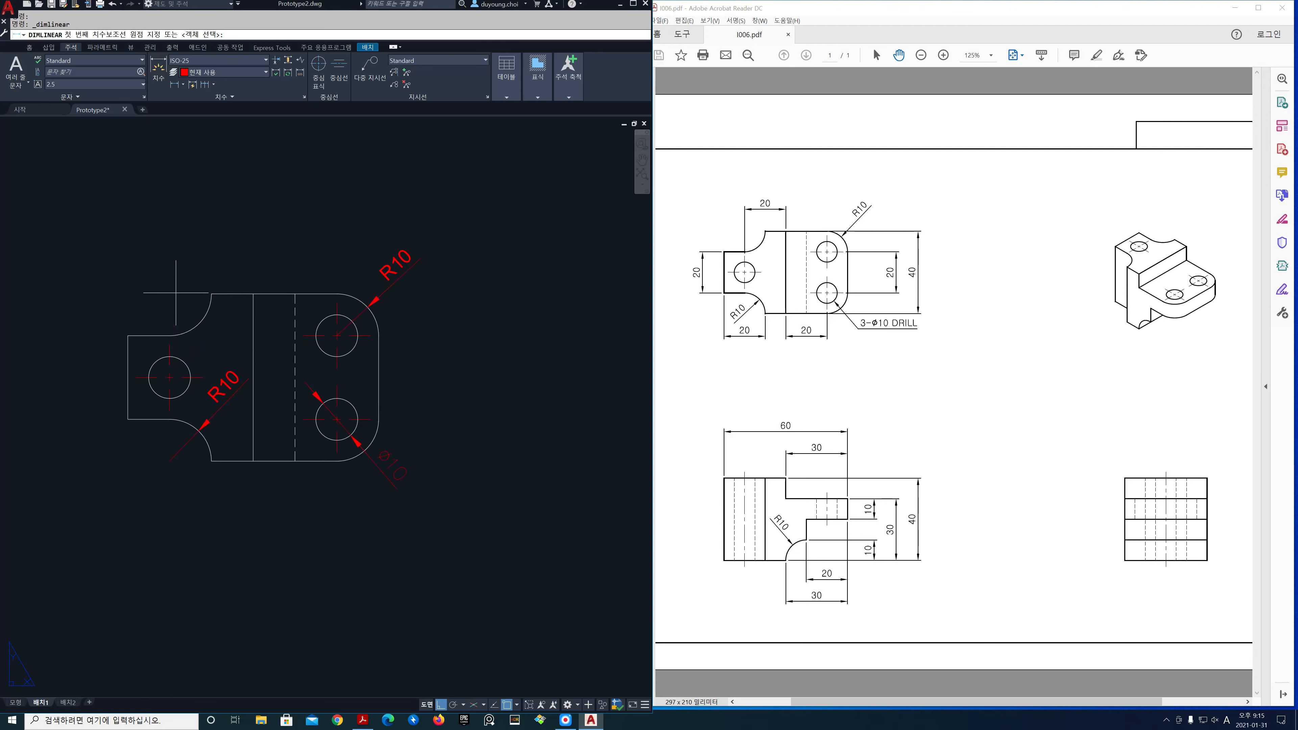
click(170, 344)
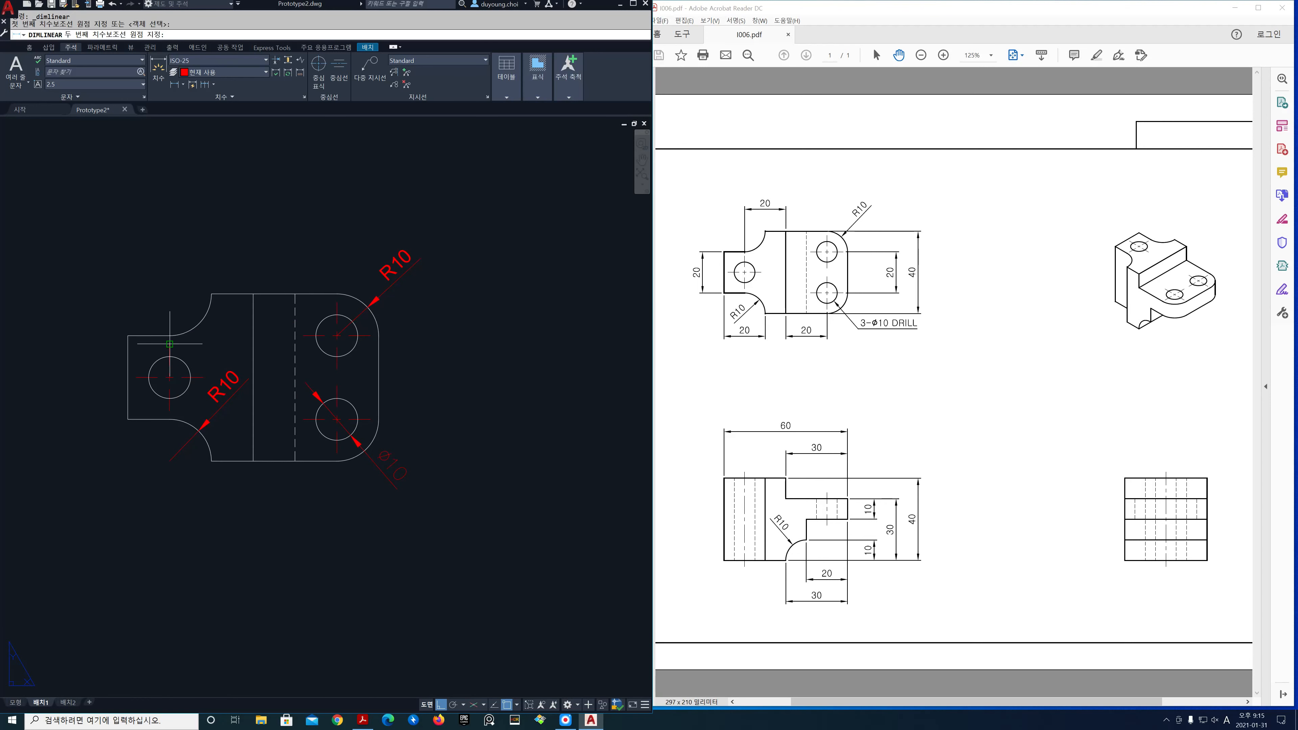
click(254, 294)
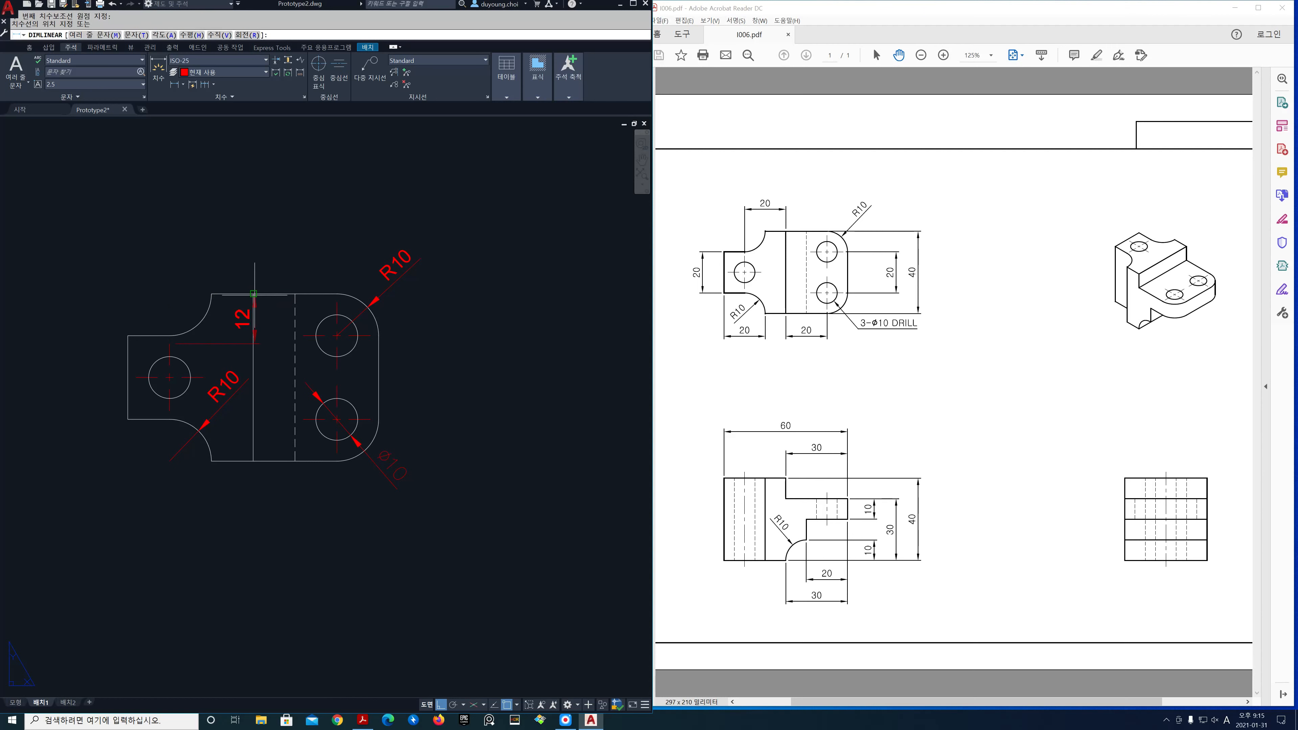
click(223, 224)
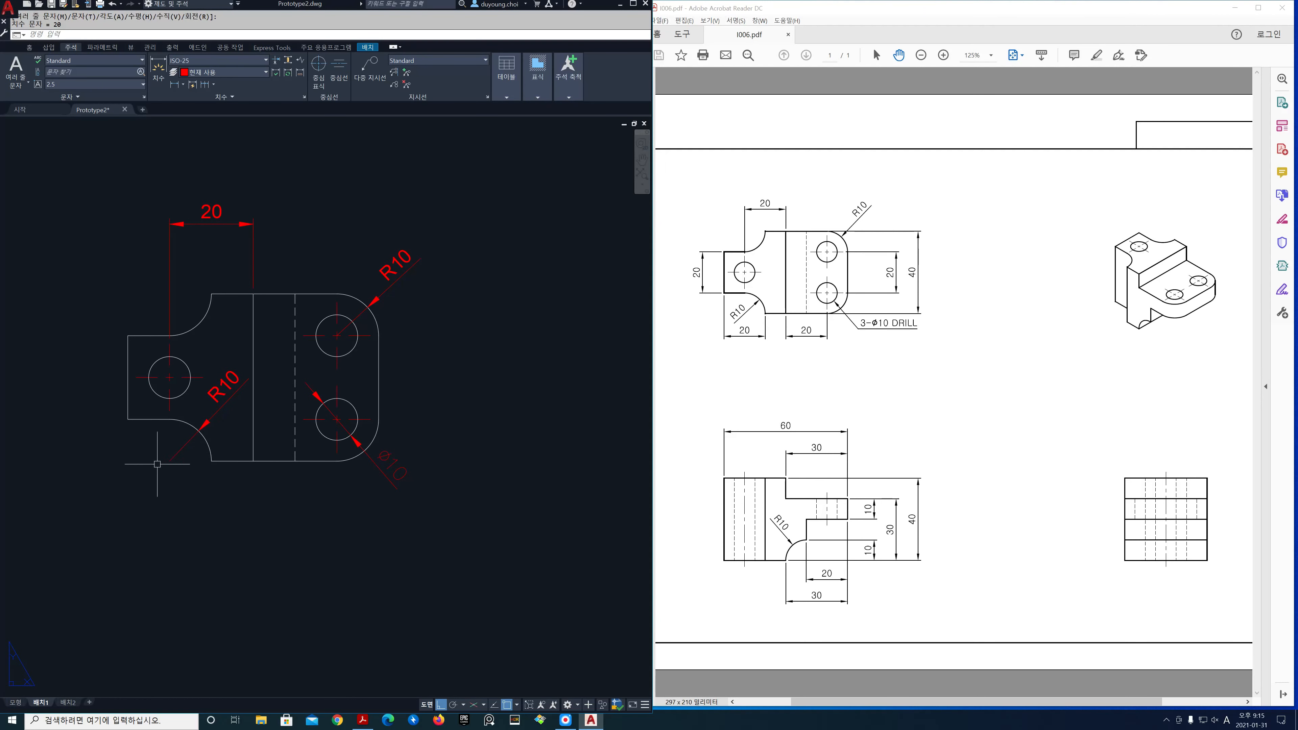
Step: Add a horizontal linear dimension below the top view from the left edge to the end of the lower concave arc
key(space)
click(128, 419)
click(211, 460)
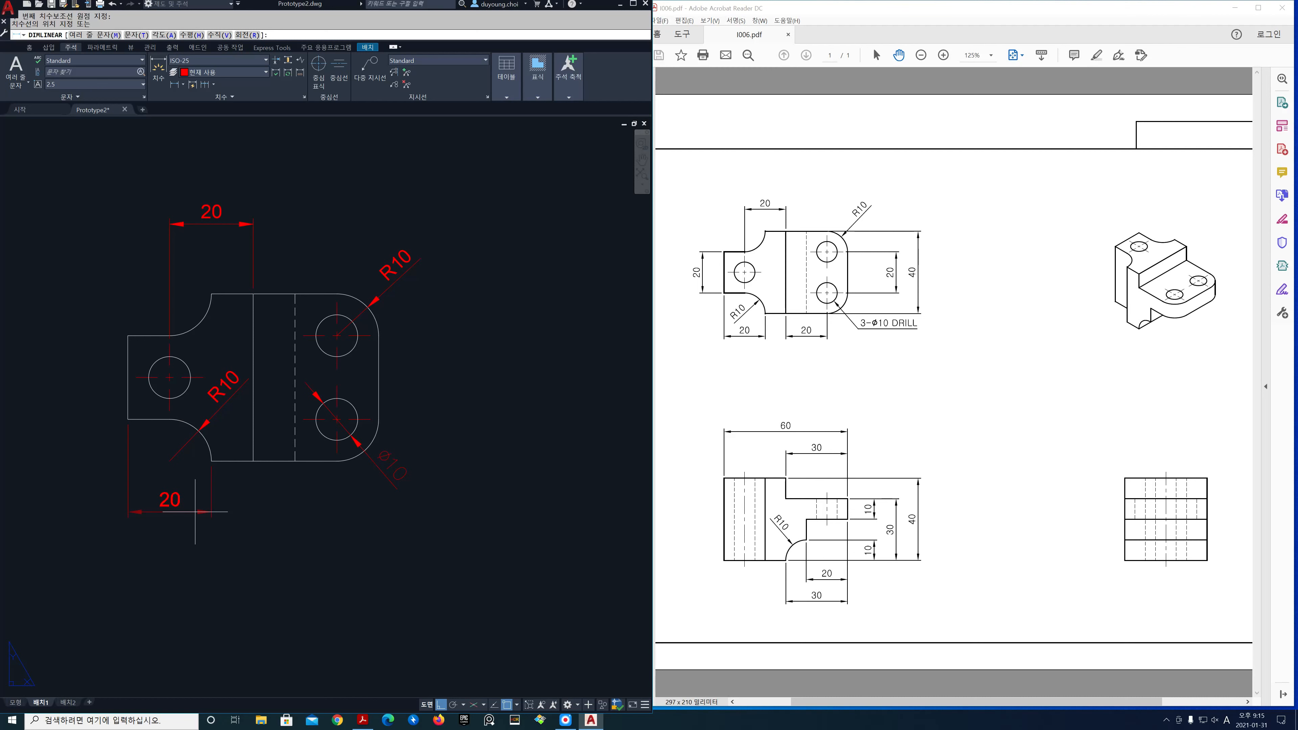
click(195, 511)
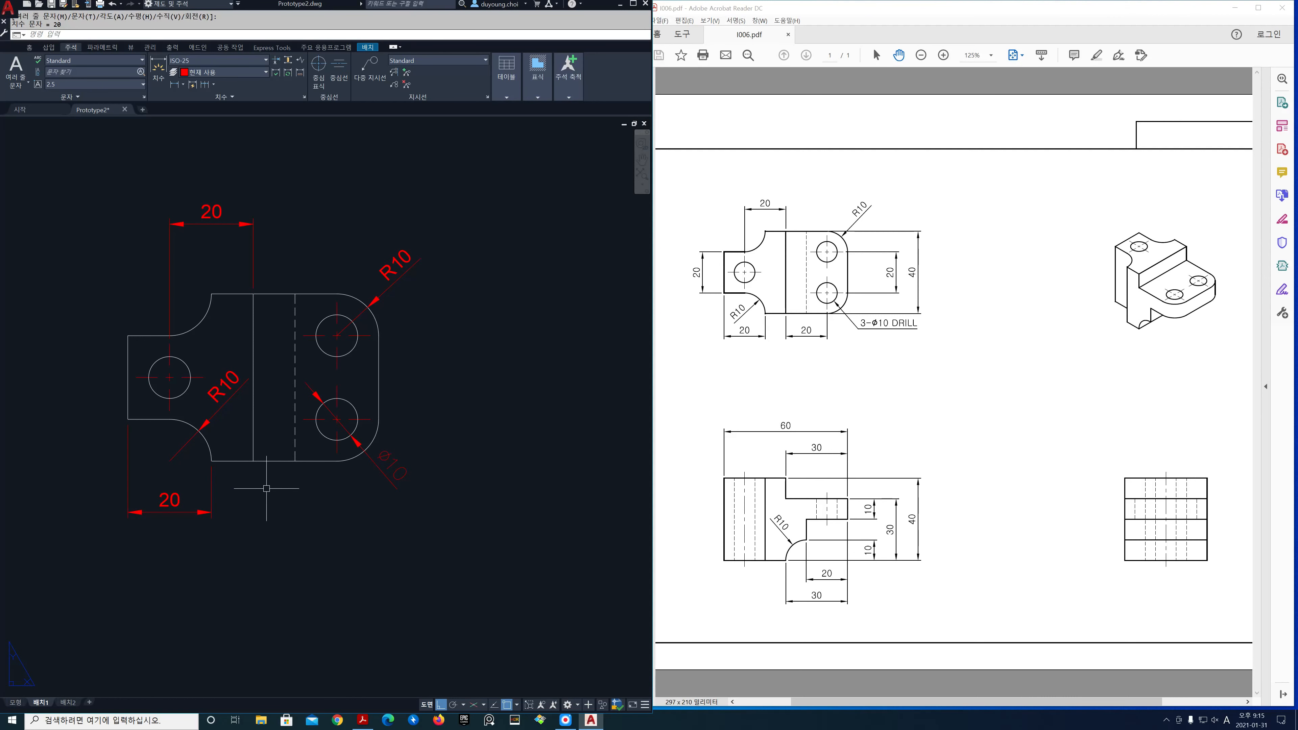
Step: Add a horizontal linear dimension below the top view from the solid step edge to the right holes' centerline, level with the neighbouring dimension
key(space)
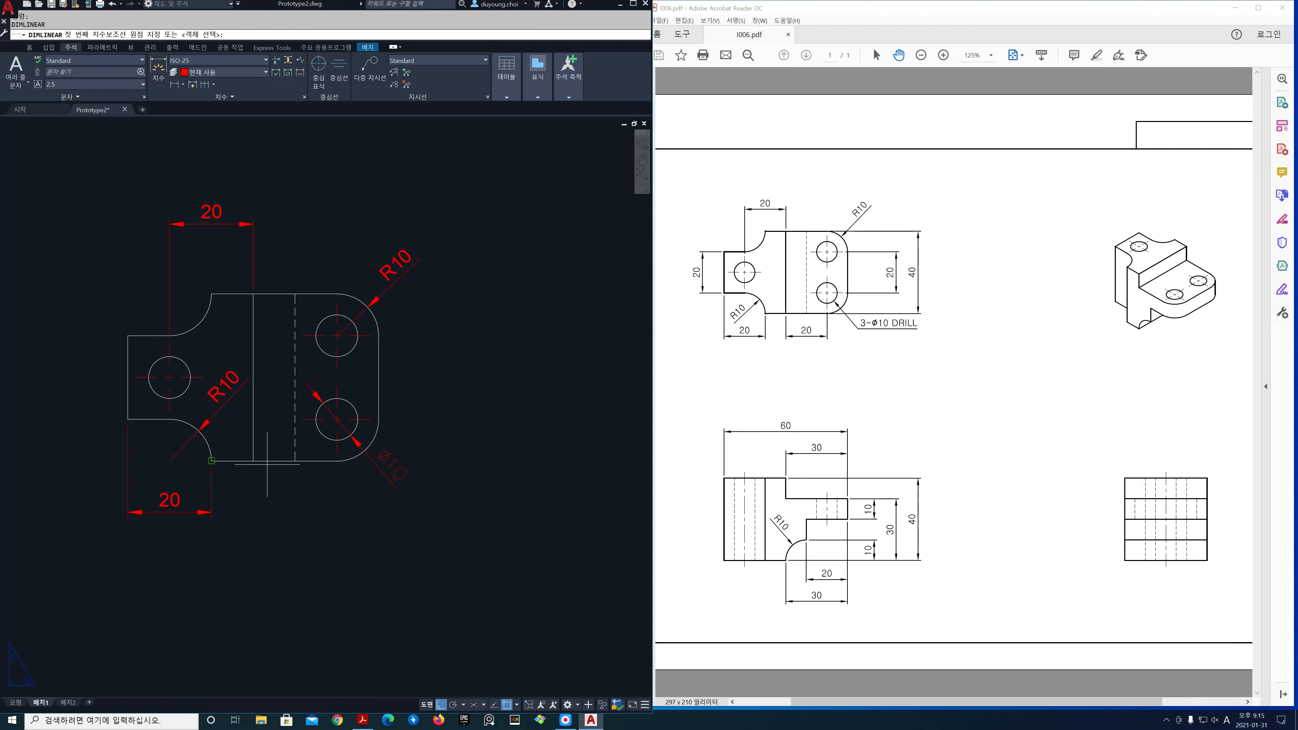
click(254, 461)
click(337, 460)
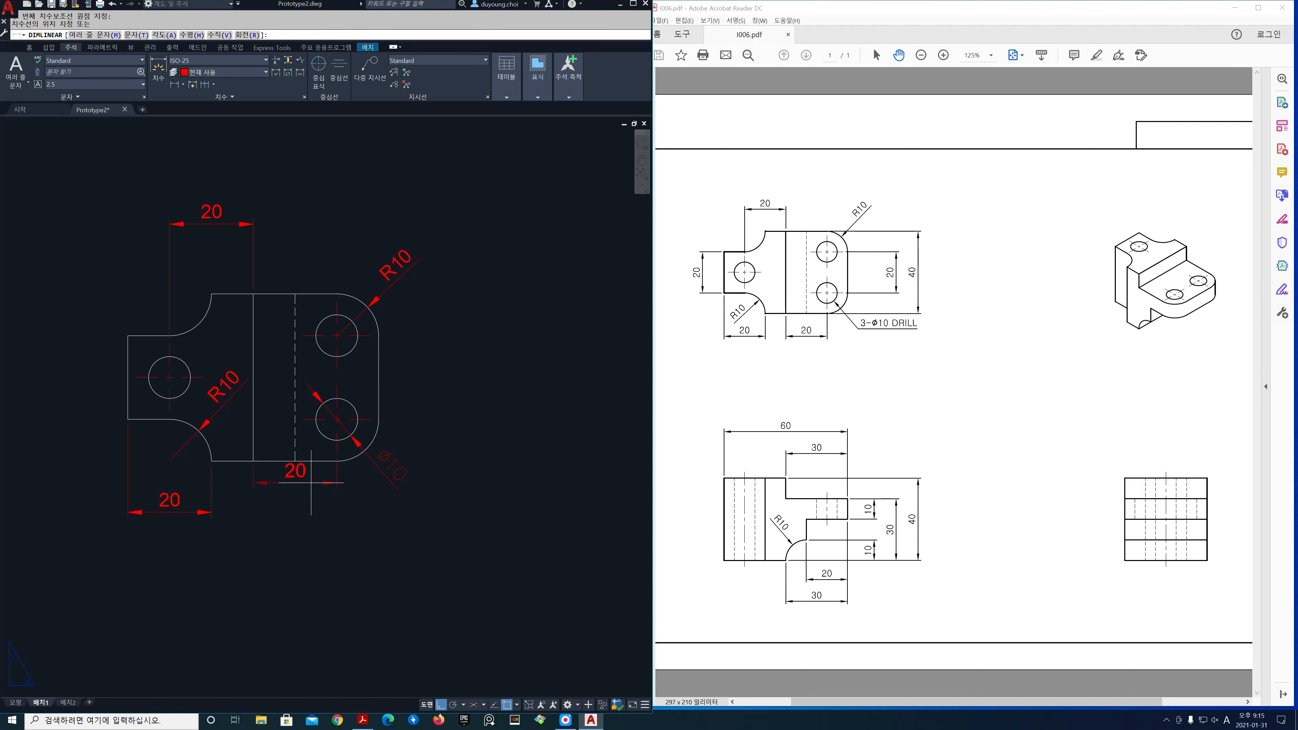
click(211, 511)
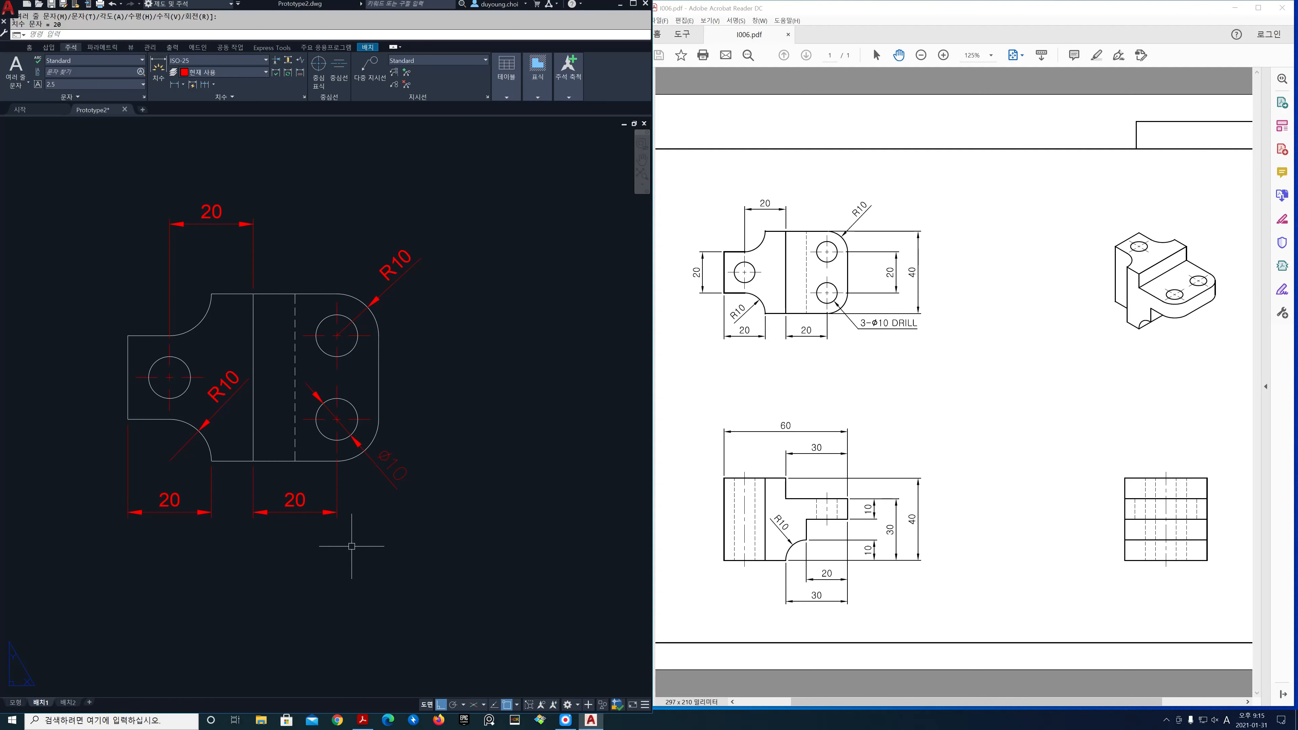
Step: Add a horizontal linear dimension above the front view from the flange's right end to the upper step edge
scroll(368, 501, down, 1)
middle_drag(382, 559, 366, 423)
scroll(363, 501, down, 2)
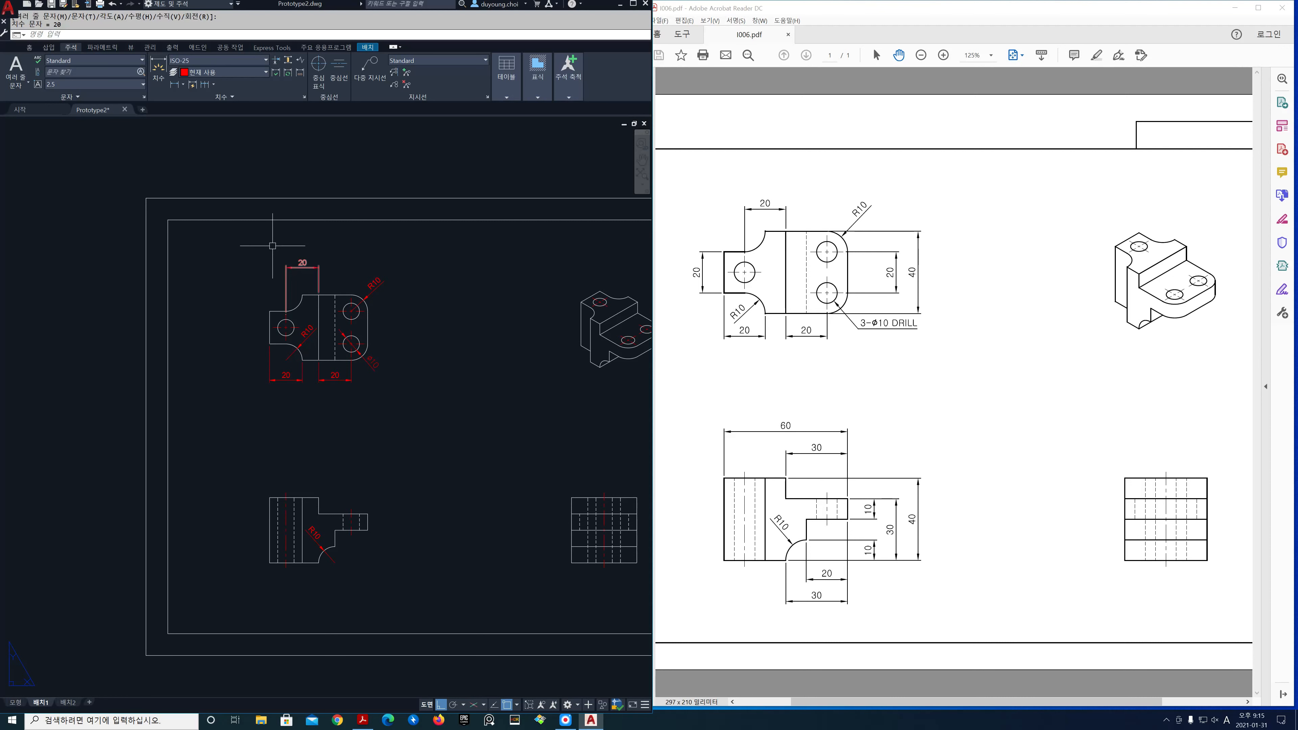
key(space)
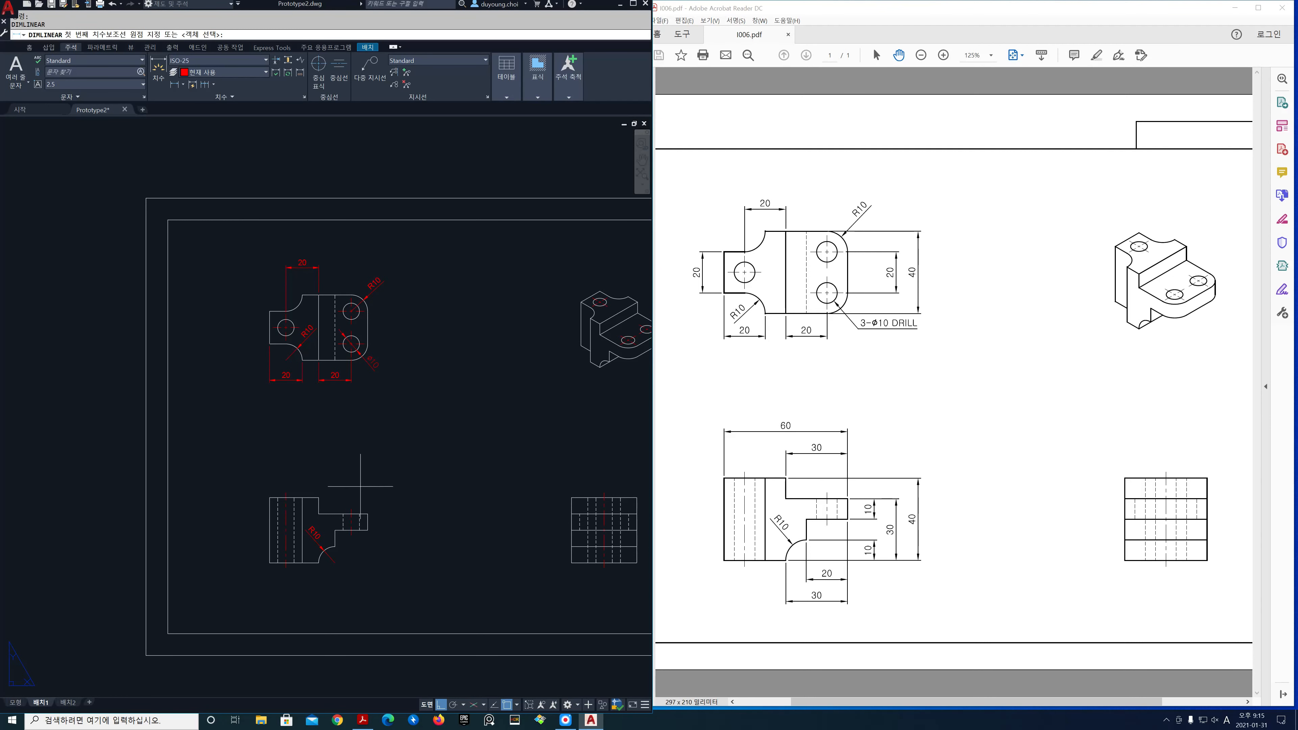
click(367, 513)
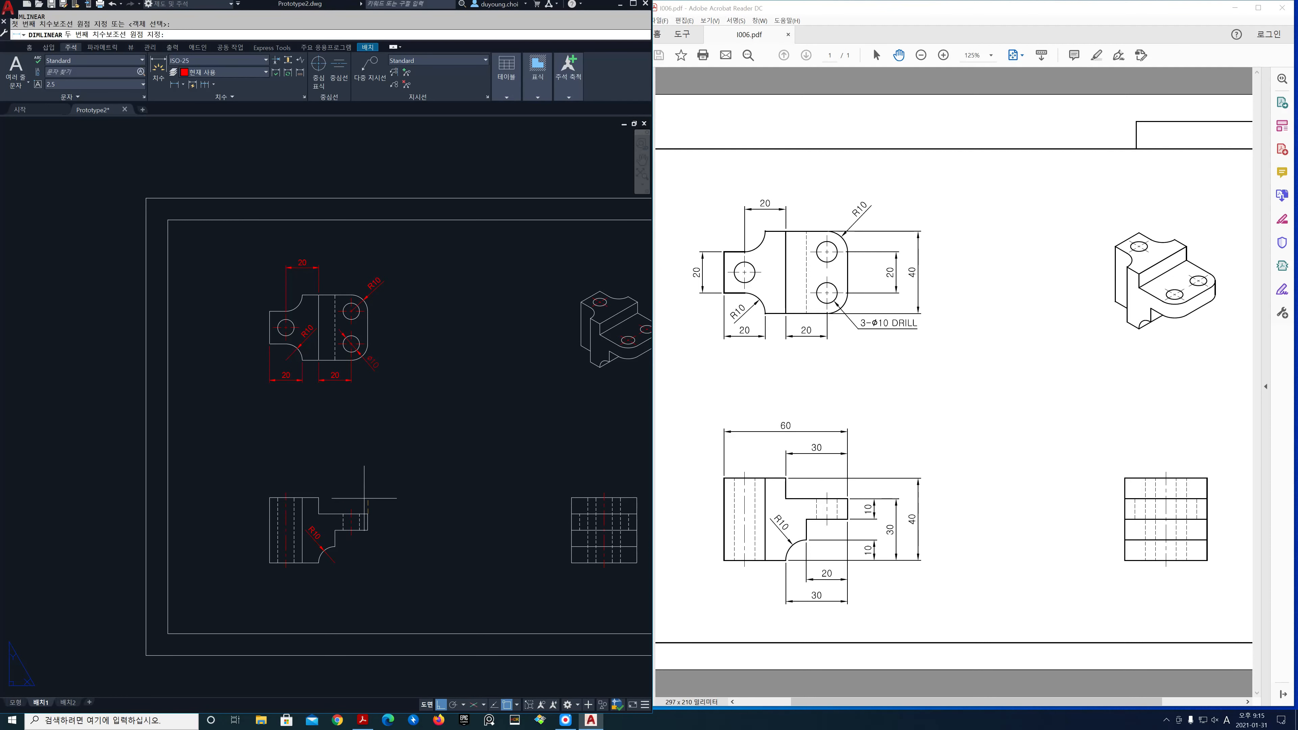
click(318, 497)
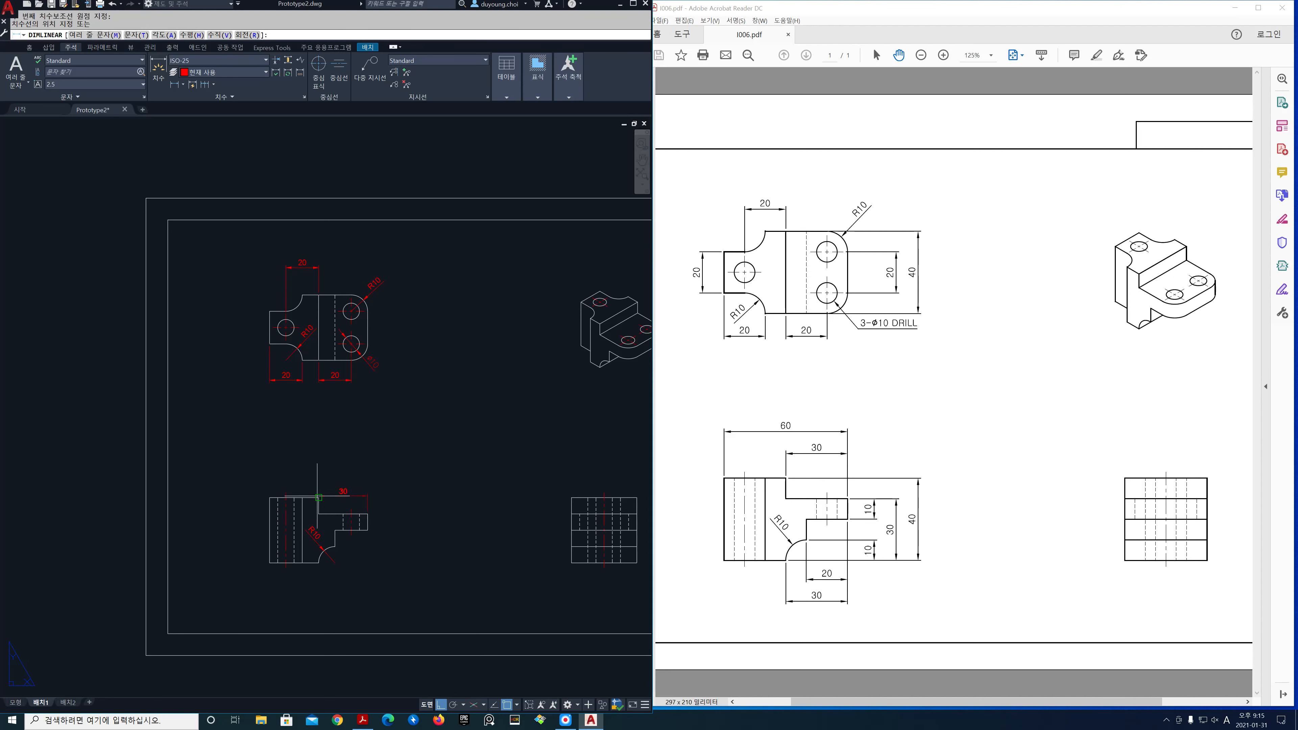
click(321, 475)
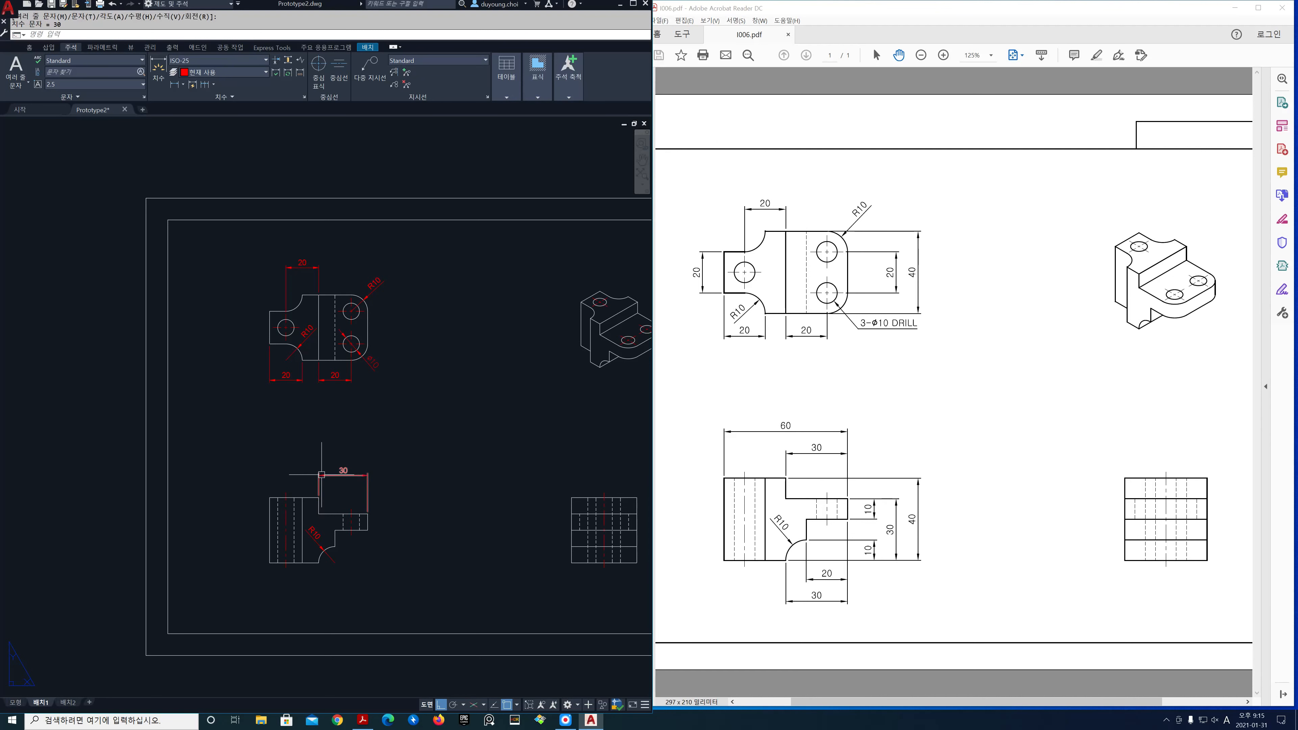
Step: Add a baseline dimension above the front view from the right end to the upper-left corner for the overall width
click(214, 85)
click(229, 122)
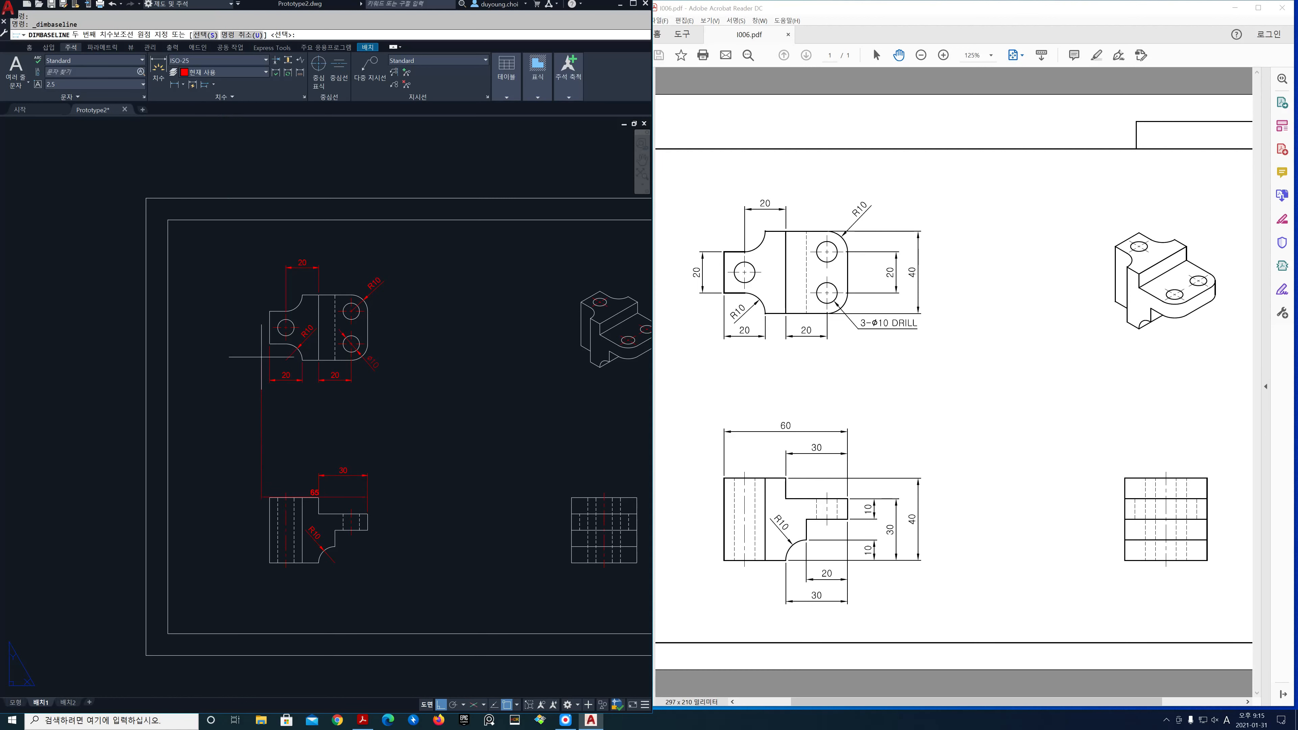
click(269, 496)
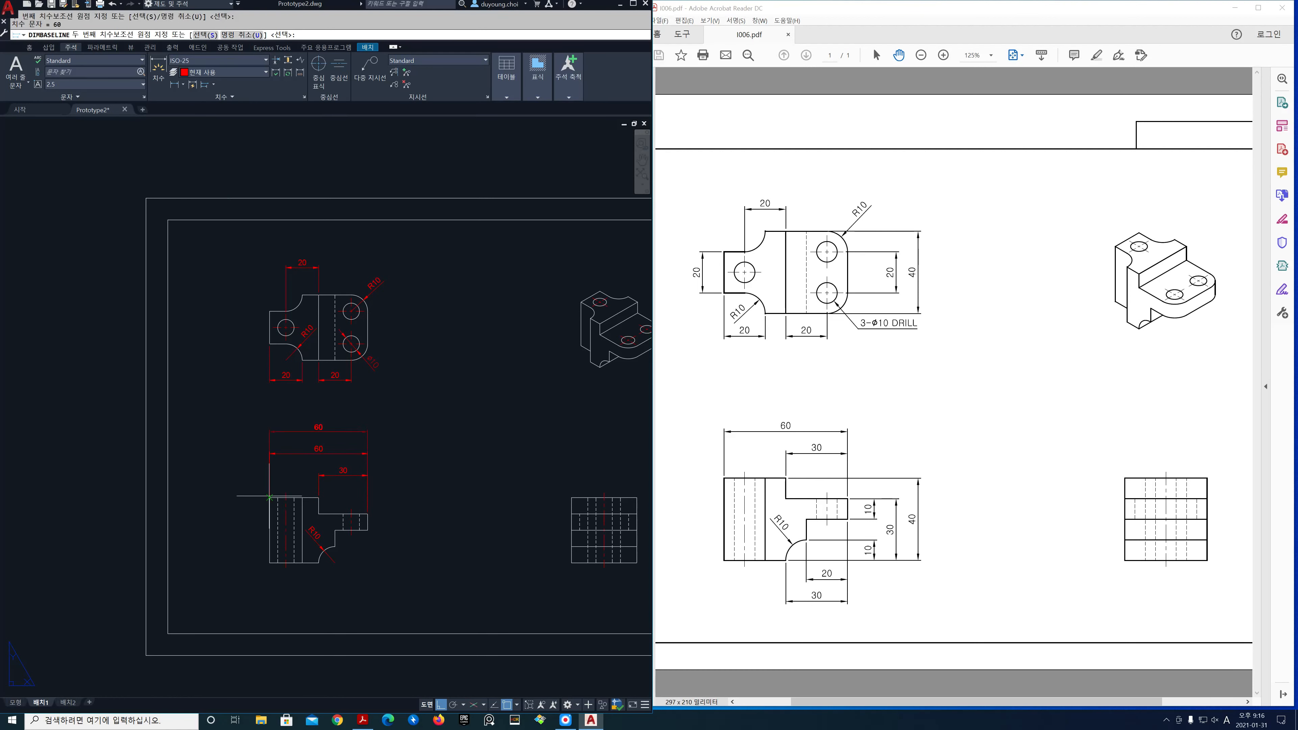
key(Return)
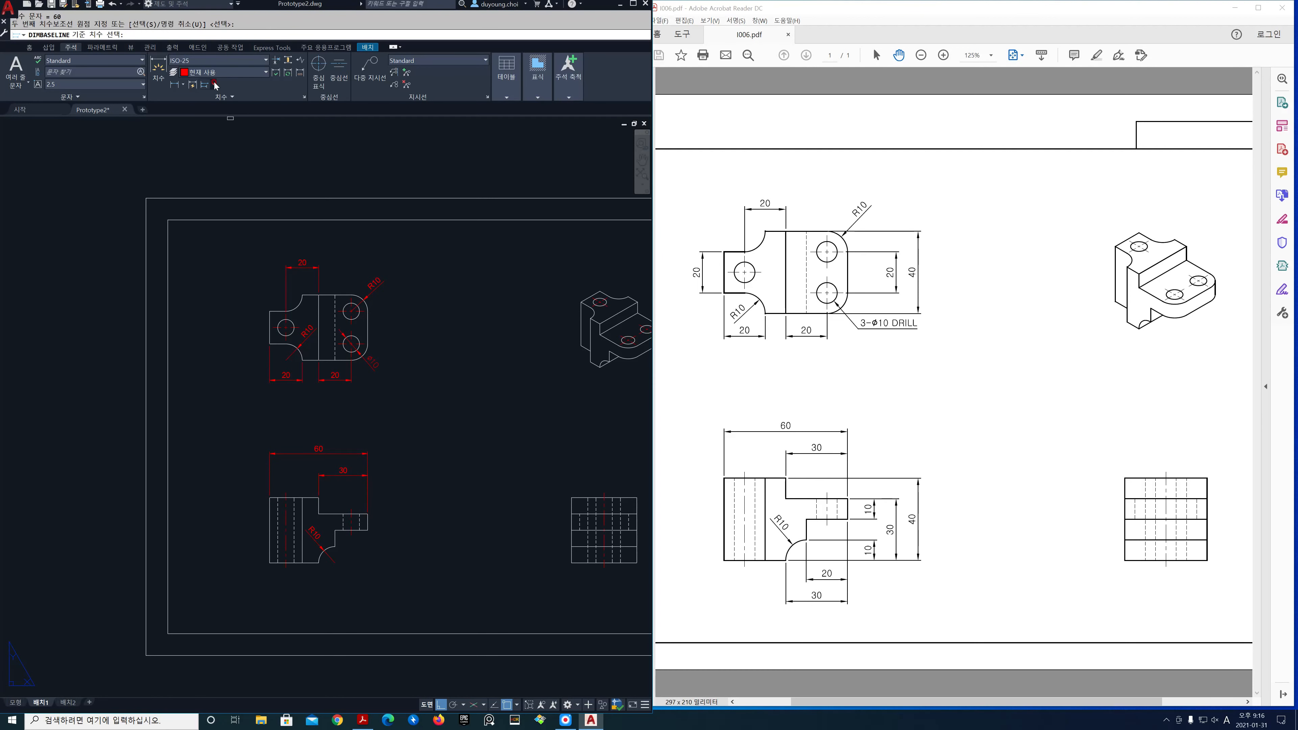
Step: Add a horizontal linear dimension below the front view from the flange's right end to the upper end of the concave arc
click(179, 86)
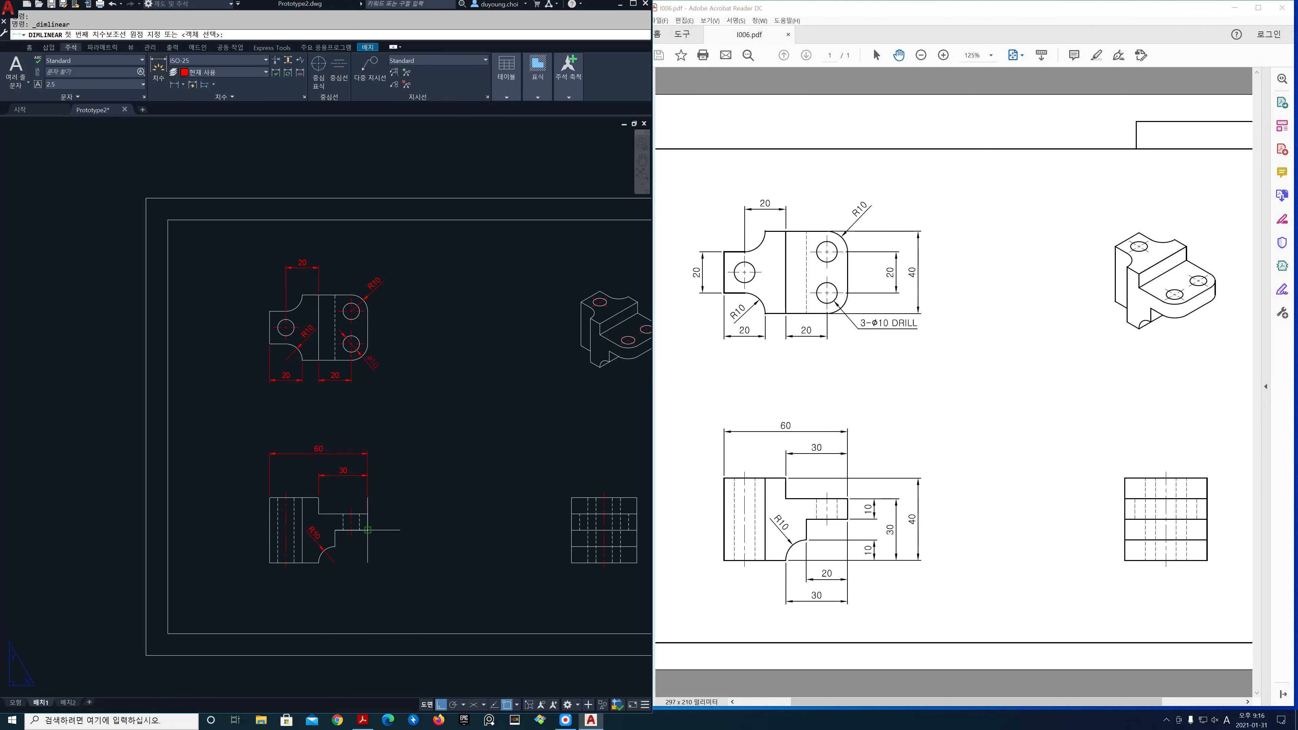
click(368, 529)
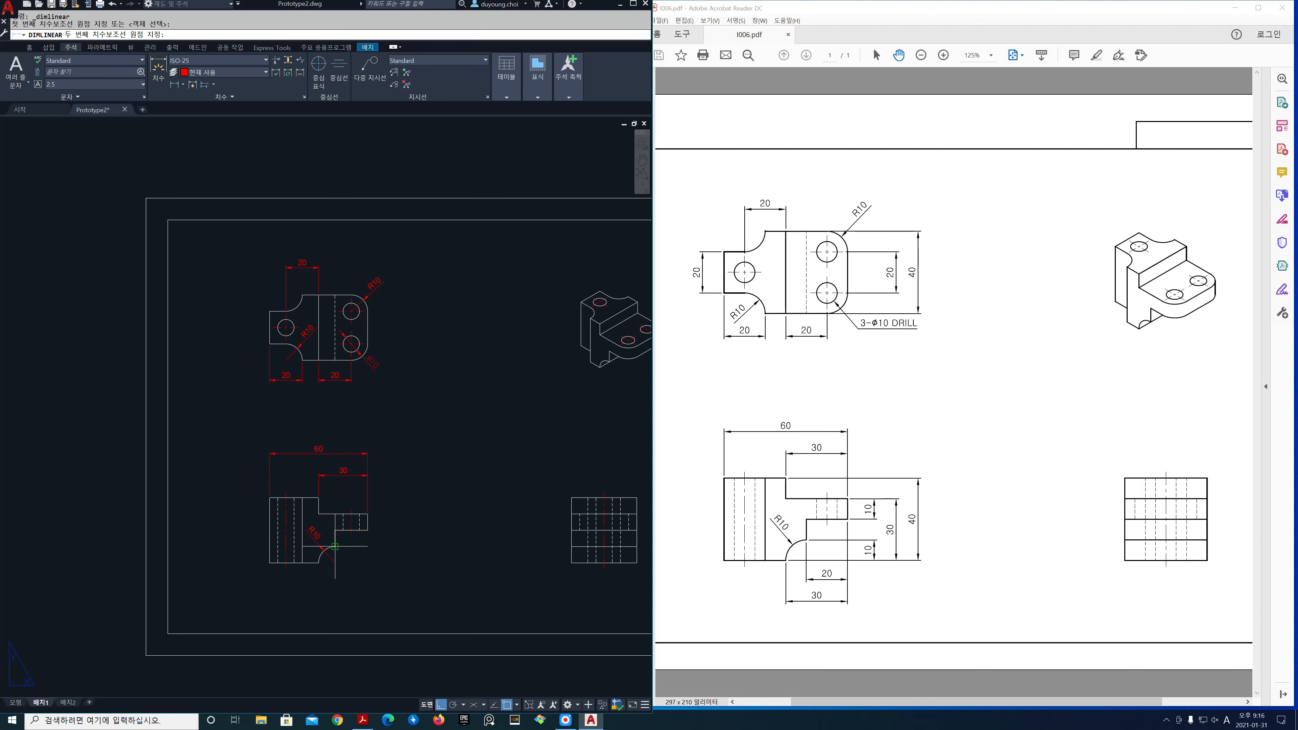
click(336, 548)
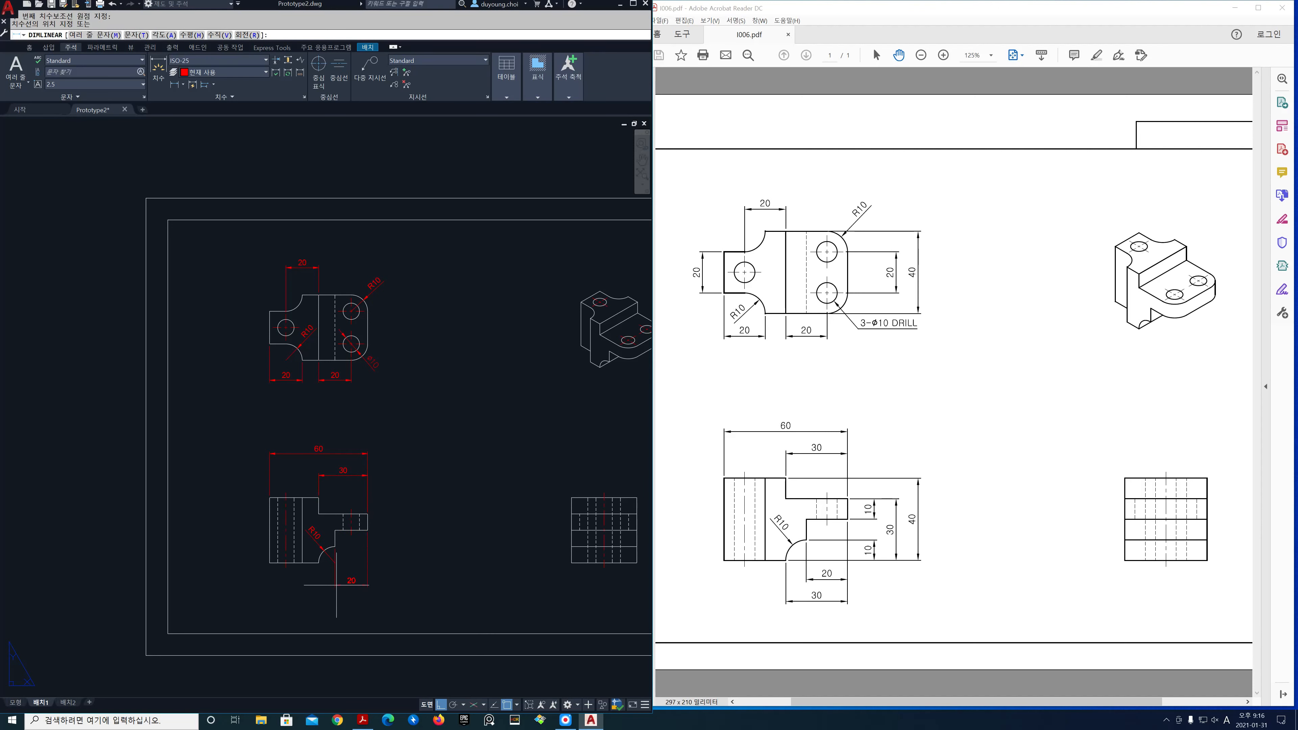
click(336, 583)
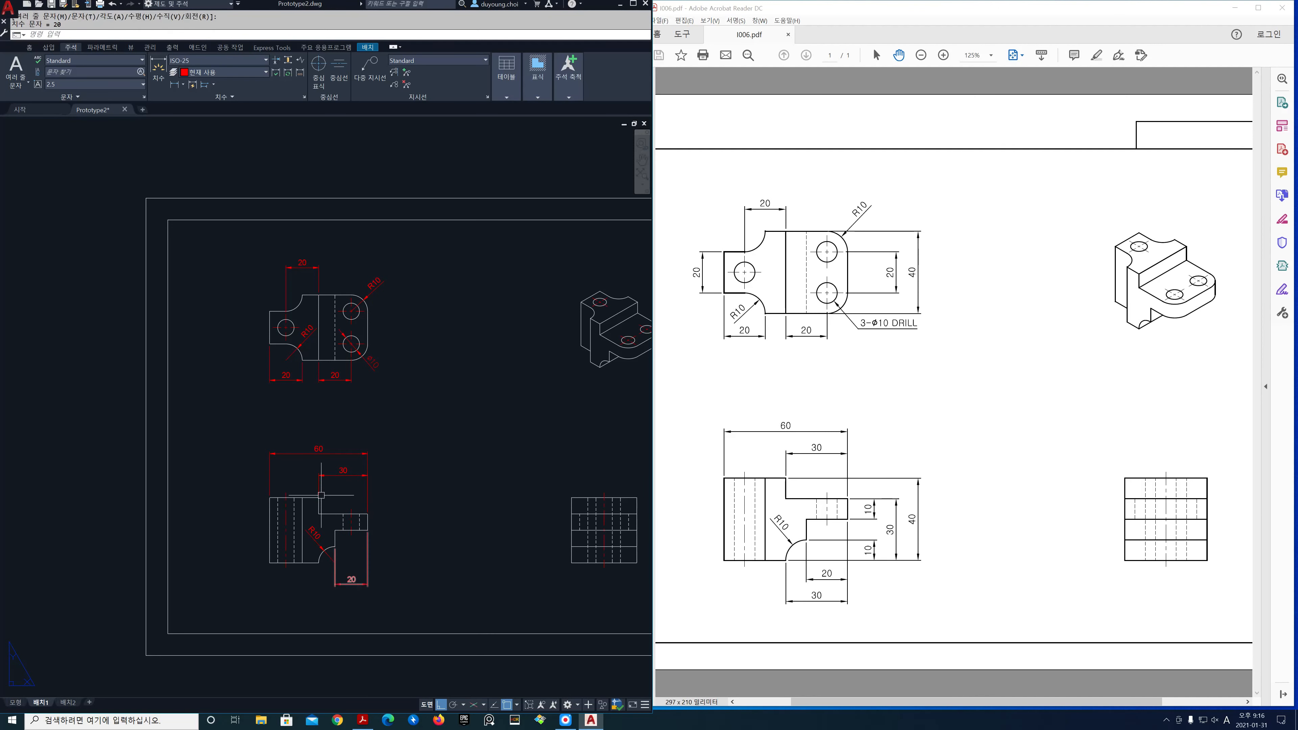
Step: Try to add a baseline dimension below the front view from the right end to the lower-left corner
click(204, 86)
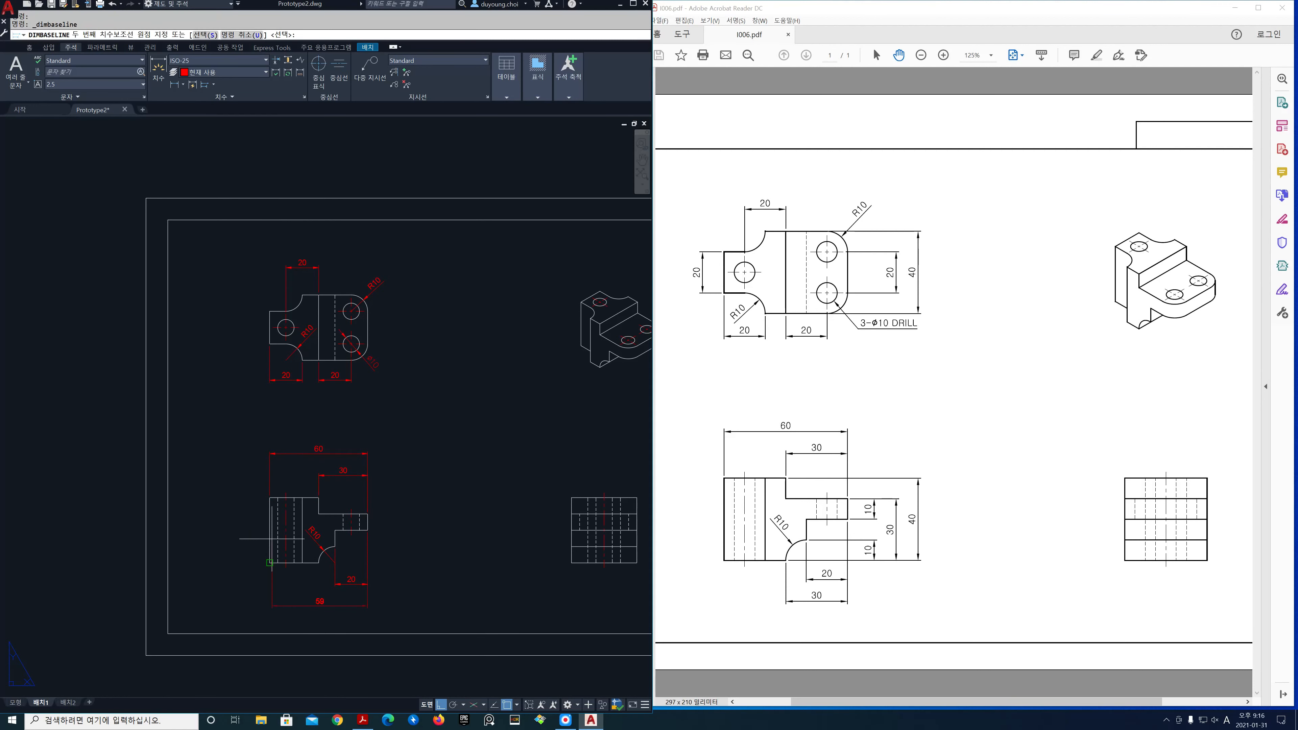
click(367, 531)
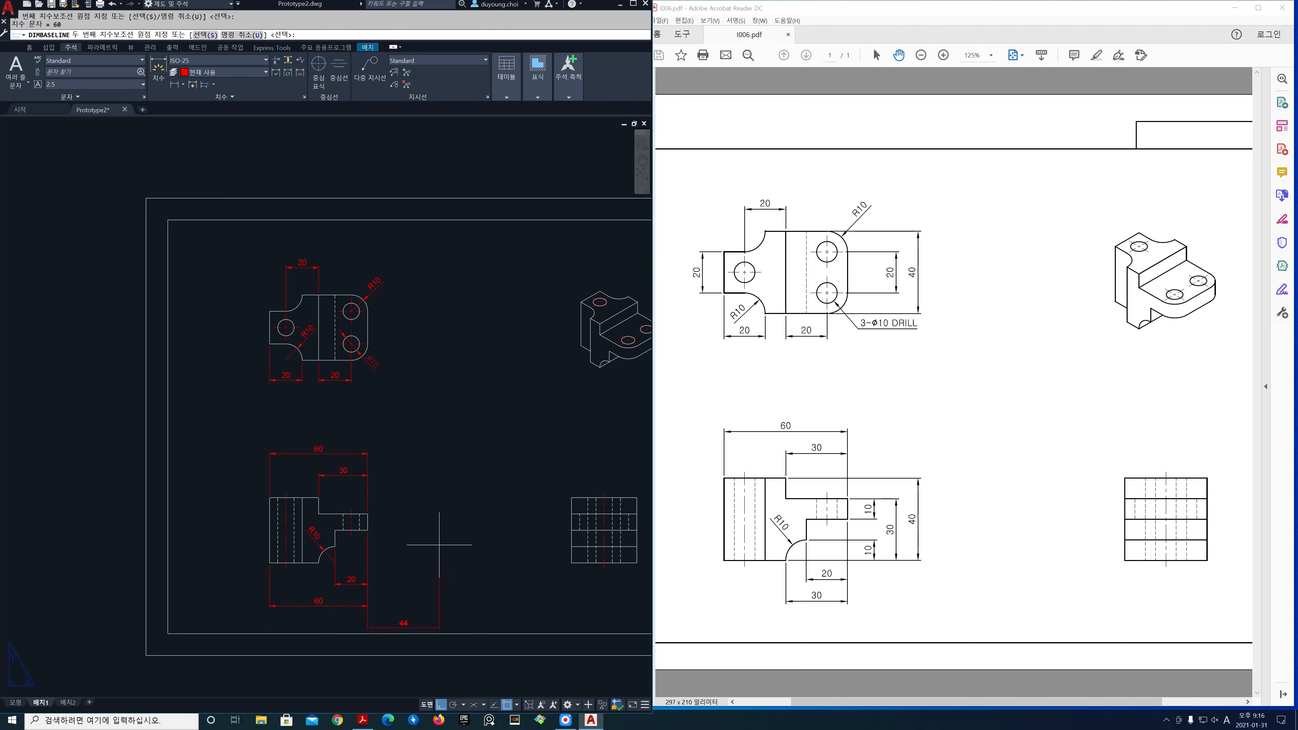
key(Escape)
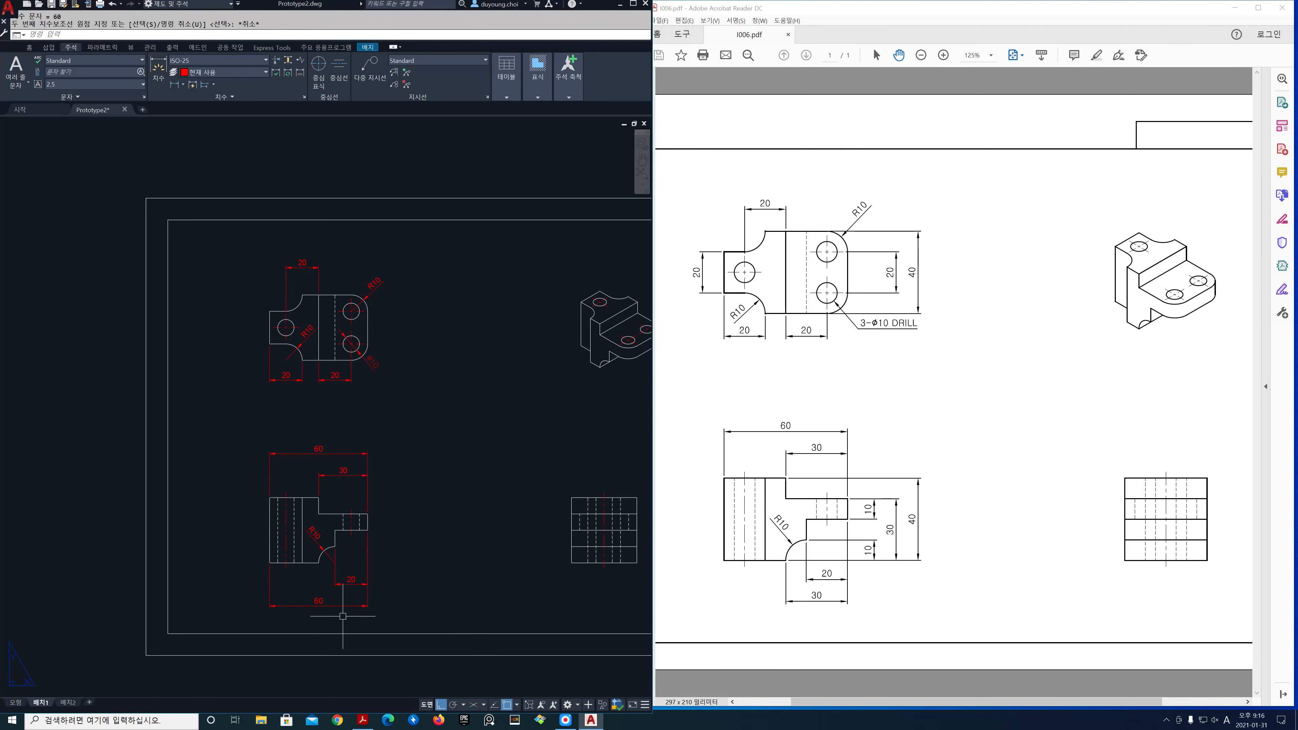
Step: Add a baseline dimension below the front view from the flange's right end to the arc's lower end
click(205, 85)
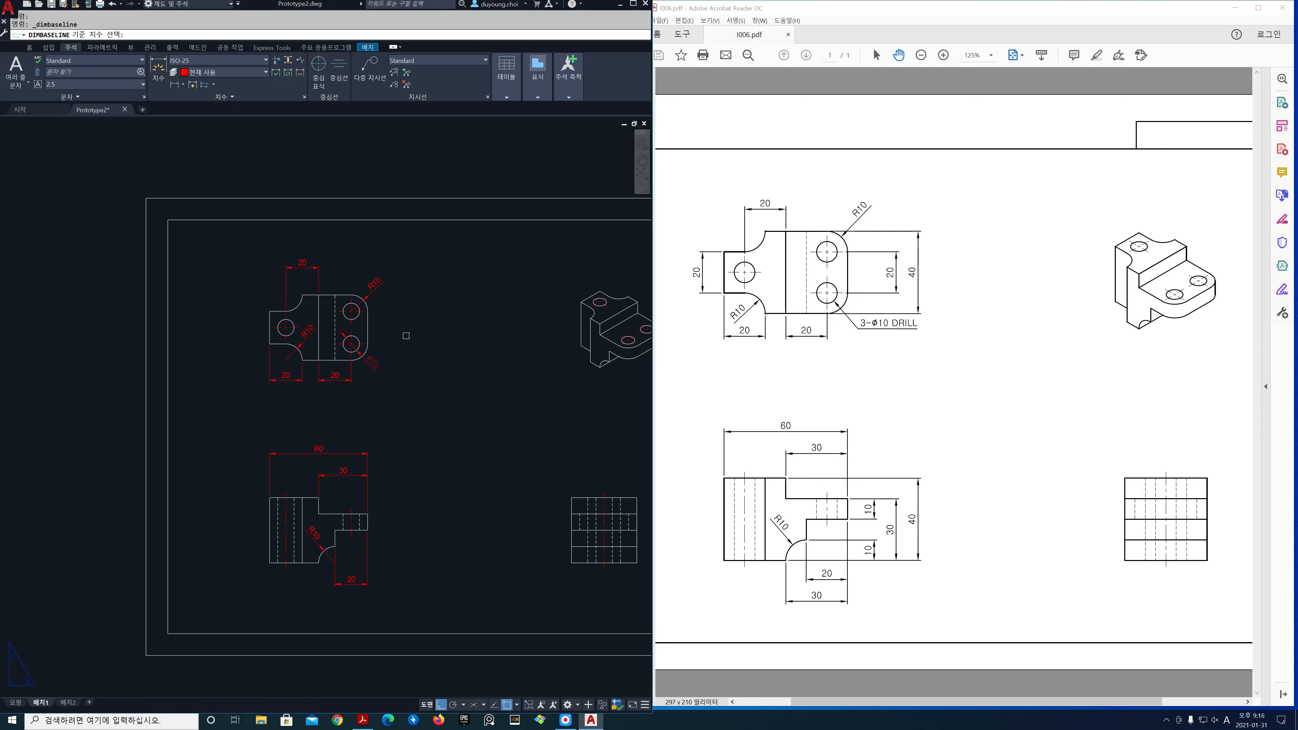
click(365, 561)
click(368, 563)
key(Return)
key(Return)
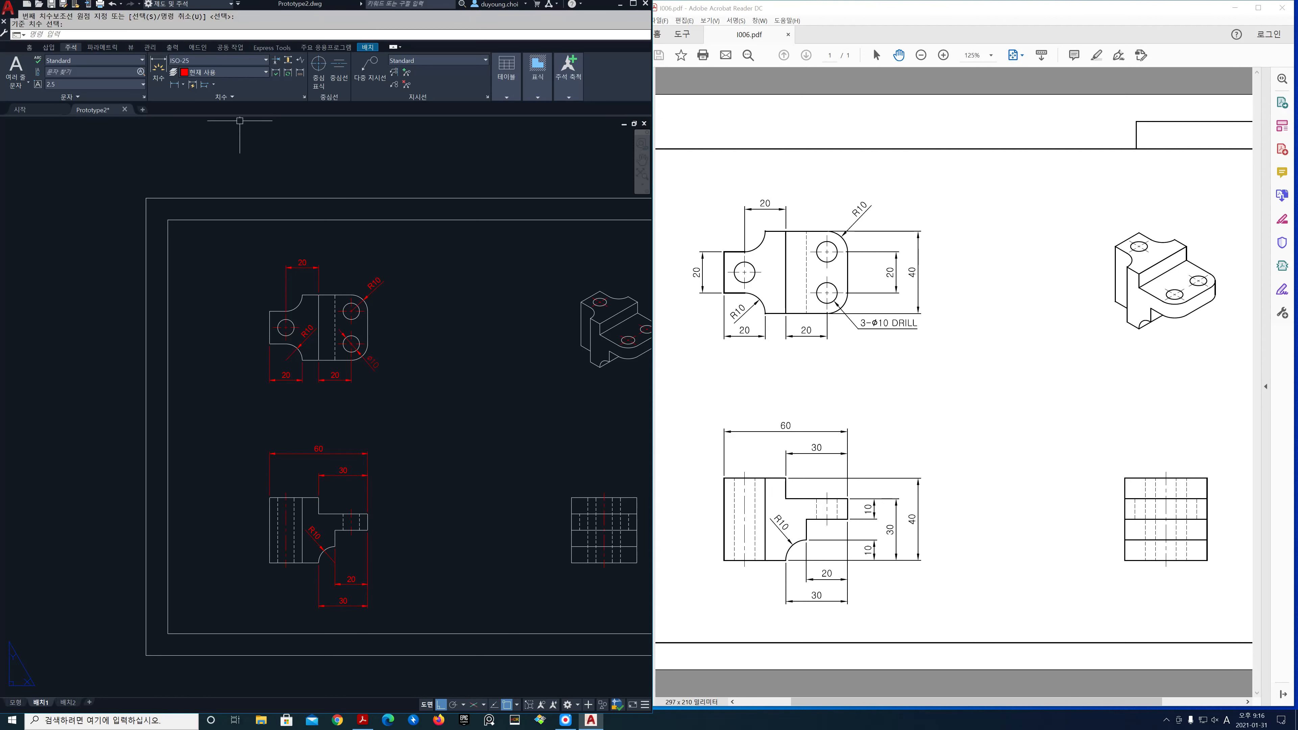
Step: Add a vertical linear dimension to the right of the front view between the bottom edge and the arc's upper end
click(176, 84)
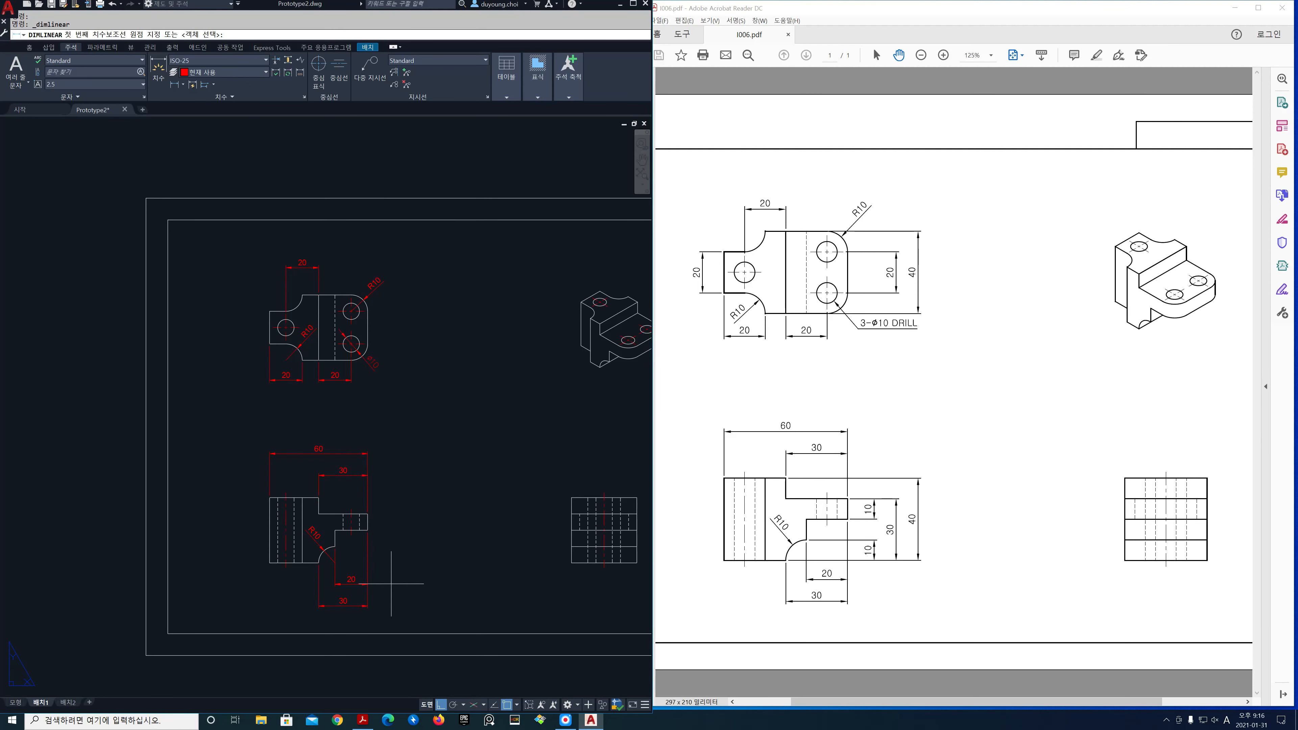
click(334, 545)
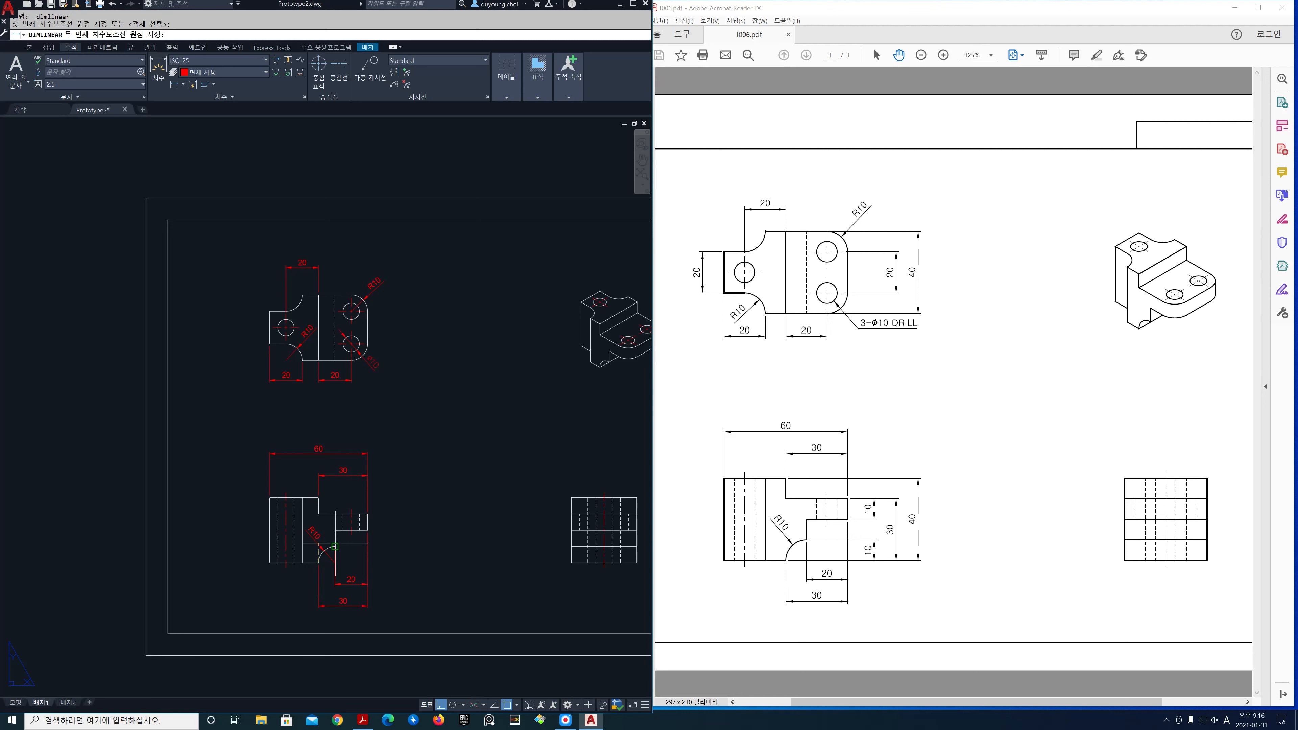
click(335, 529)
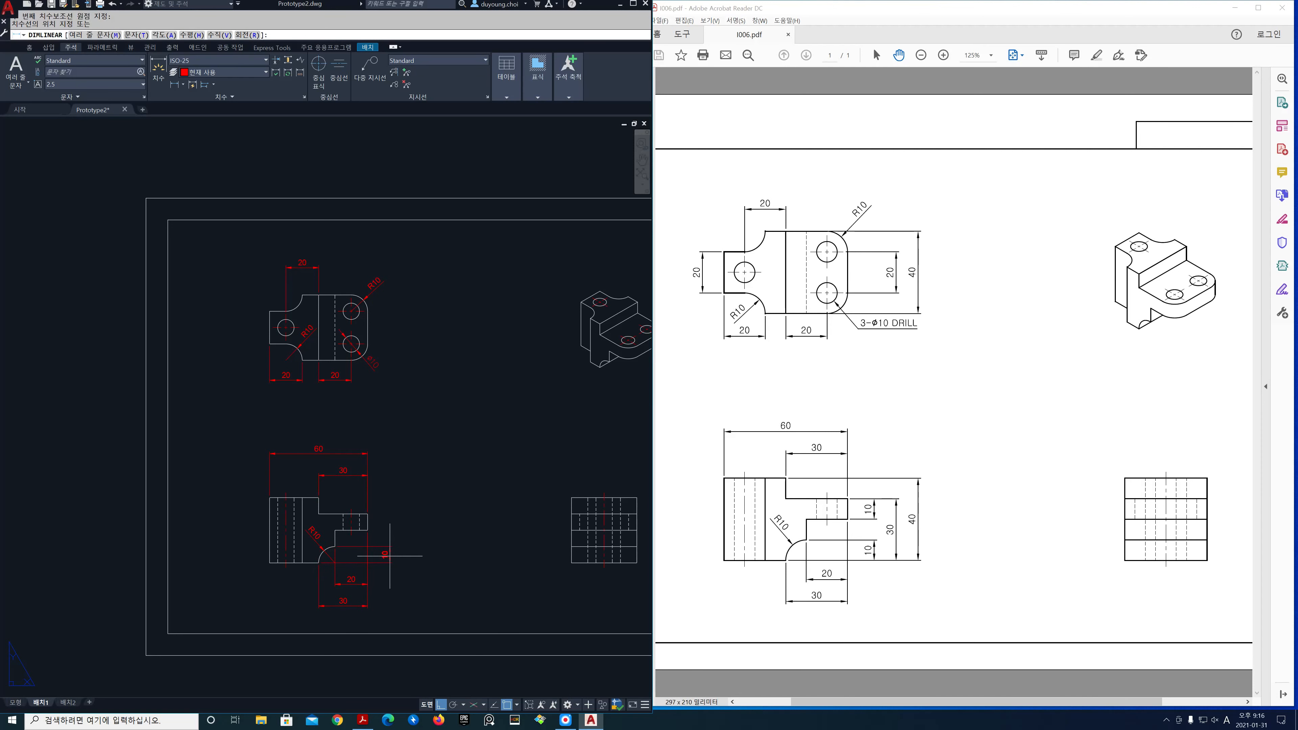
click(389, 556)
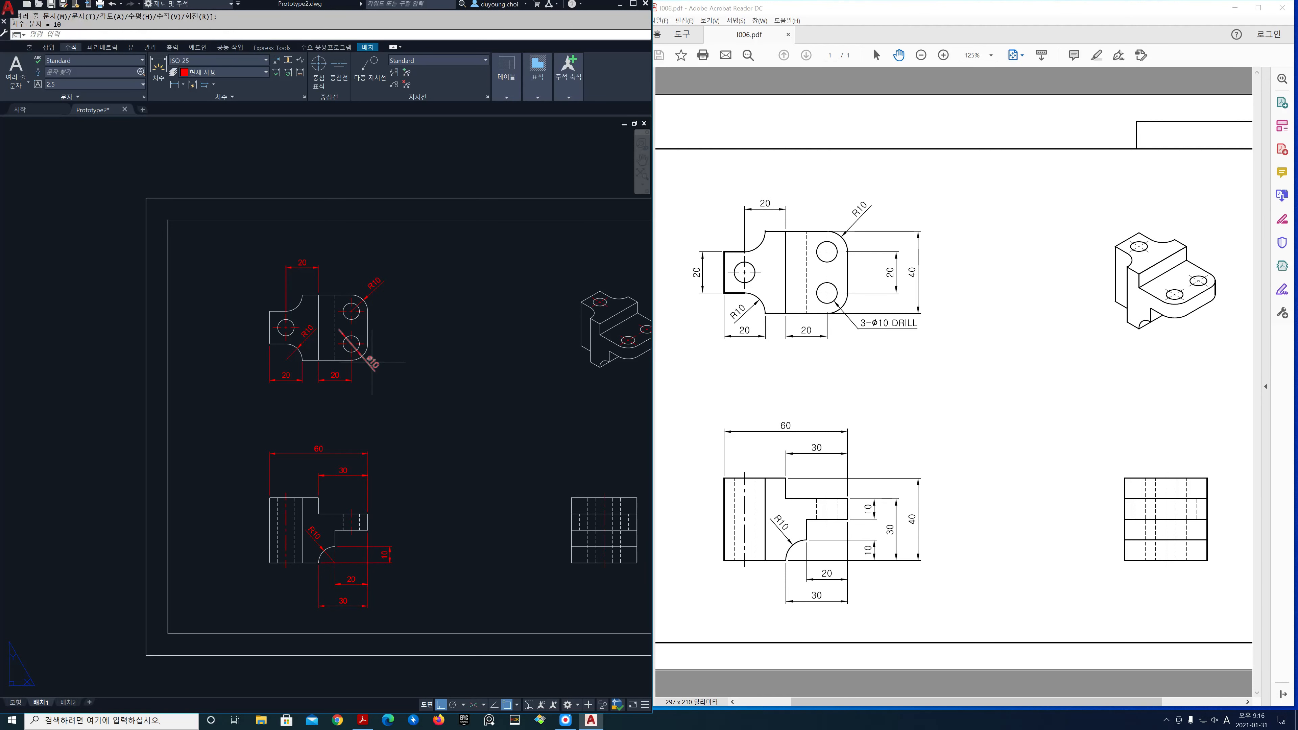
Step: Add a vertical linear dimension for the front view's flange thickness, aligned with the arc height dimension
click(181, 86)
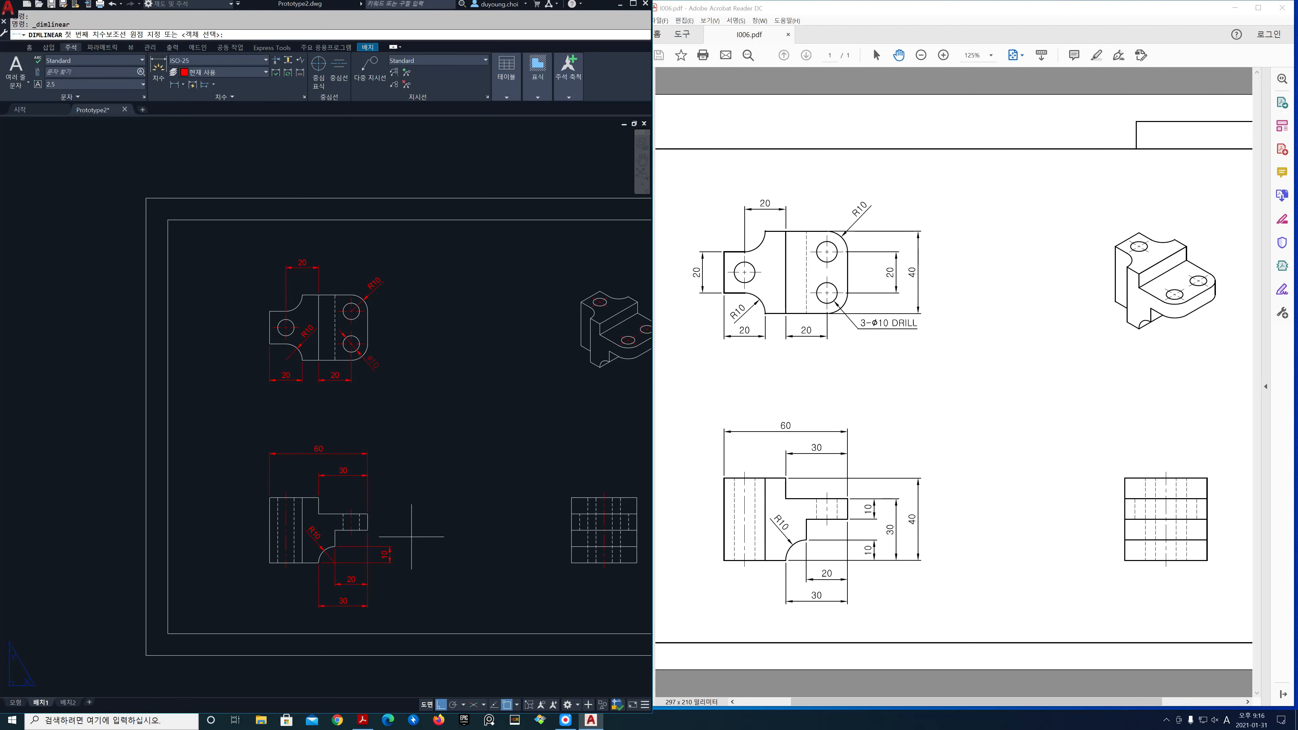
click(367, 530)
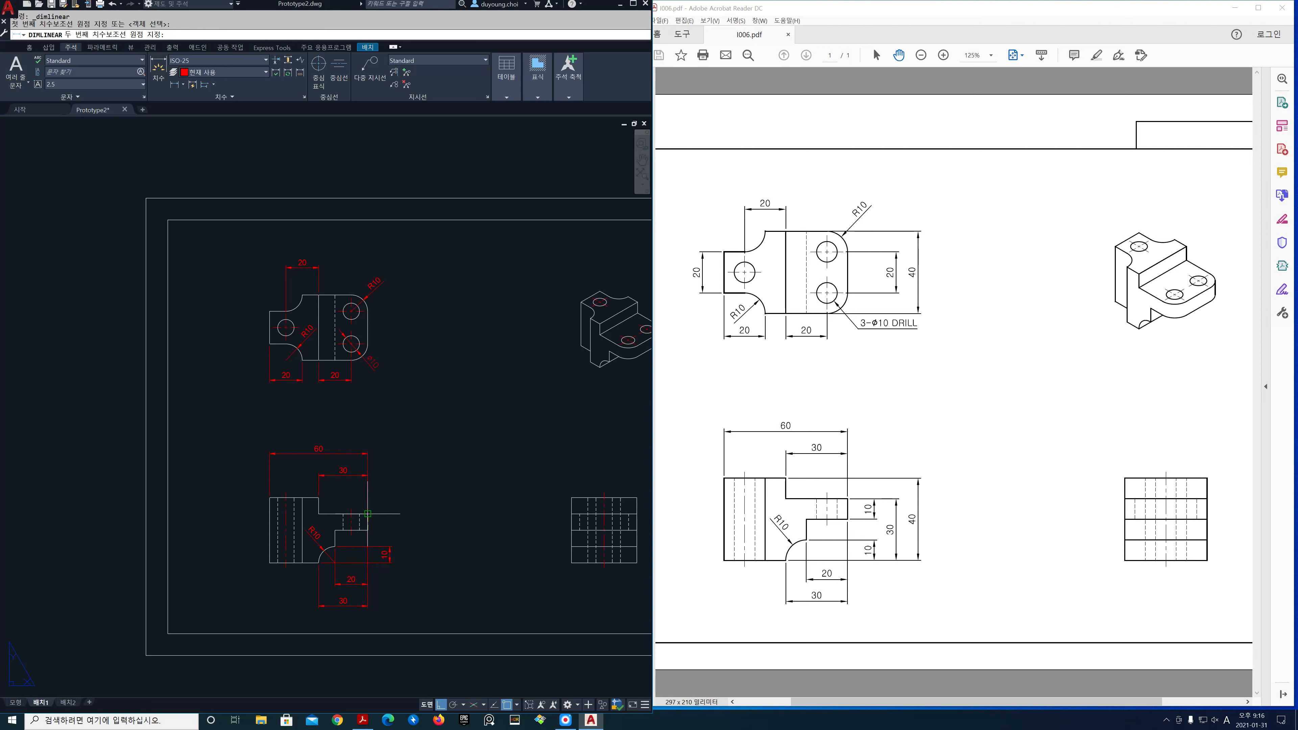
click(367, 514)
click(388, 547)
Step: Add baseline dimensions from the front view's bottom edge to the flange top and to the part's top edge
scroll(388, 547, up, 3)
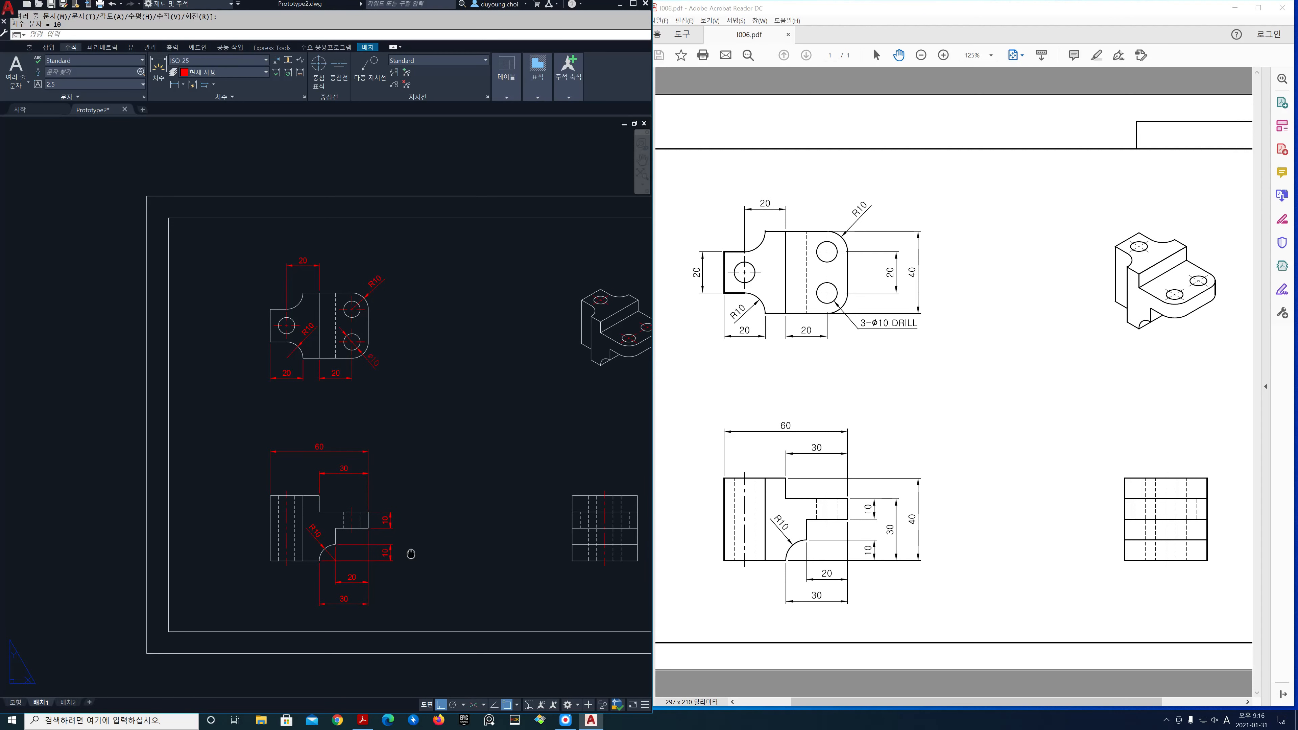
scroll(380, 497, up, 1)
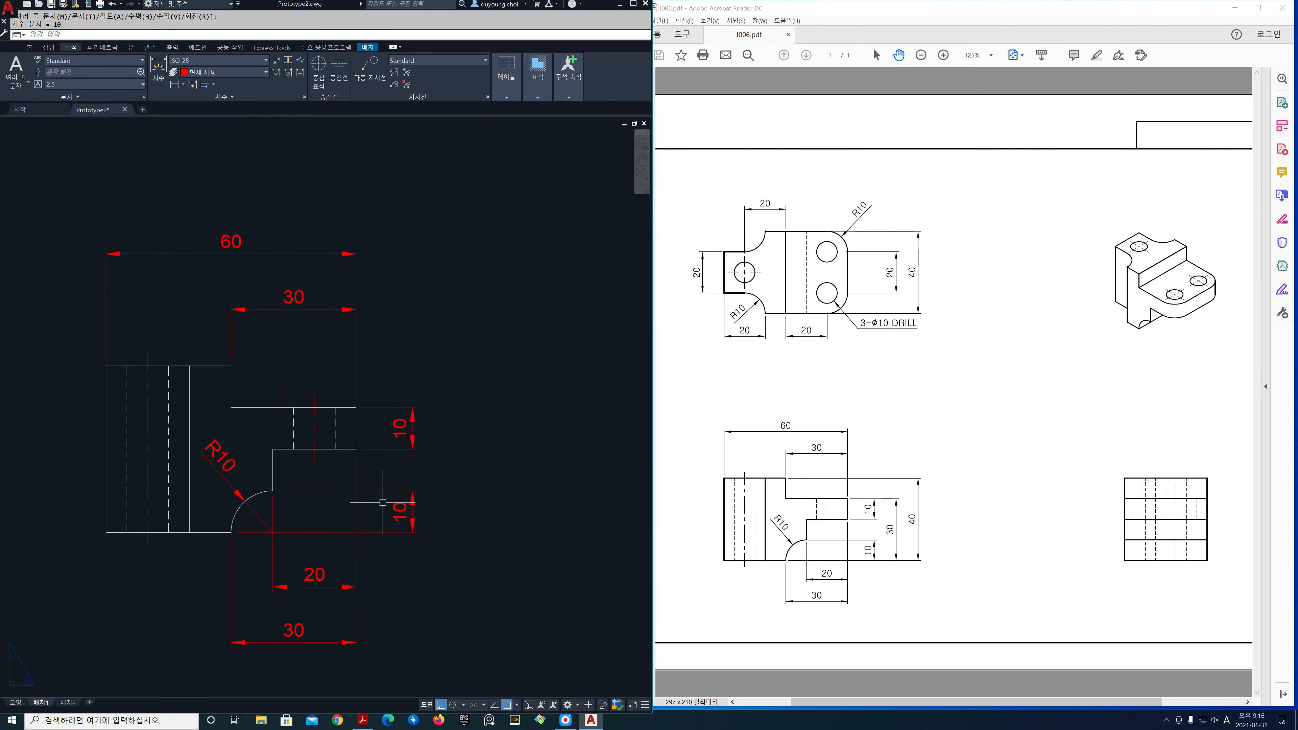
scroll(470, 519, up, 1)
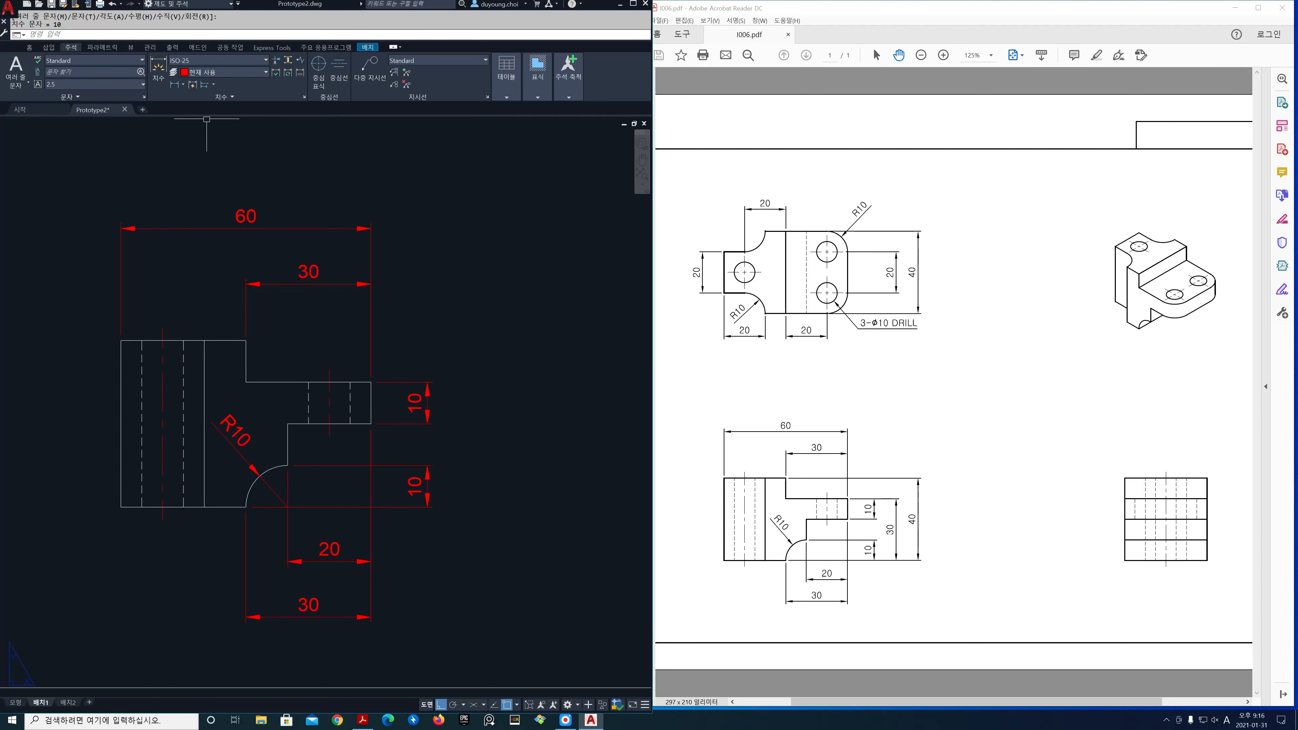
click(205, 84)
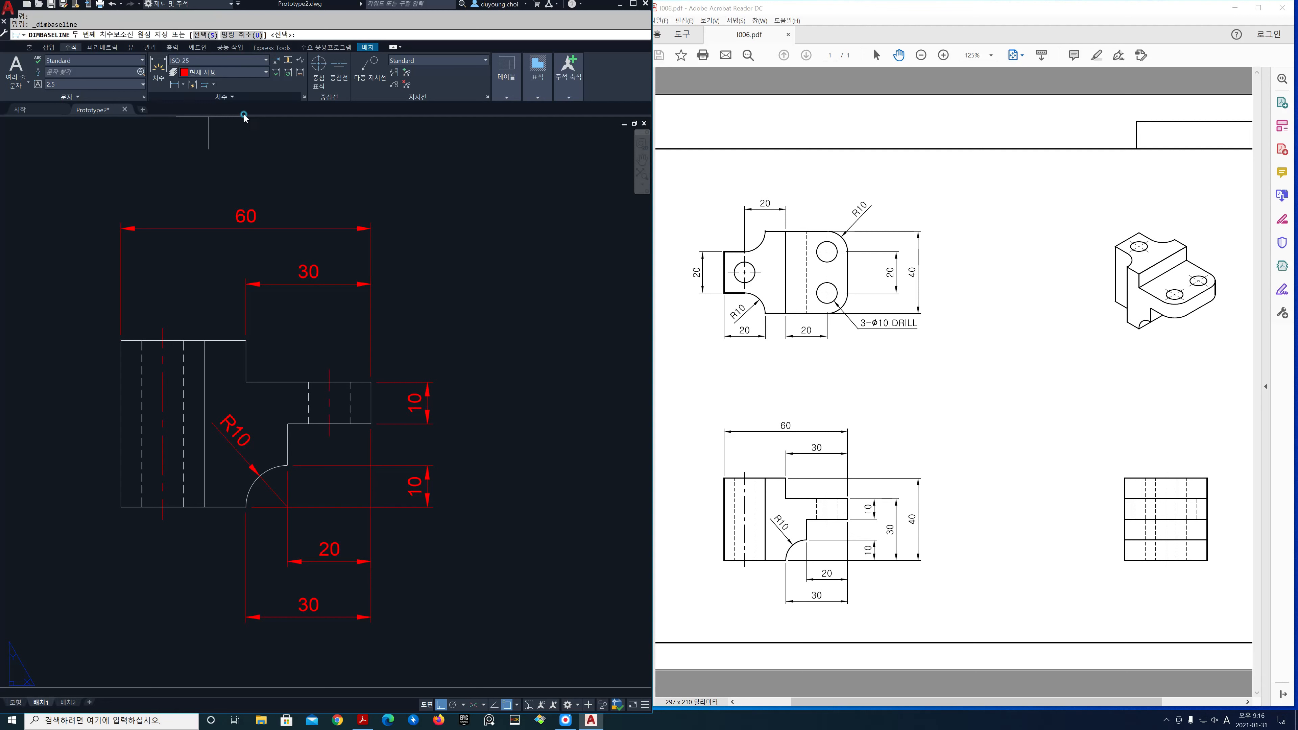
key(Return)
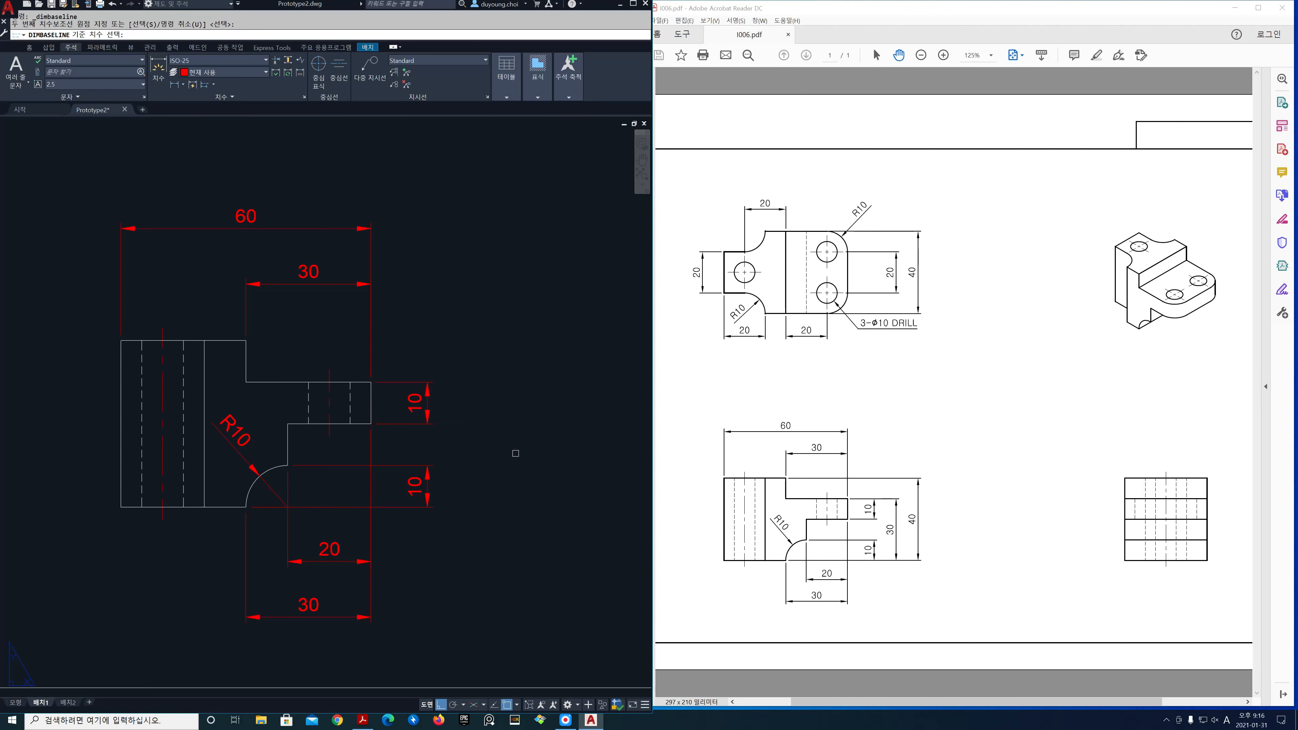
click(390, 508)
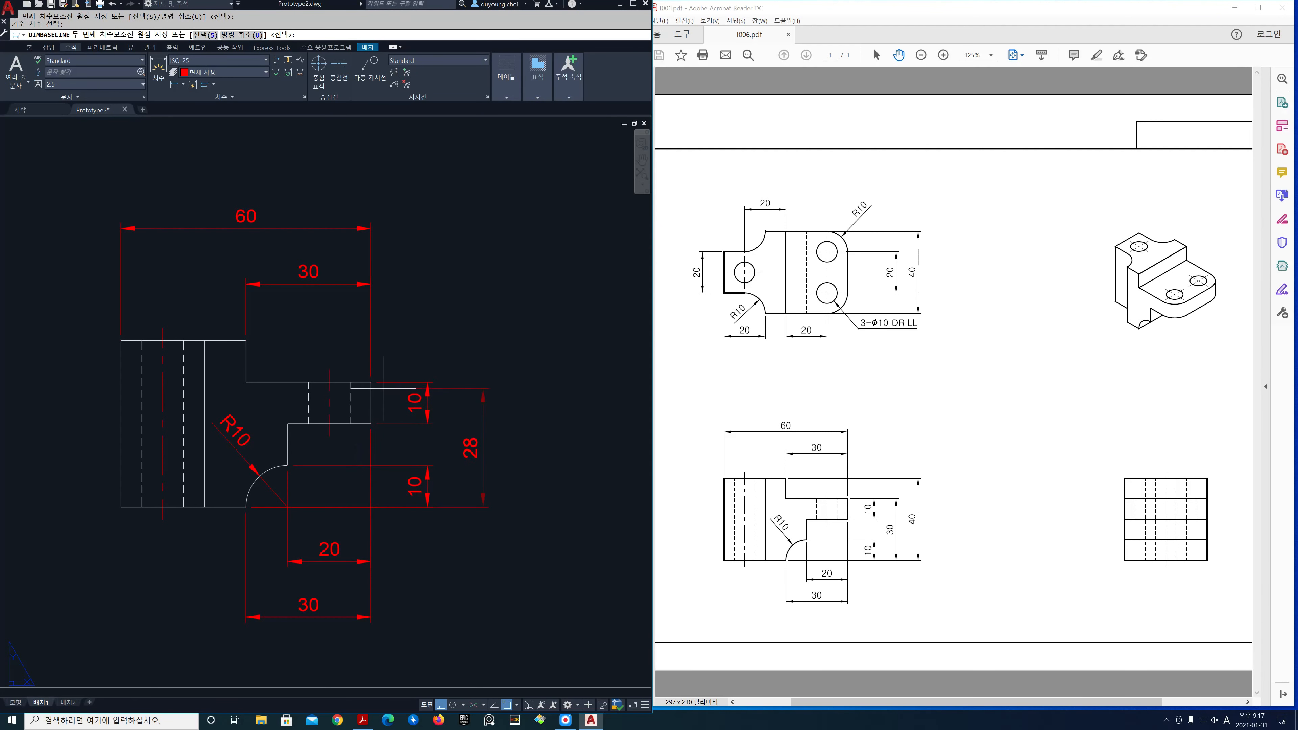
click(371, 382)
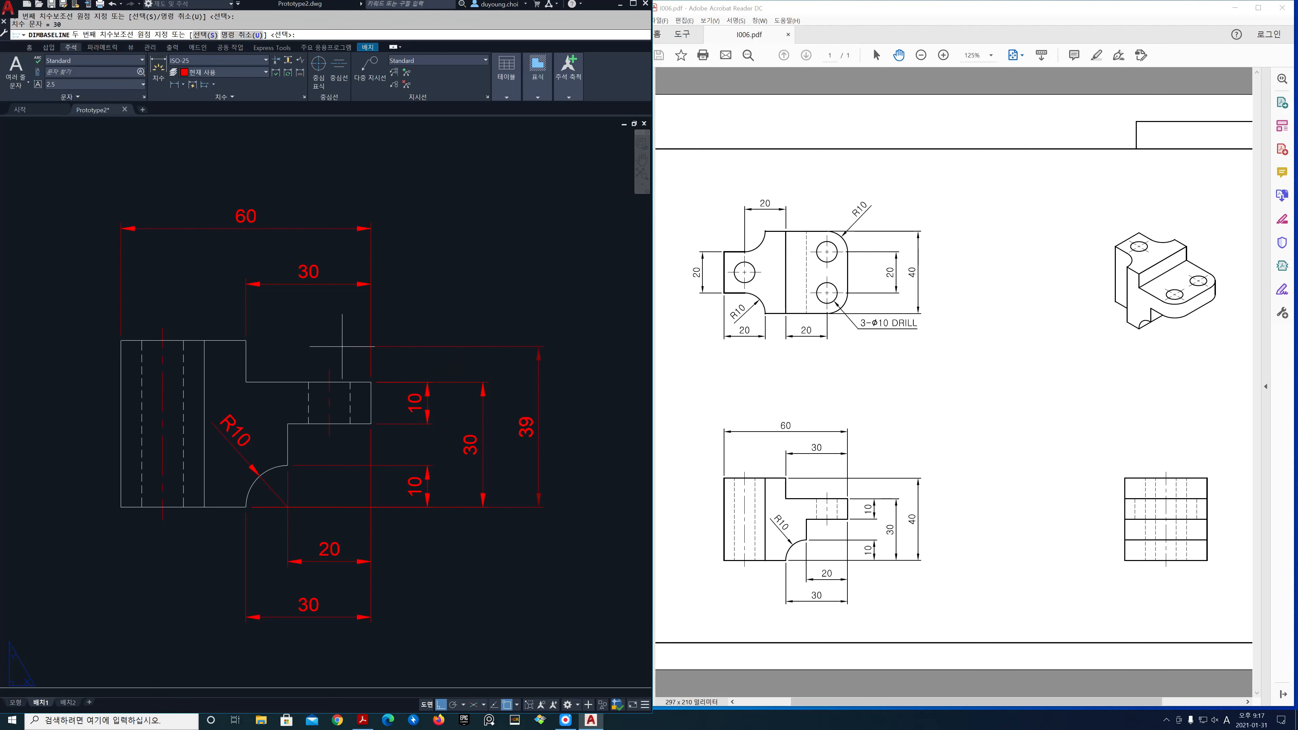
click(246, 341)
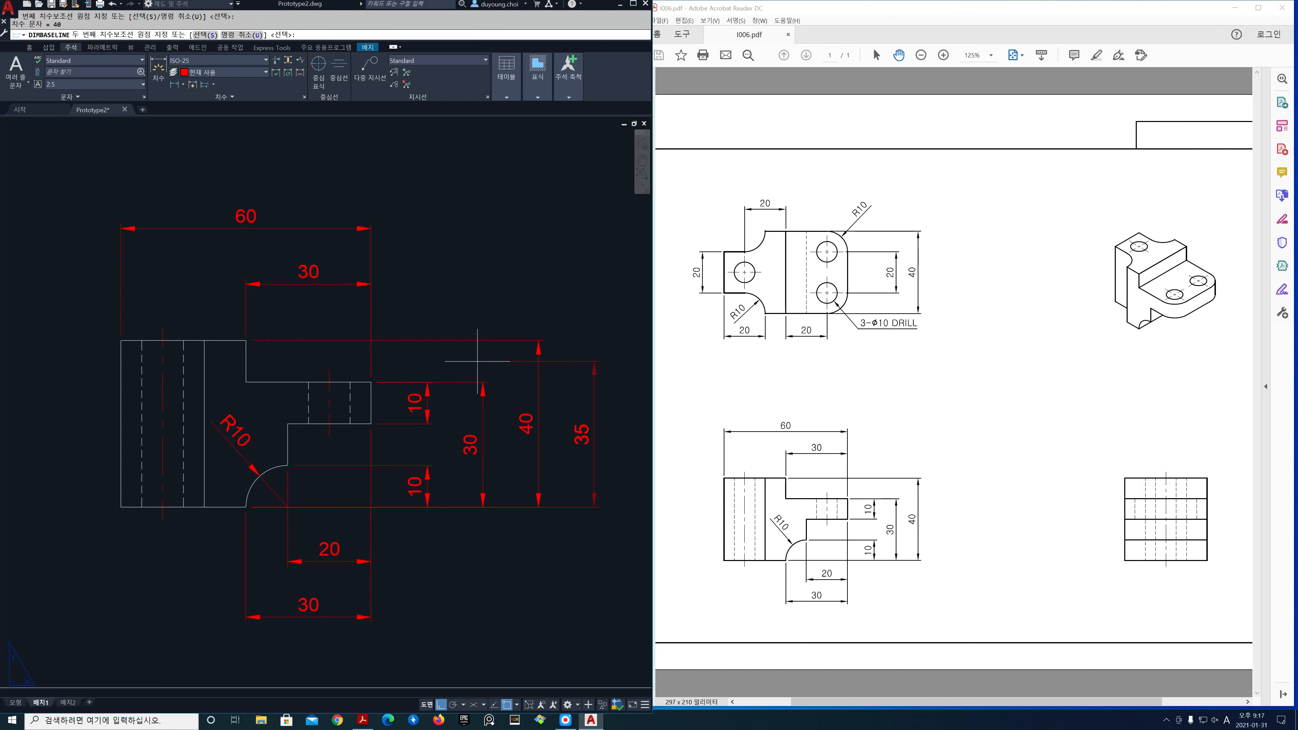
key(Return)
key(Return)
scroll(520, 315, down, 5)
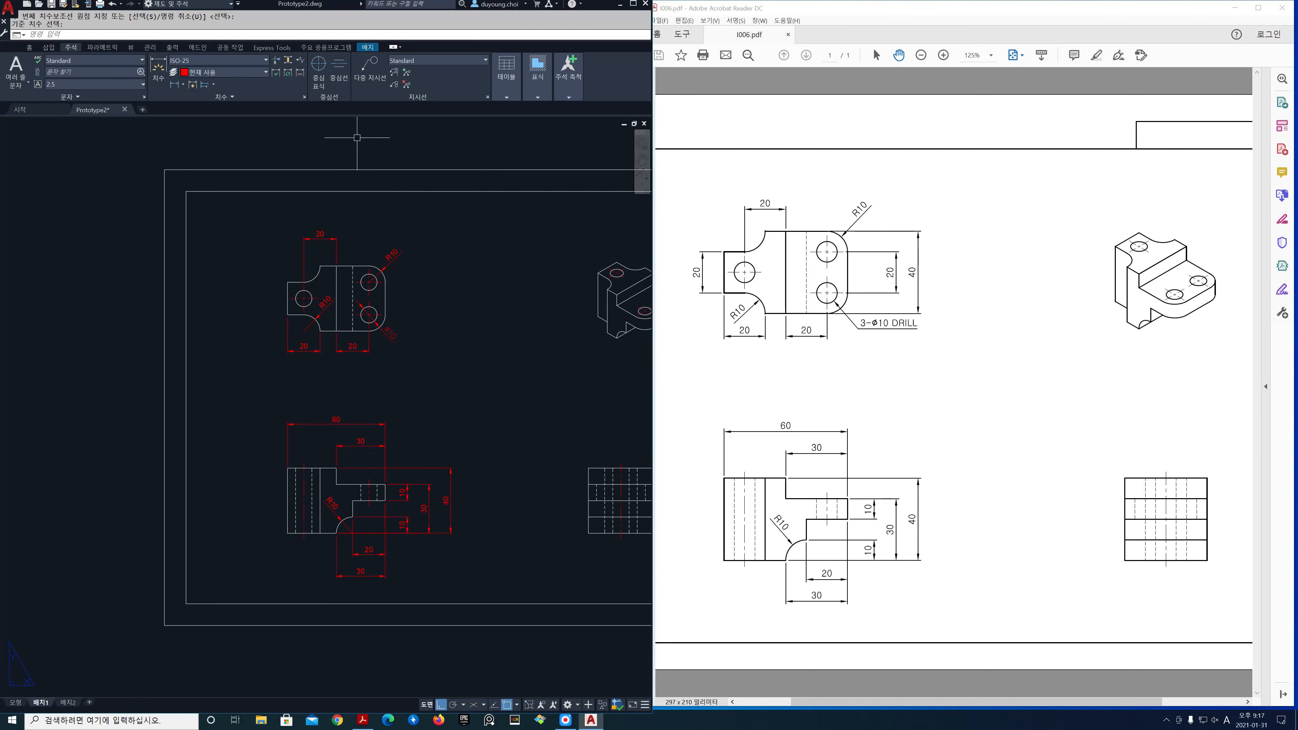
Step: Add a vertical linear dimension between the top view's two right-hand hole centers, aligned with the front view's flange height dimension
click(174, 86)
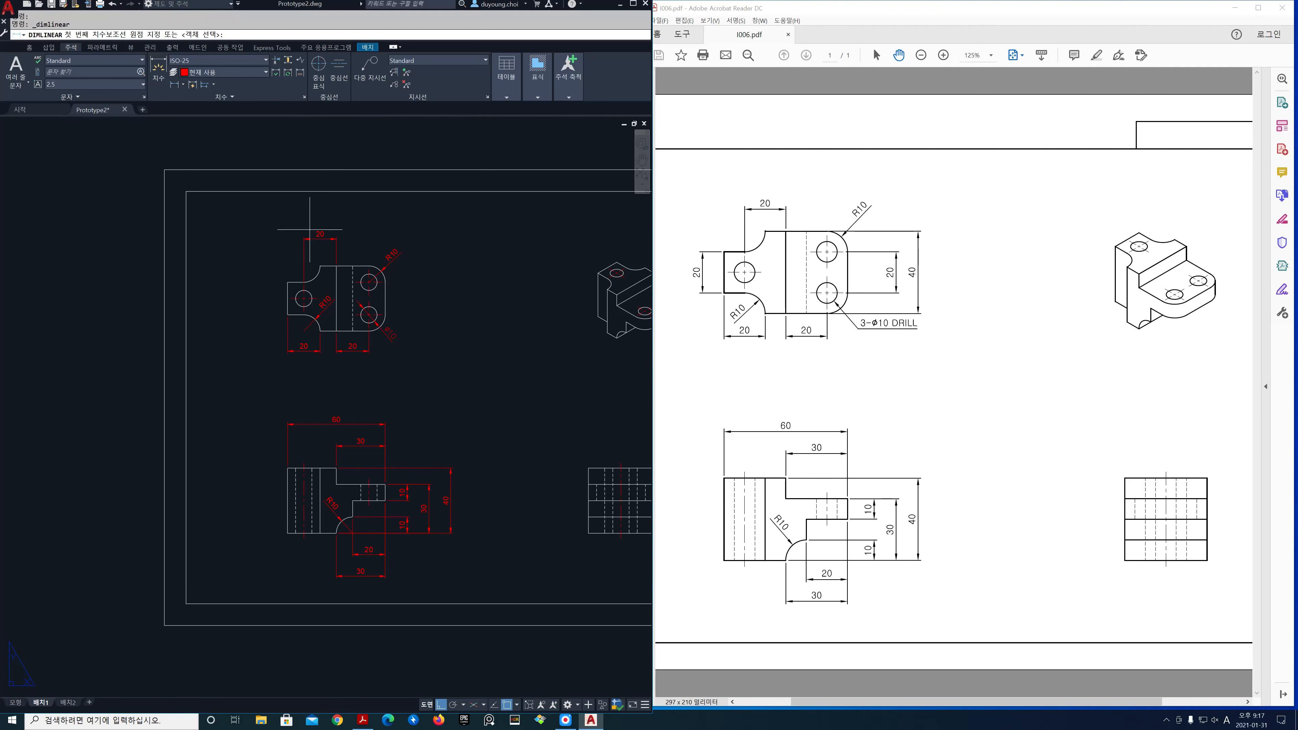
click(385, 315)
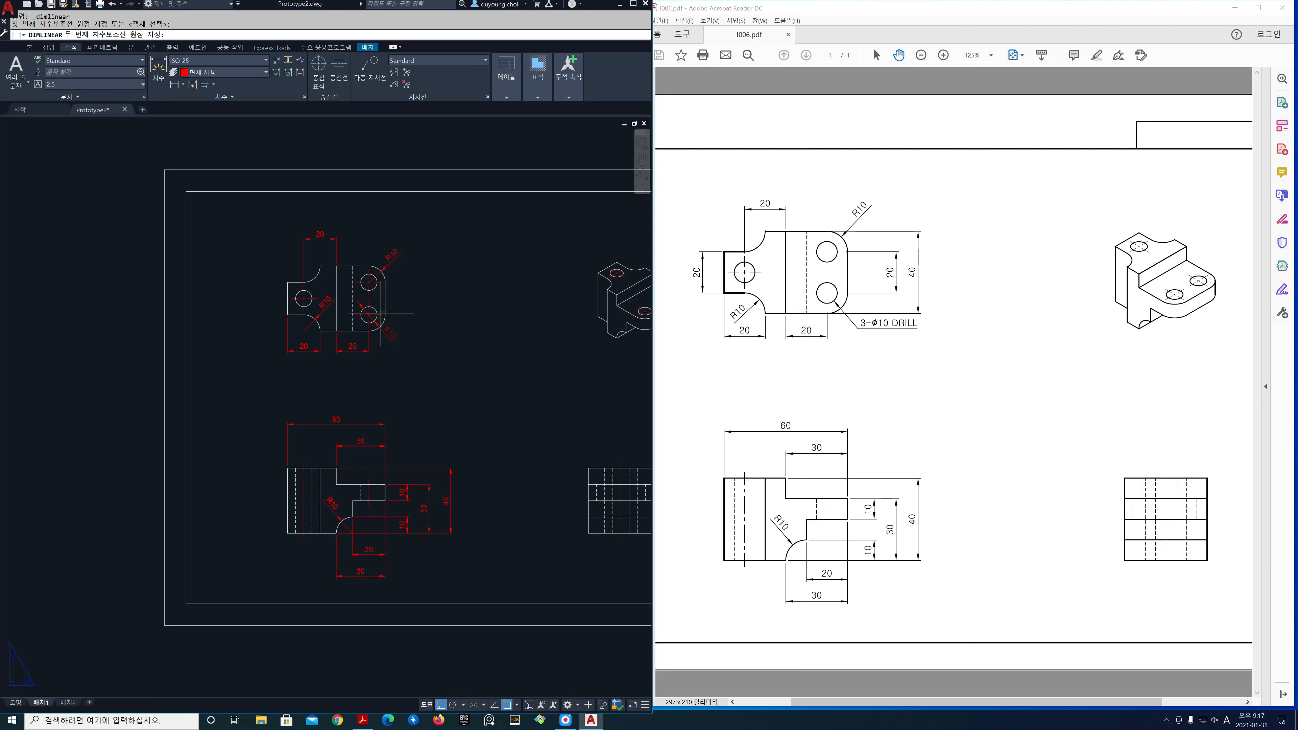
click(385, 282)
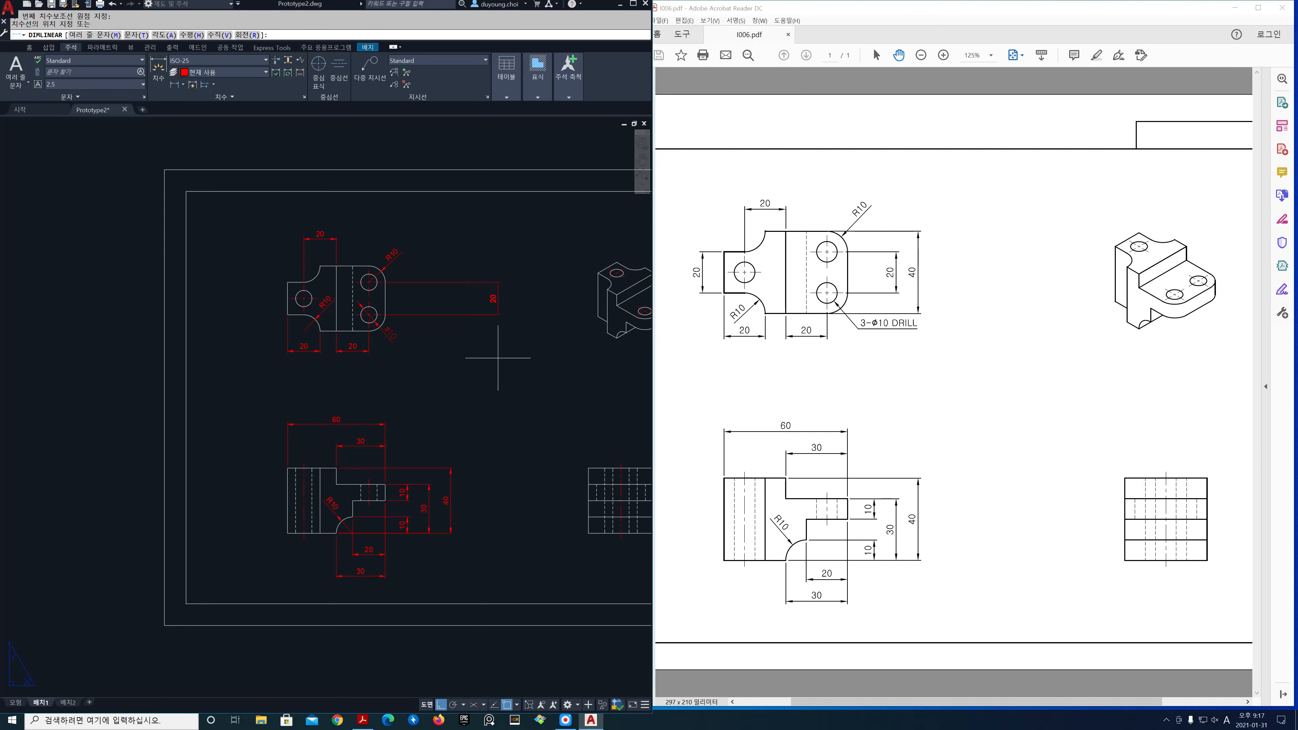
click(429, 484)
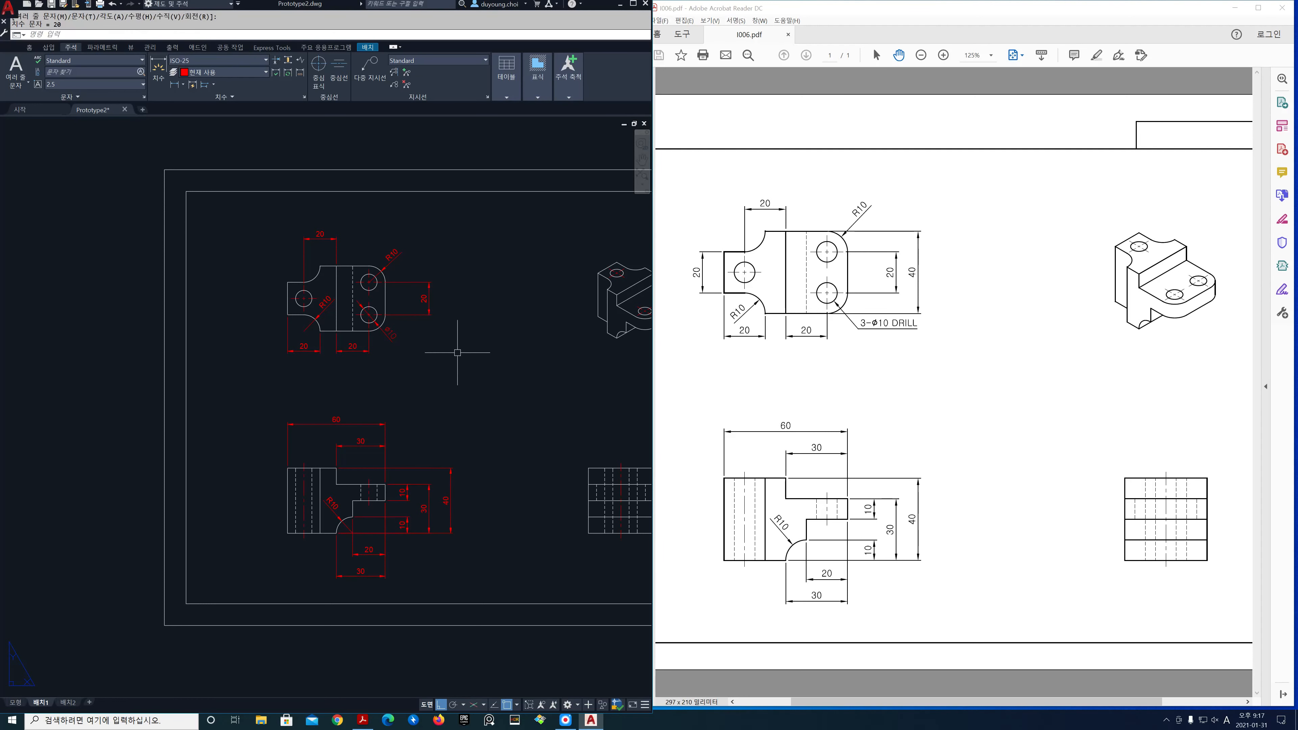
Step: Add a vertical linear dimension for the top view's overall depth, aligned with the front view's overall height dimension
click(176, 84)
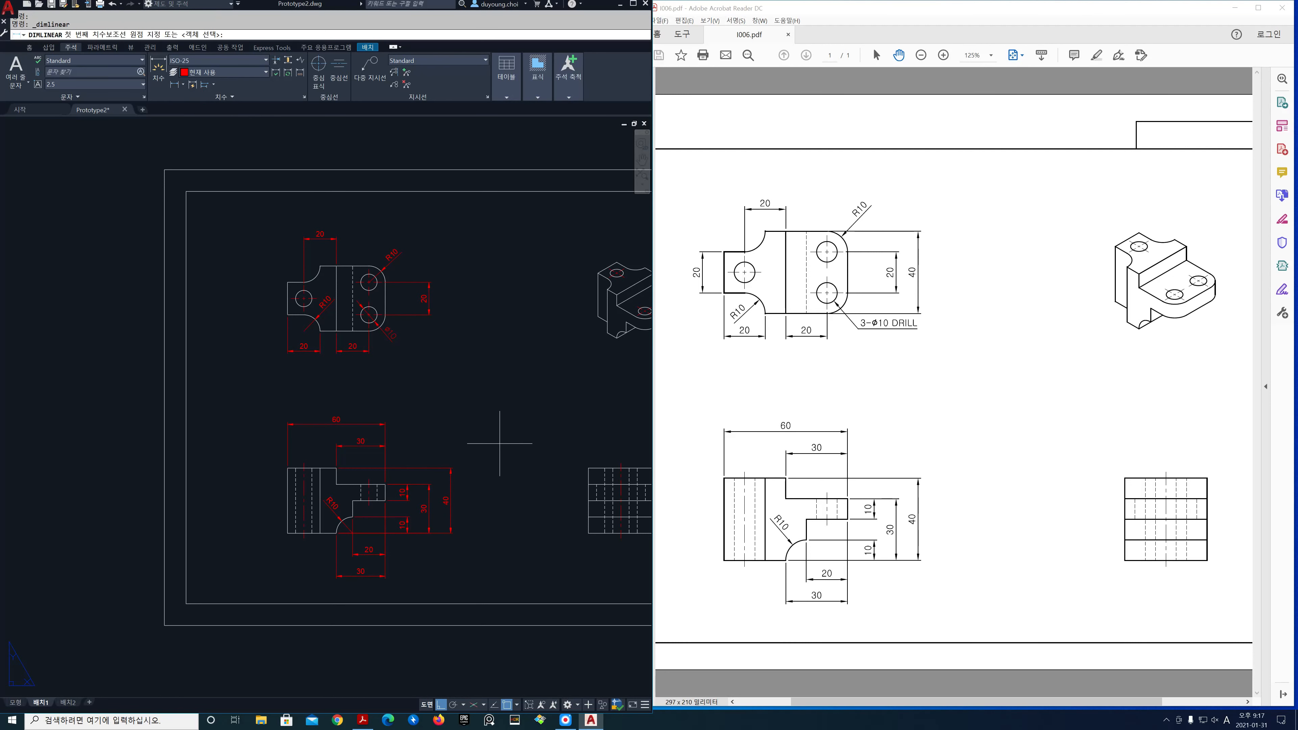
click(369, 331)
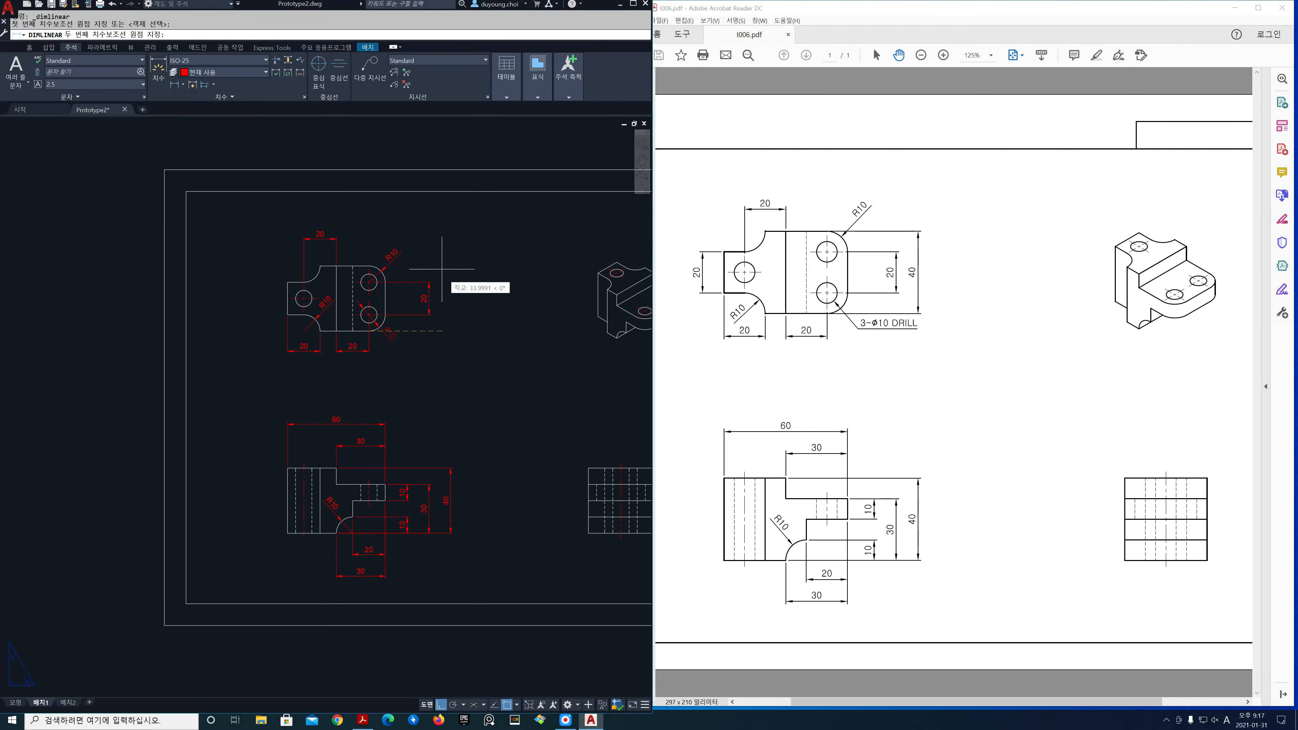
click(369, 266)
click(450, 463)
key(Return)
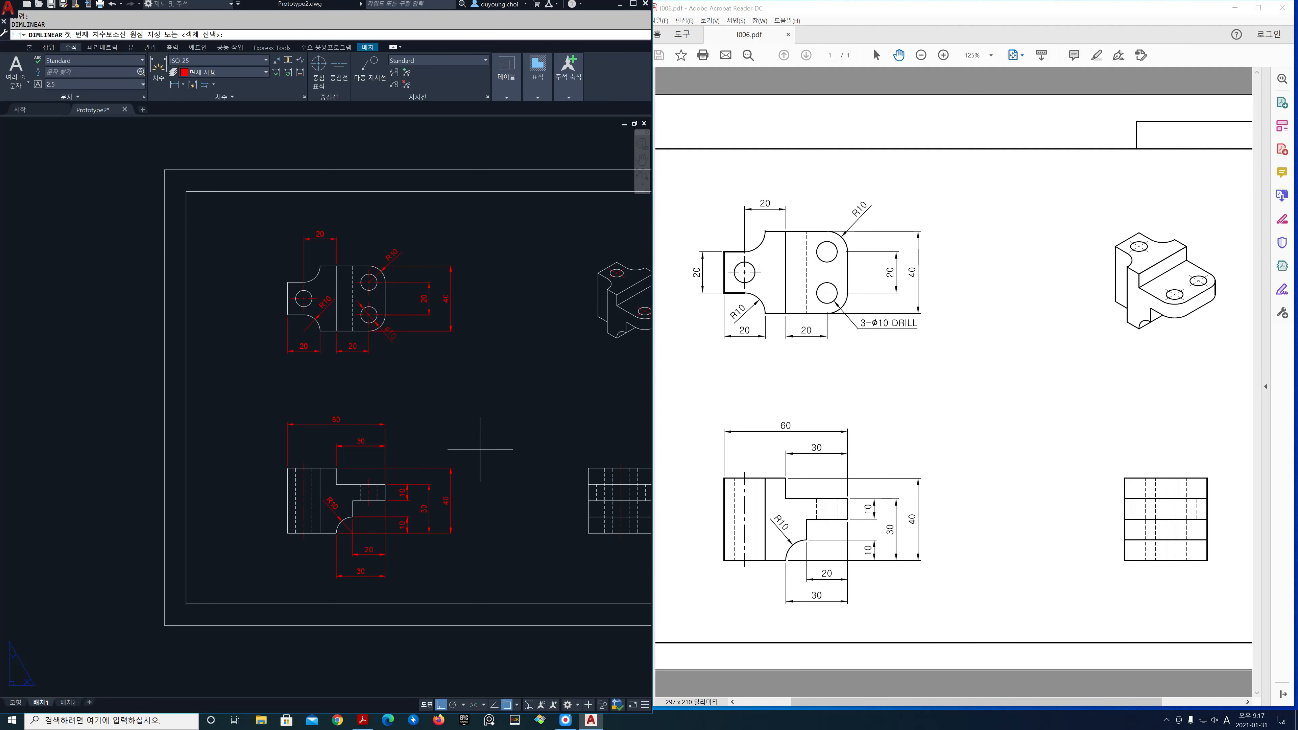
middle_drag(500, 447, 406, 471)
middle_drag(383, 378, 520, 386)
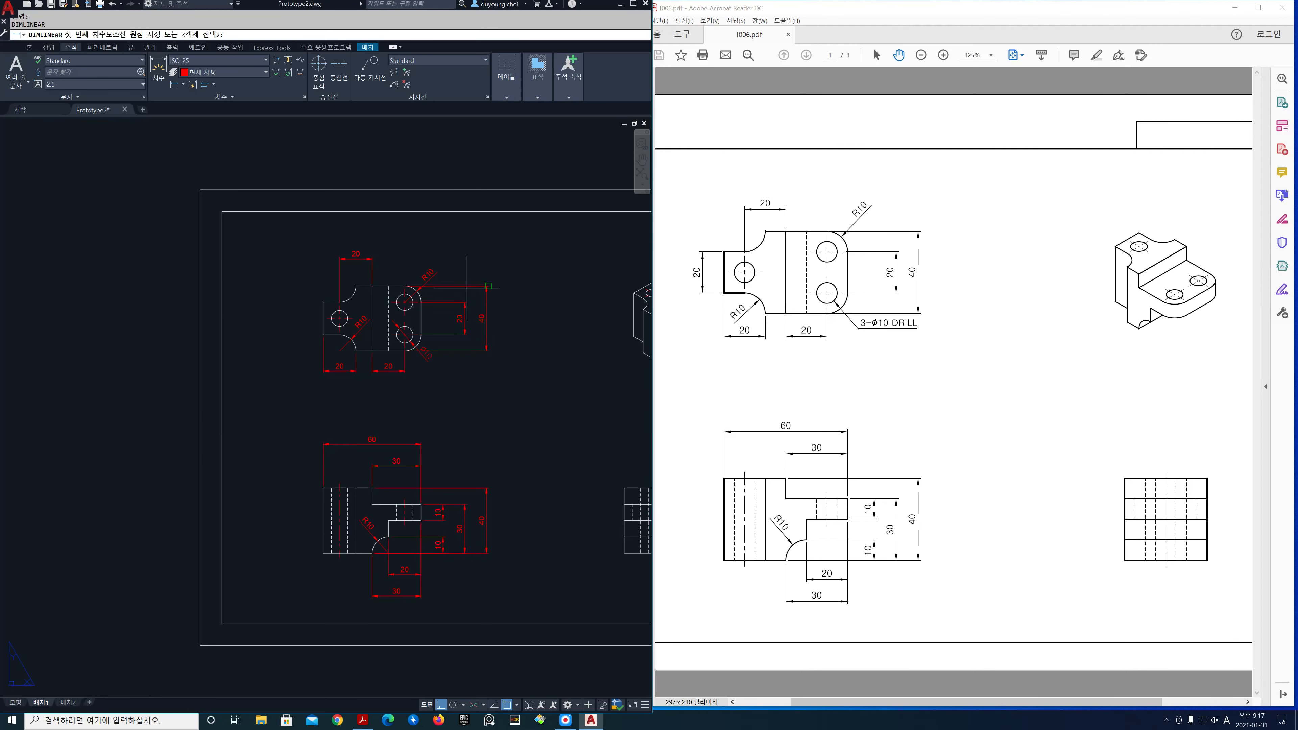
key(Escape)
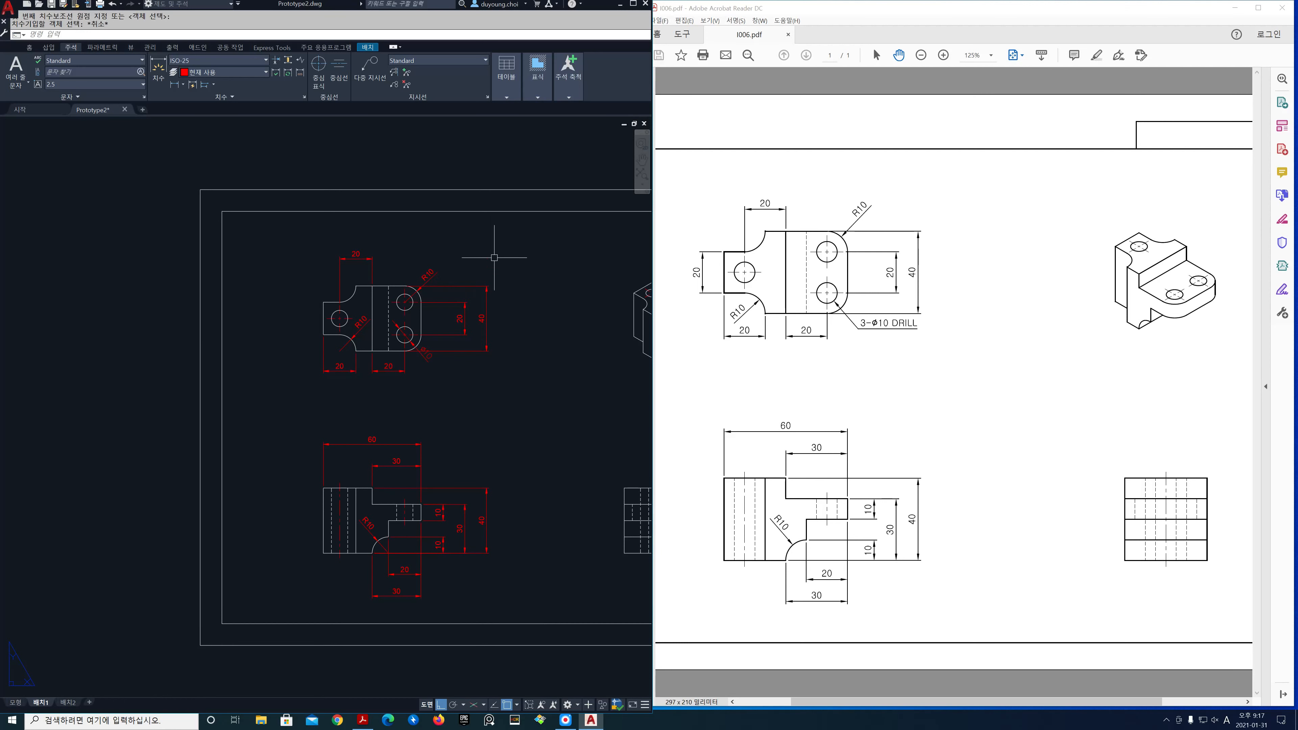
Step: Turn off the forced dimension line in the properties of the top view's concave-corner R10 dimension
scroll(351, 365, up, 2)
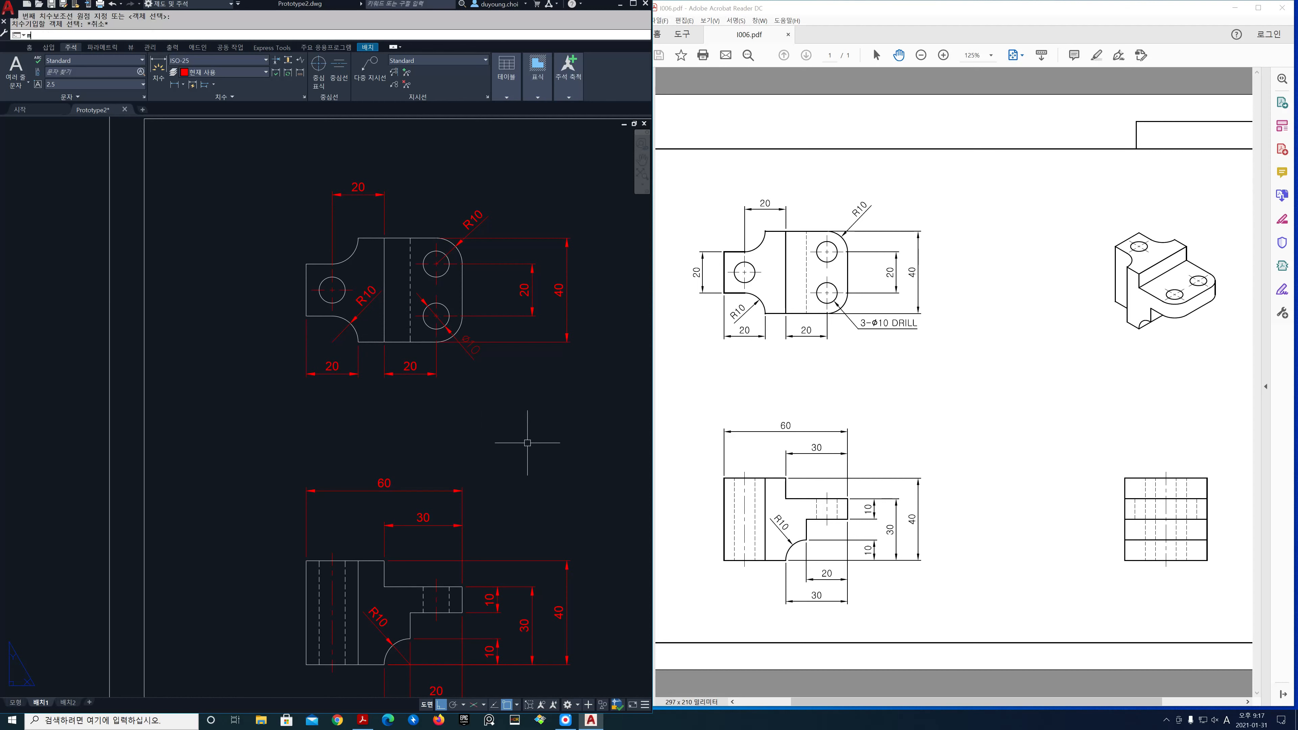
text(mo)
key(Return)
click(367, 305)
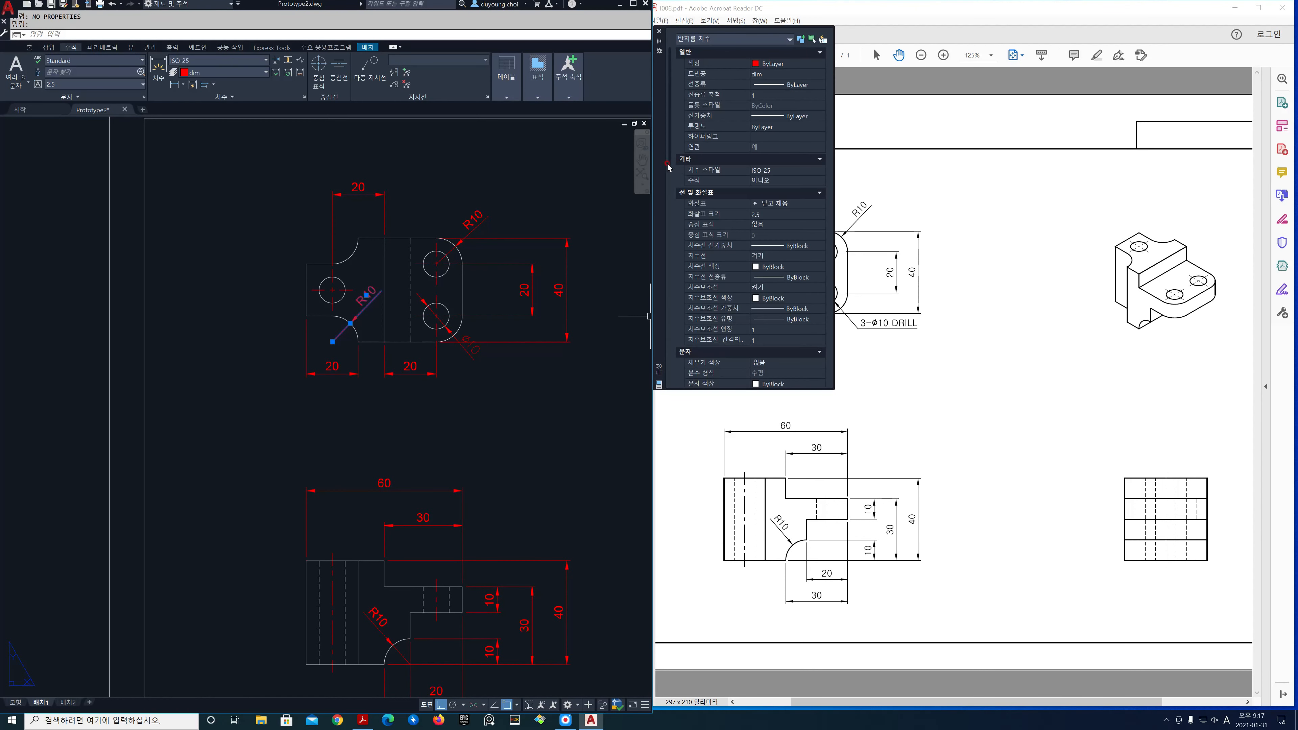
drag(670, 162, 673, 277)
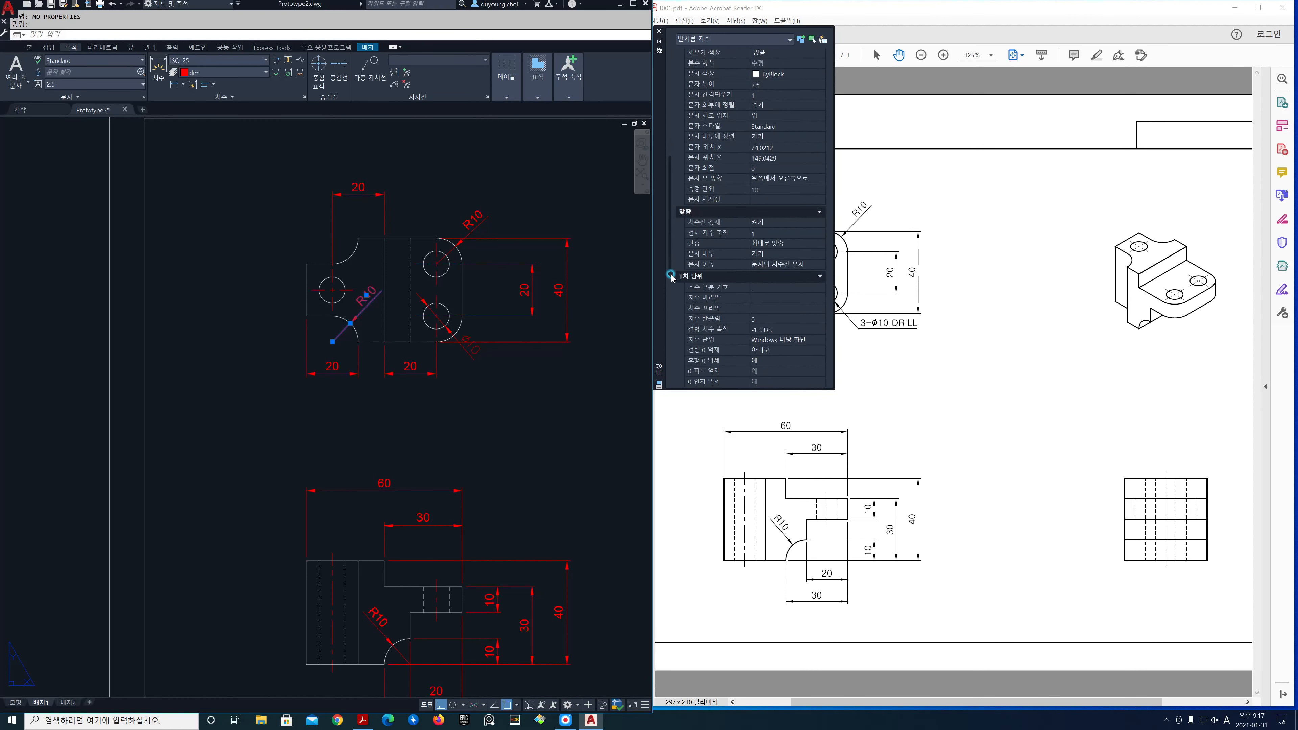
click(775, 225)
click(775, 225)
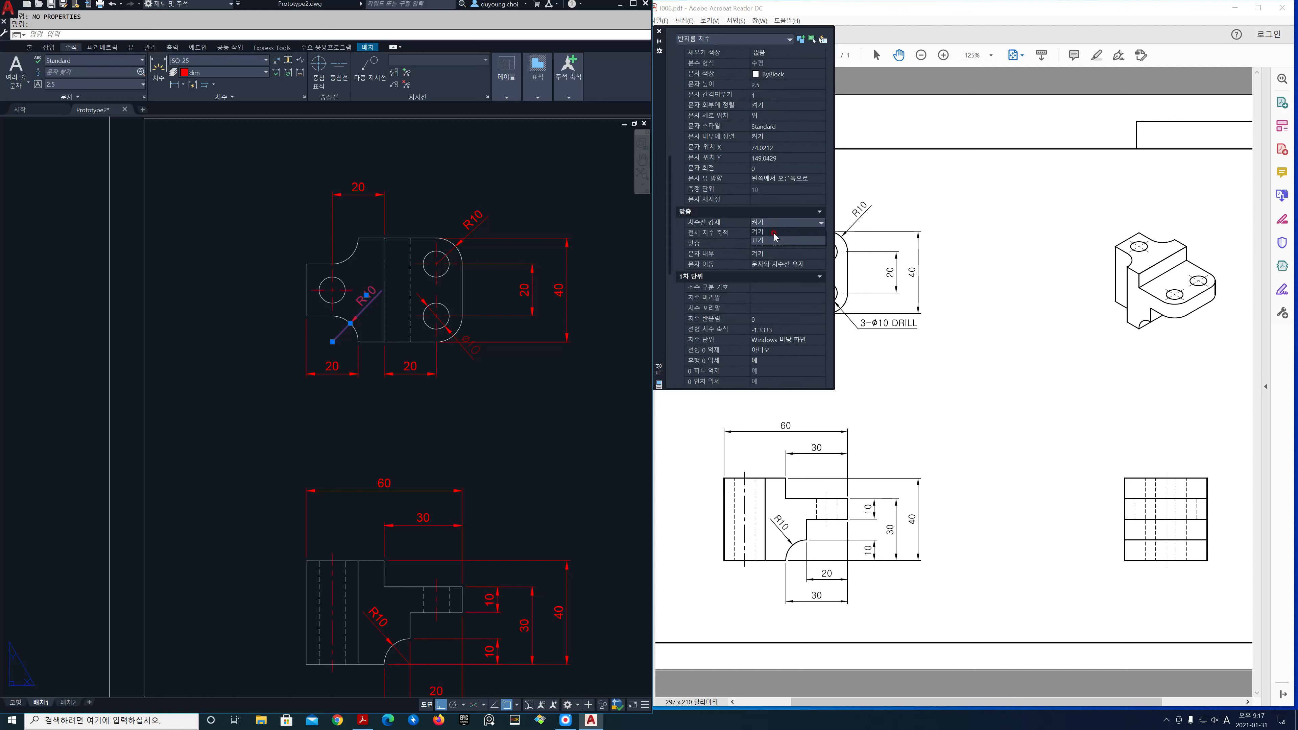
click(774, 239)
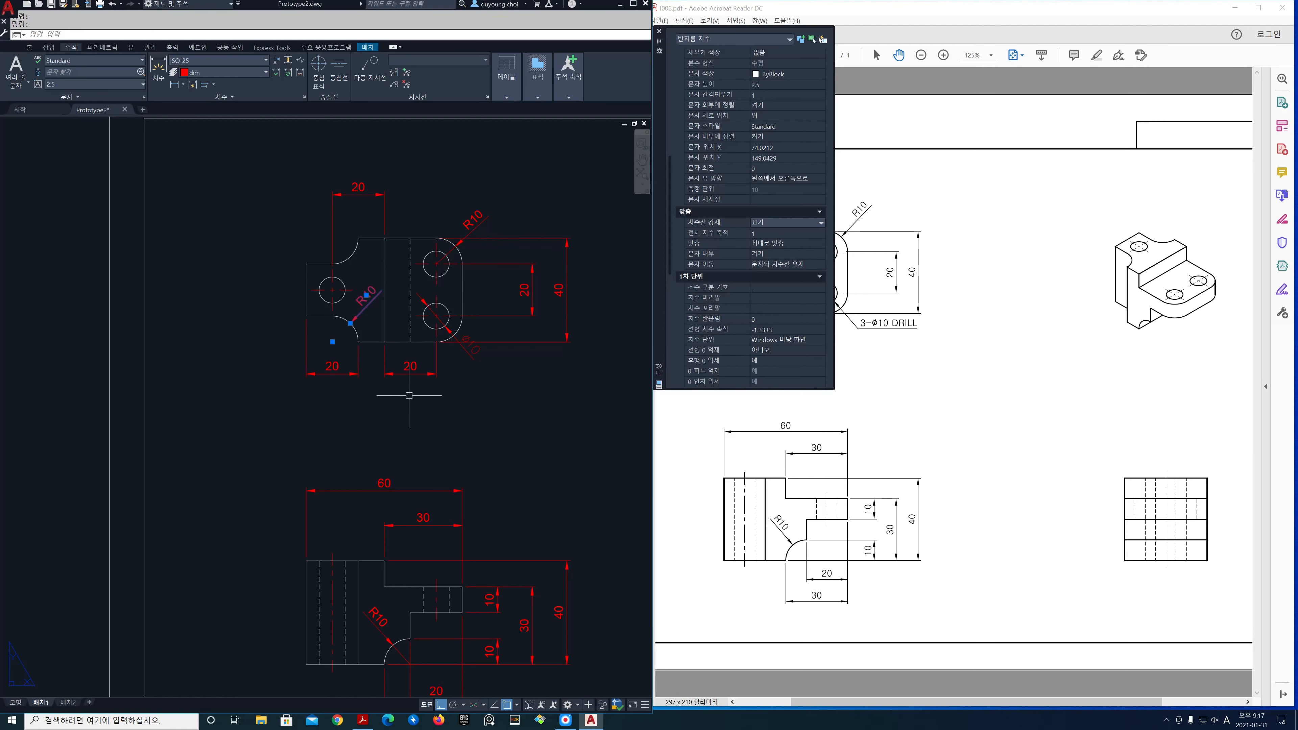
key(Escape)
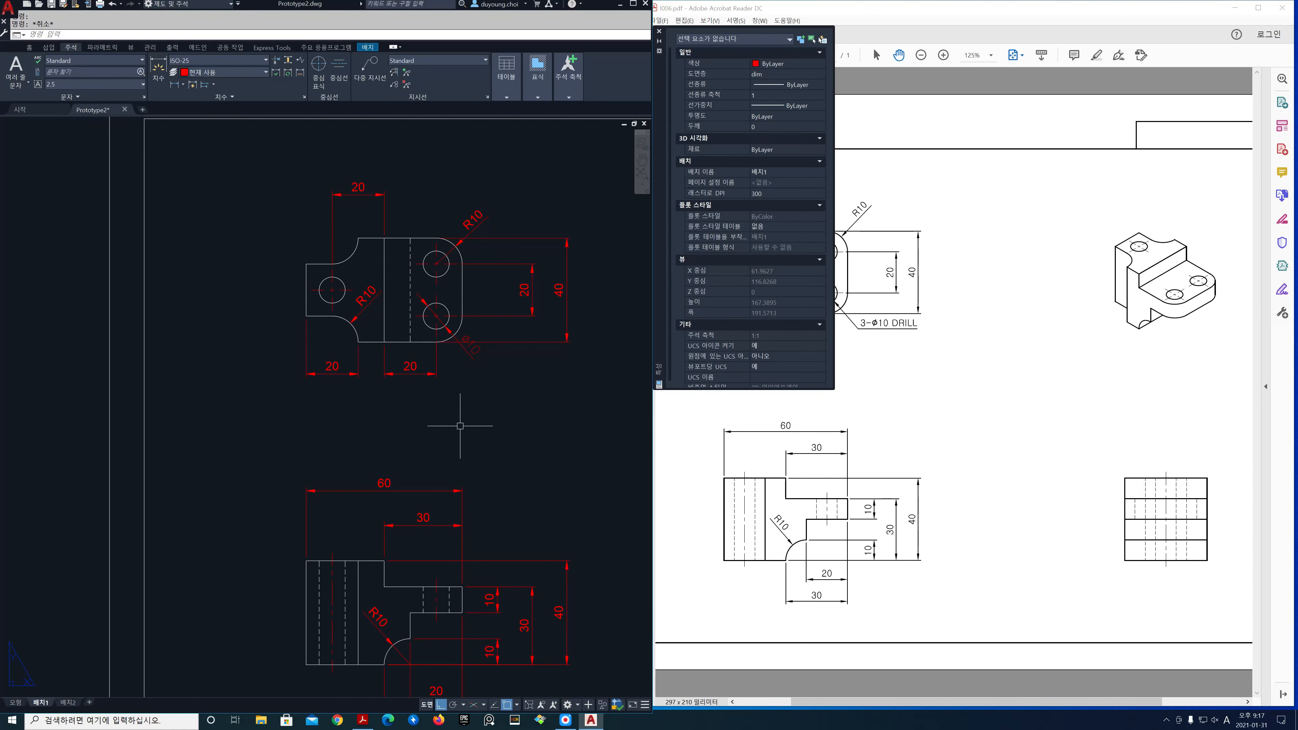
click(658, 32)
Step: Match the properties of the concave-corner R10 dimension onto the other radius dimensions and the hole diameter dimension
text(mas)
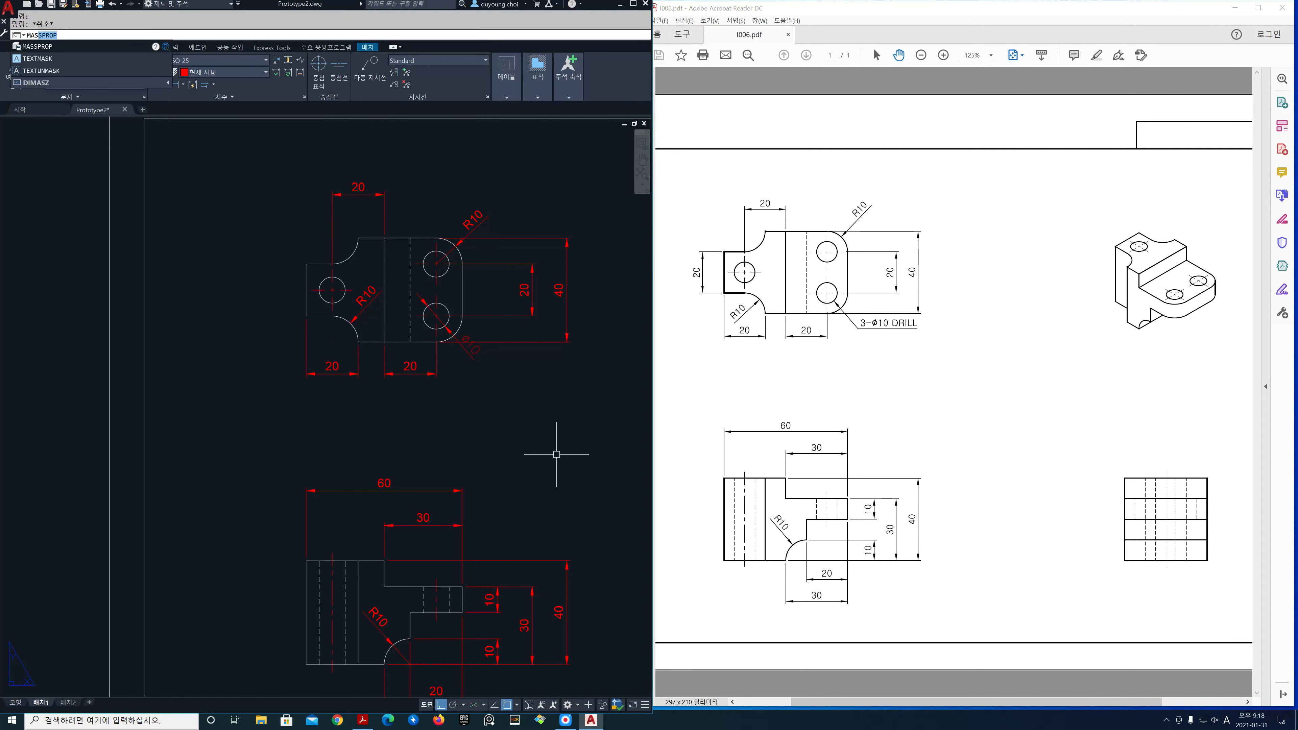
key(Return)
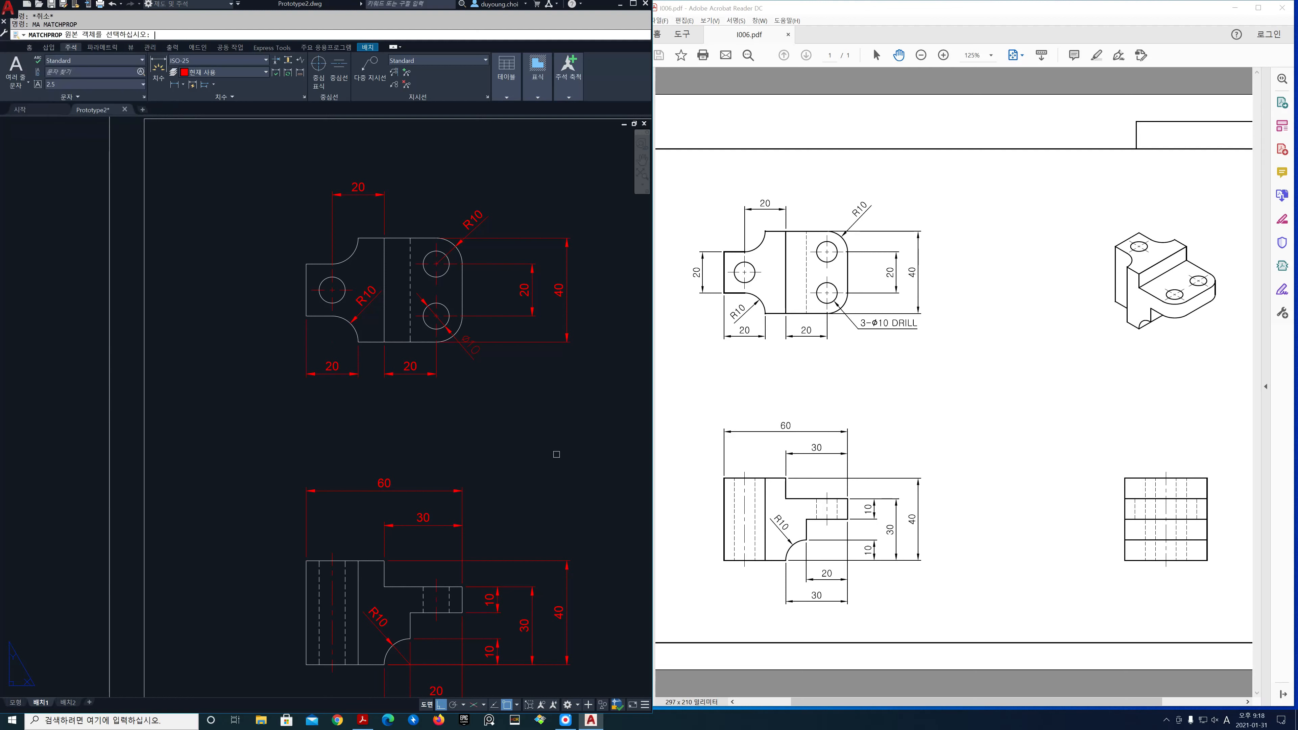
click(369, 307)
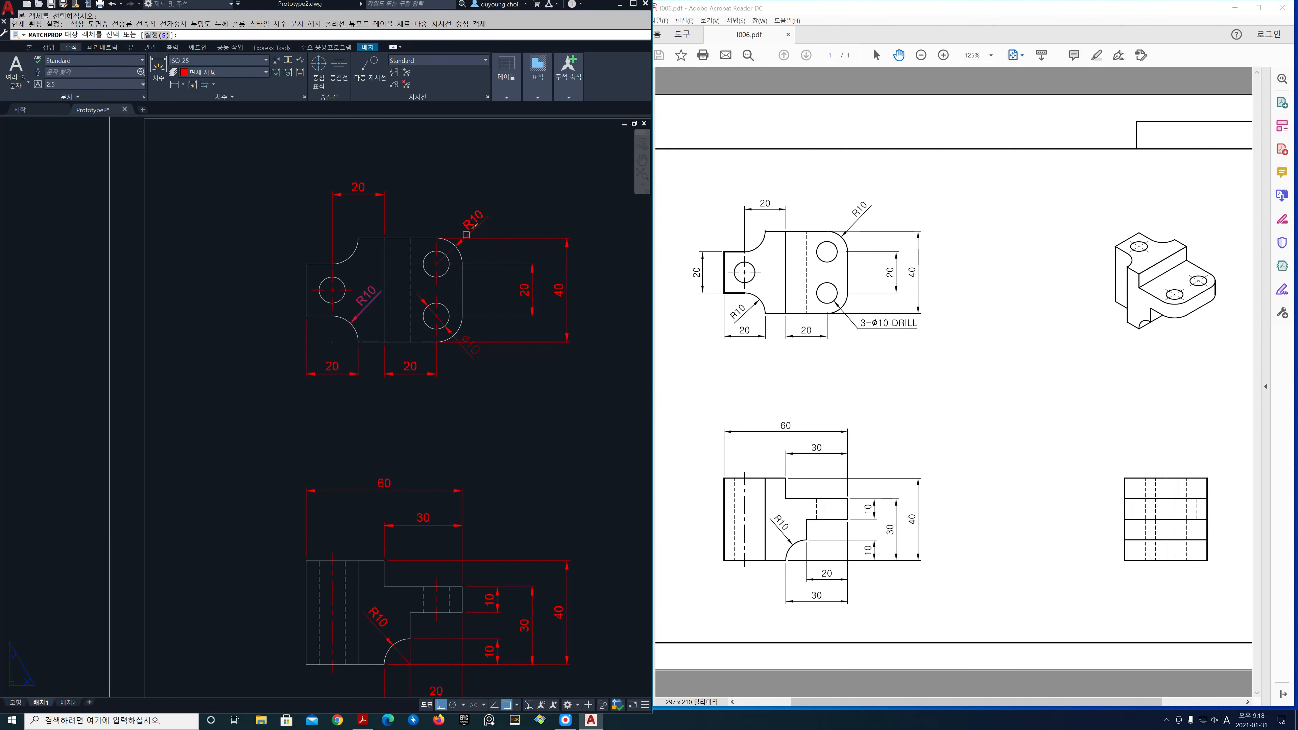
click(470, 358)
middle_drag(550, 497, 533, 396)
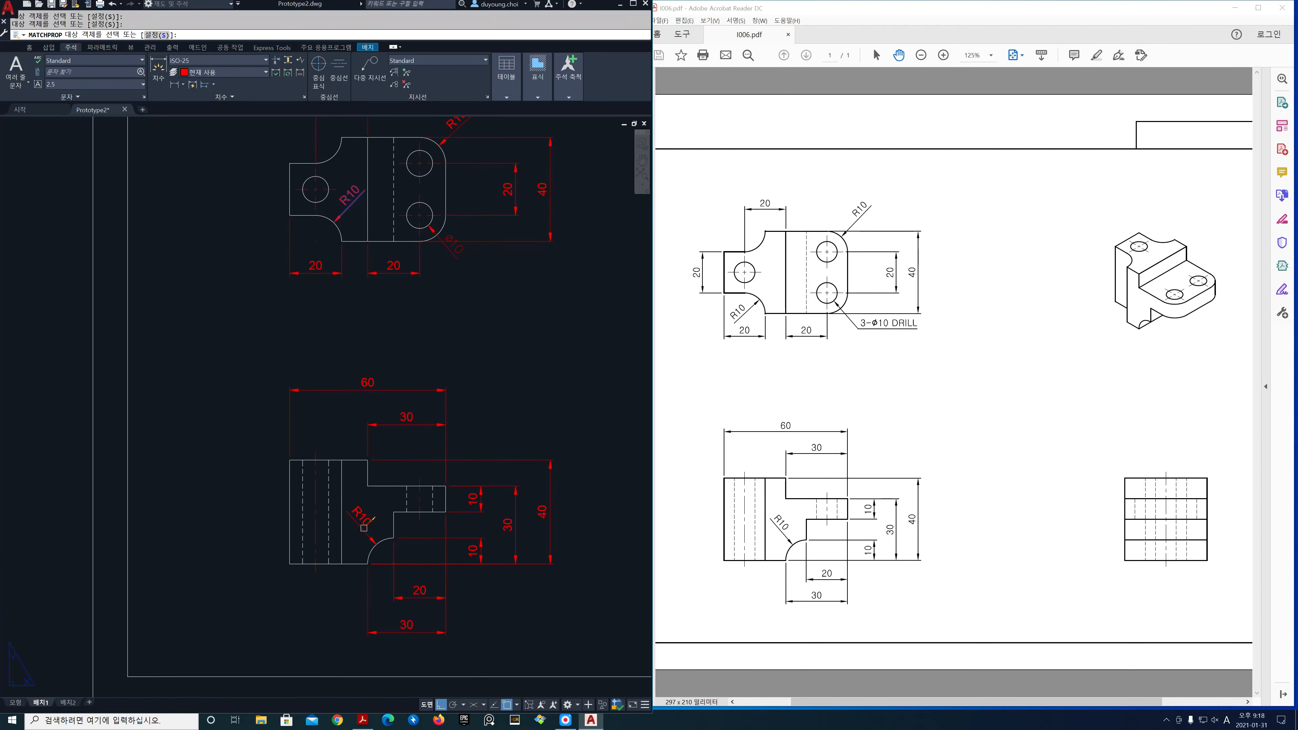
middle_drag(512, 360, 497, 440)
key(Return)
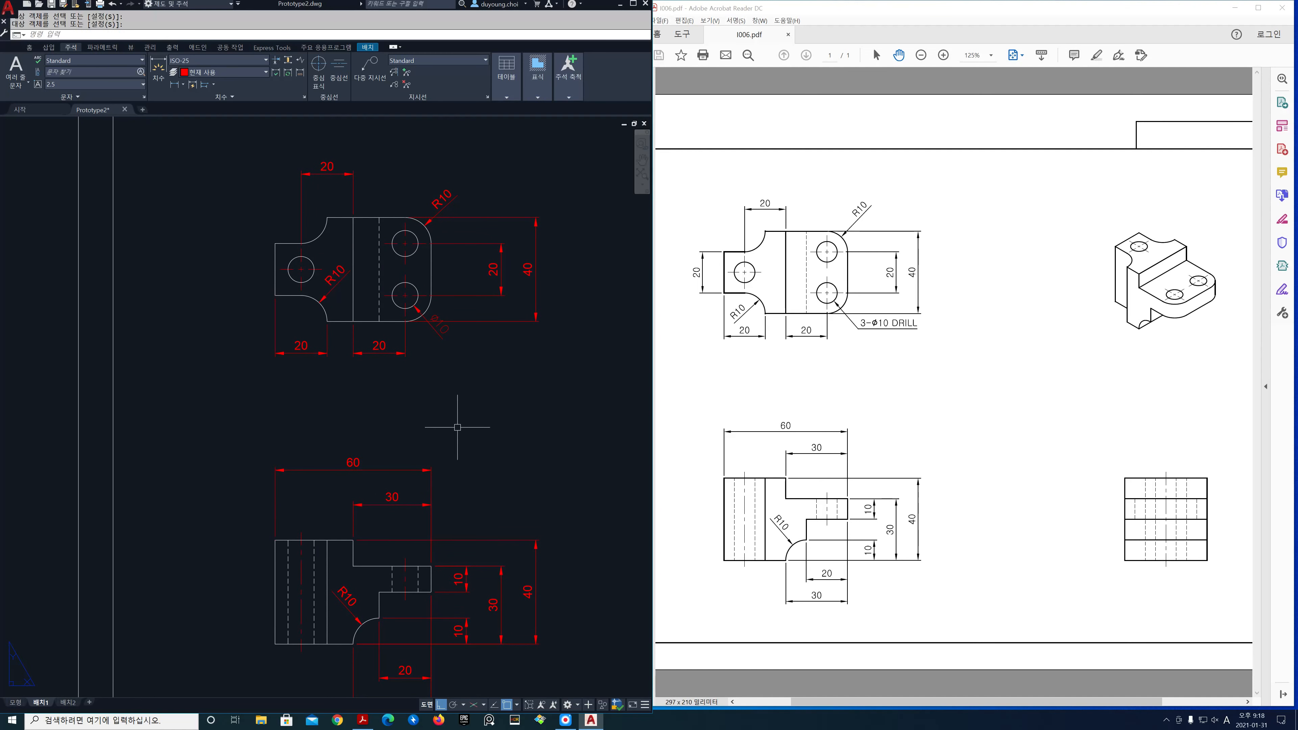
Step: Move the concave-corner R10 text outside the top view's outline, below the arc, with ortho mode off
middle_drag(342, 344, 368, 378)
scroll(368, 377, up, 4)
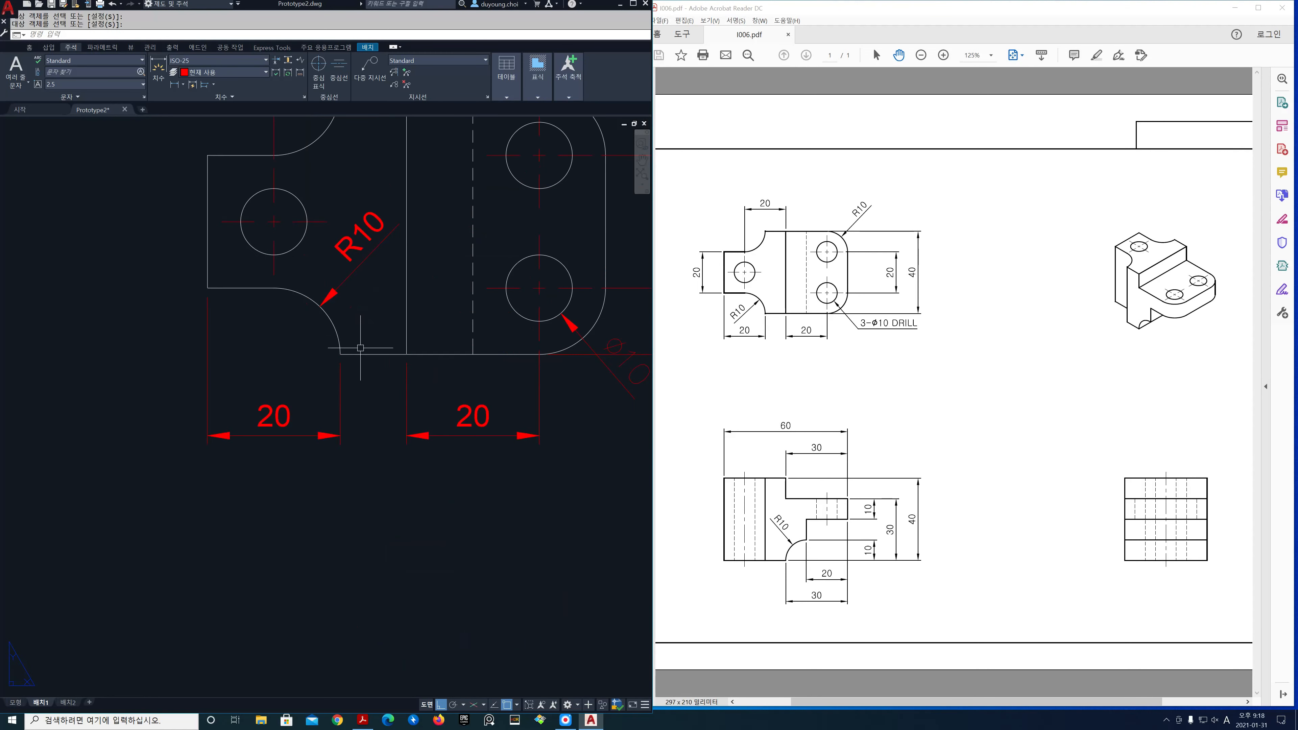
click(360, 235)
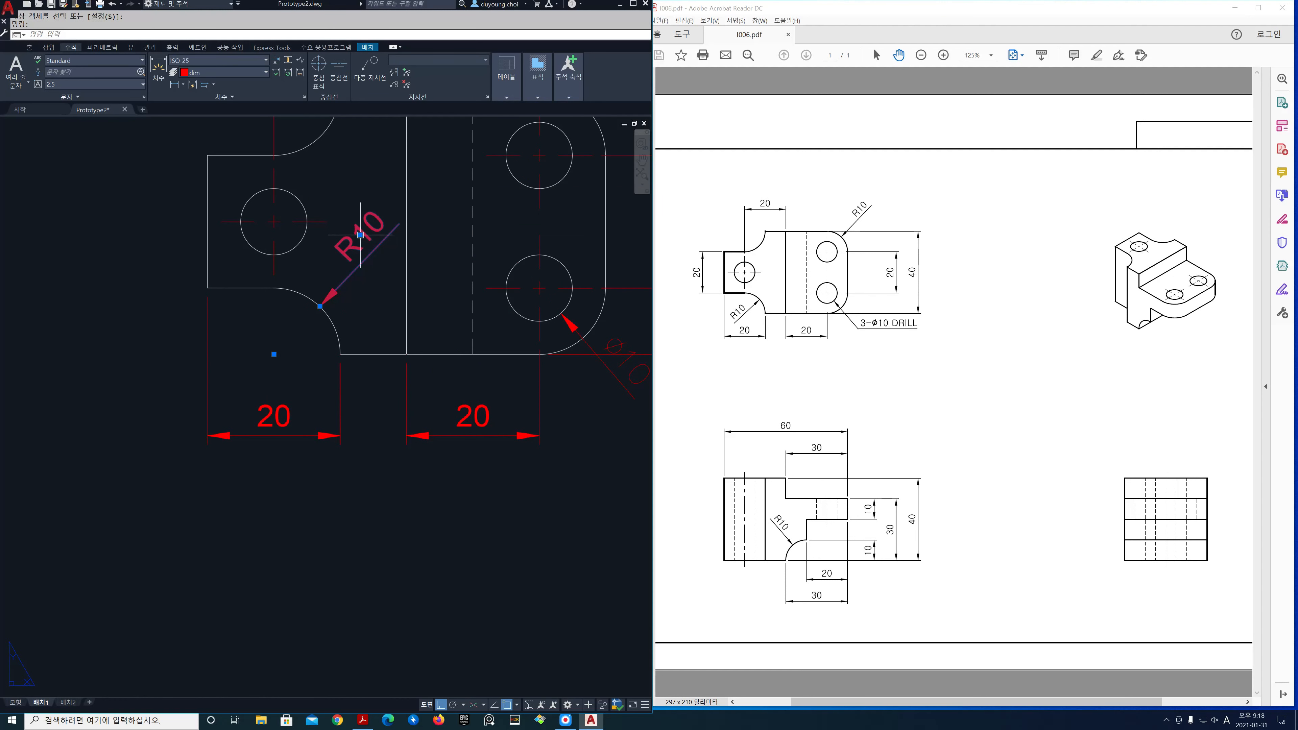
click(361, 235)
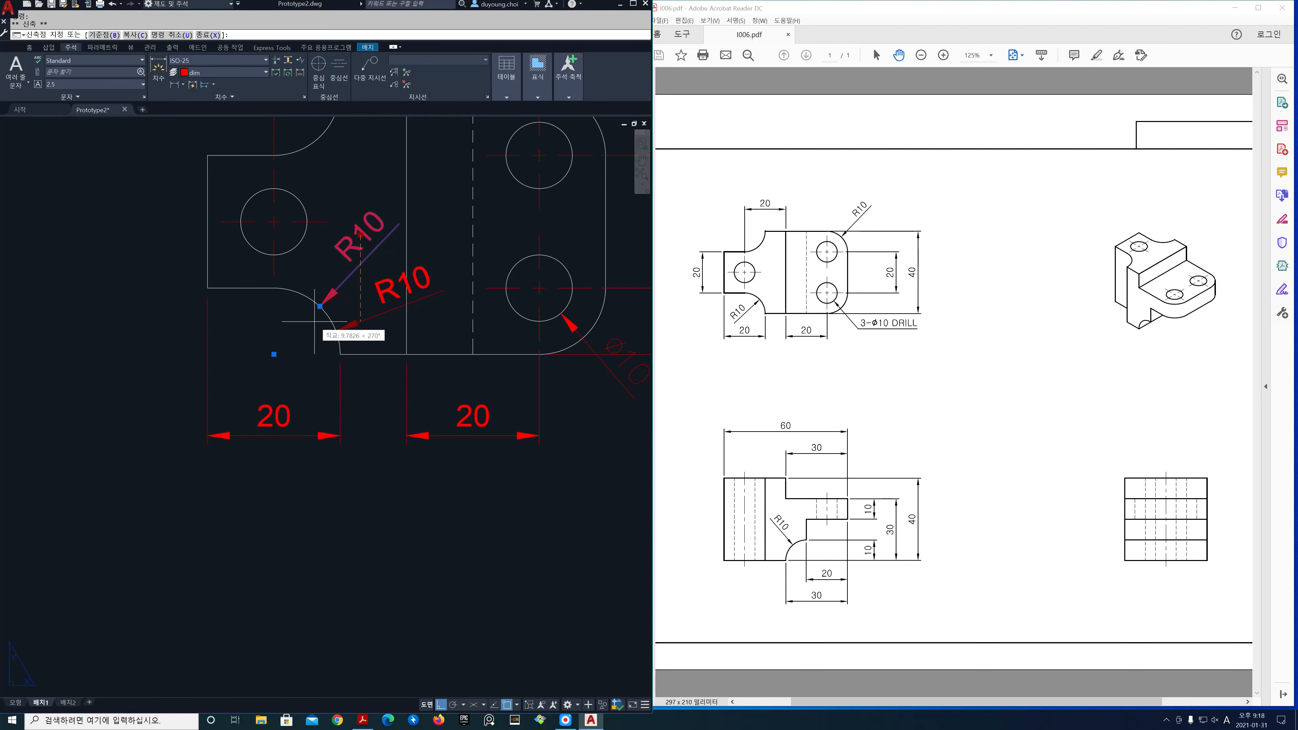
key(F8)
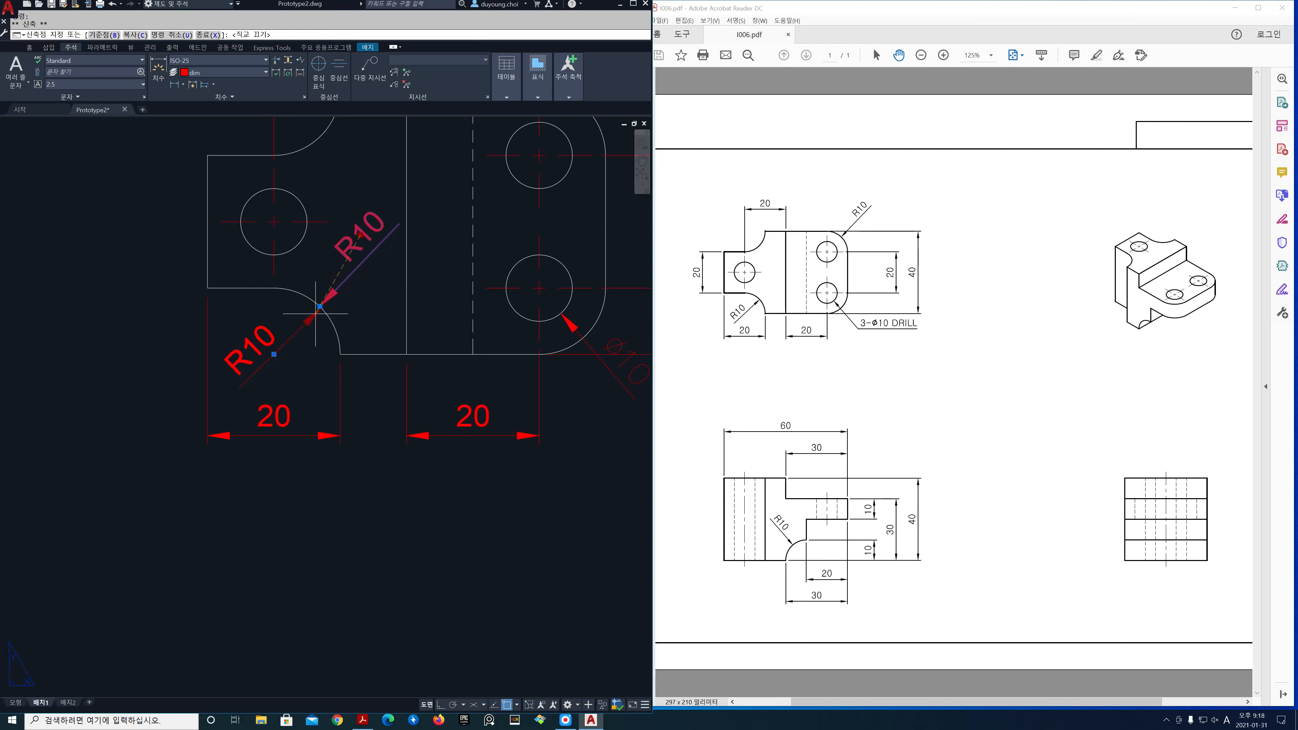
key(Escape)
key(Escape)
scroll(359, 358, down, 4)
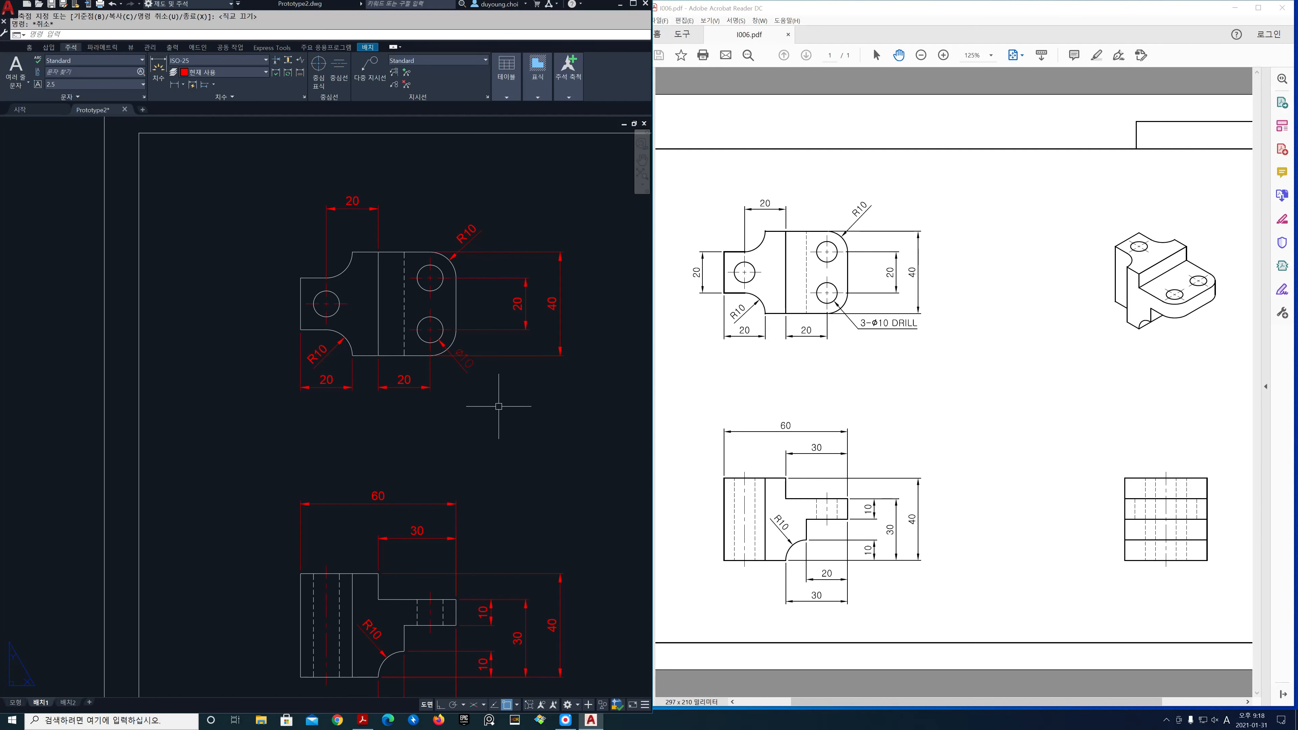
Step: Turn off outside text alignment in the properties of the top view's Ø10 diameter dimension
scroll(501, 405, up, 2)
scroll(508, 407, down, 2)
mouse_move(508, 408)
middle_down()
mouse_move(425, 322)
mouse_move(427, 367)
middle_up()
scroll(401, 381, up, 2)
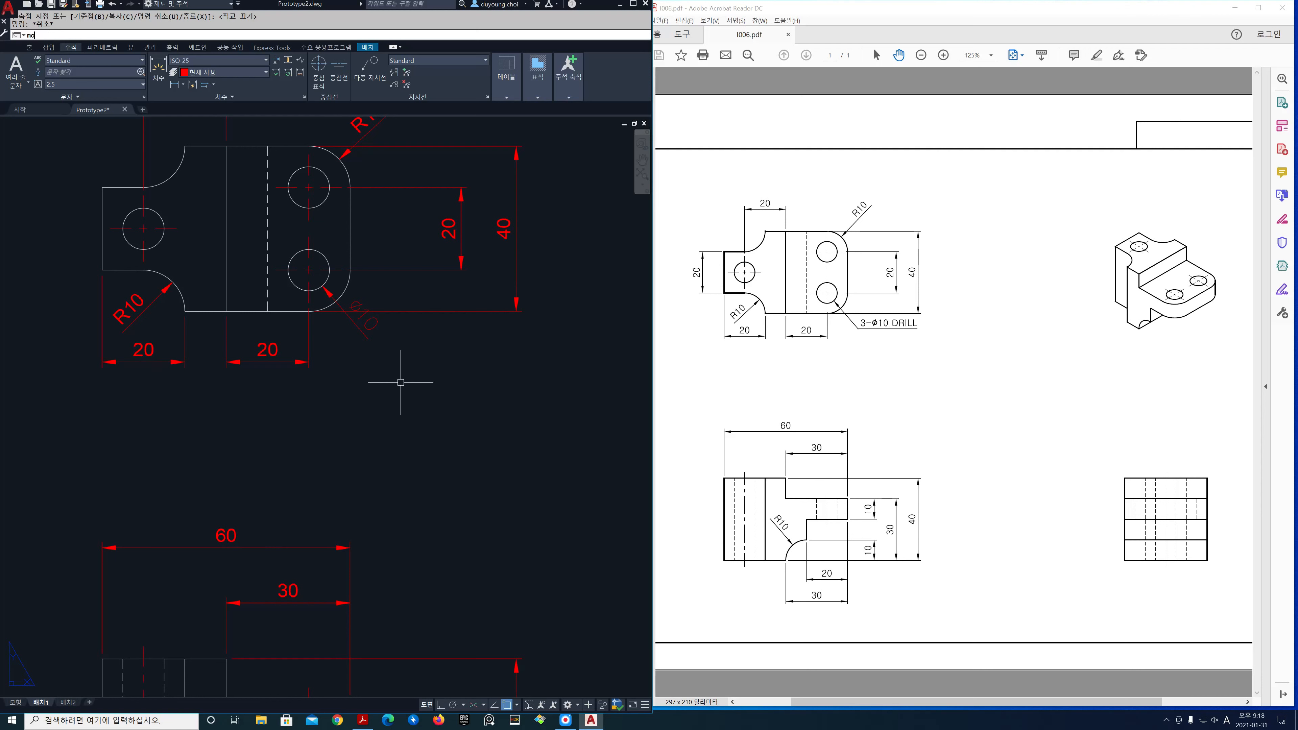
key(Return)
click(357, 317)
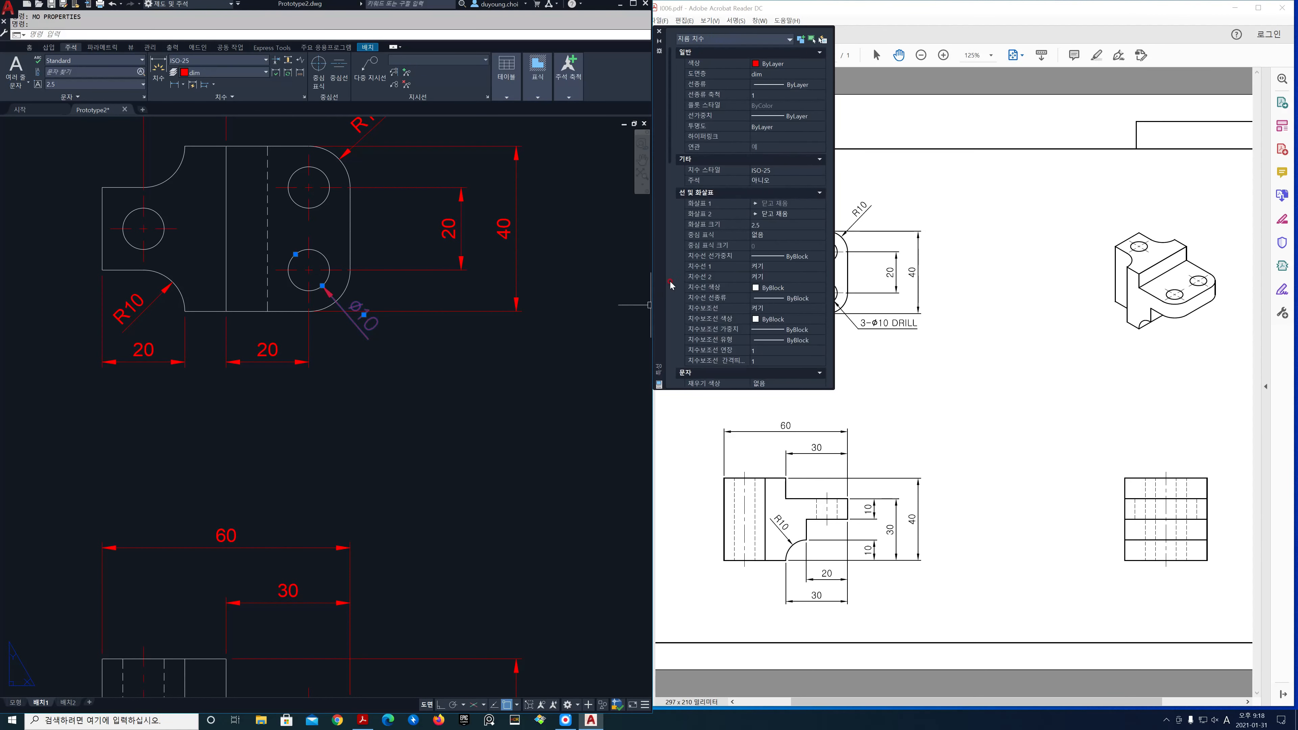
scroll(667, 205, down, 3)
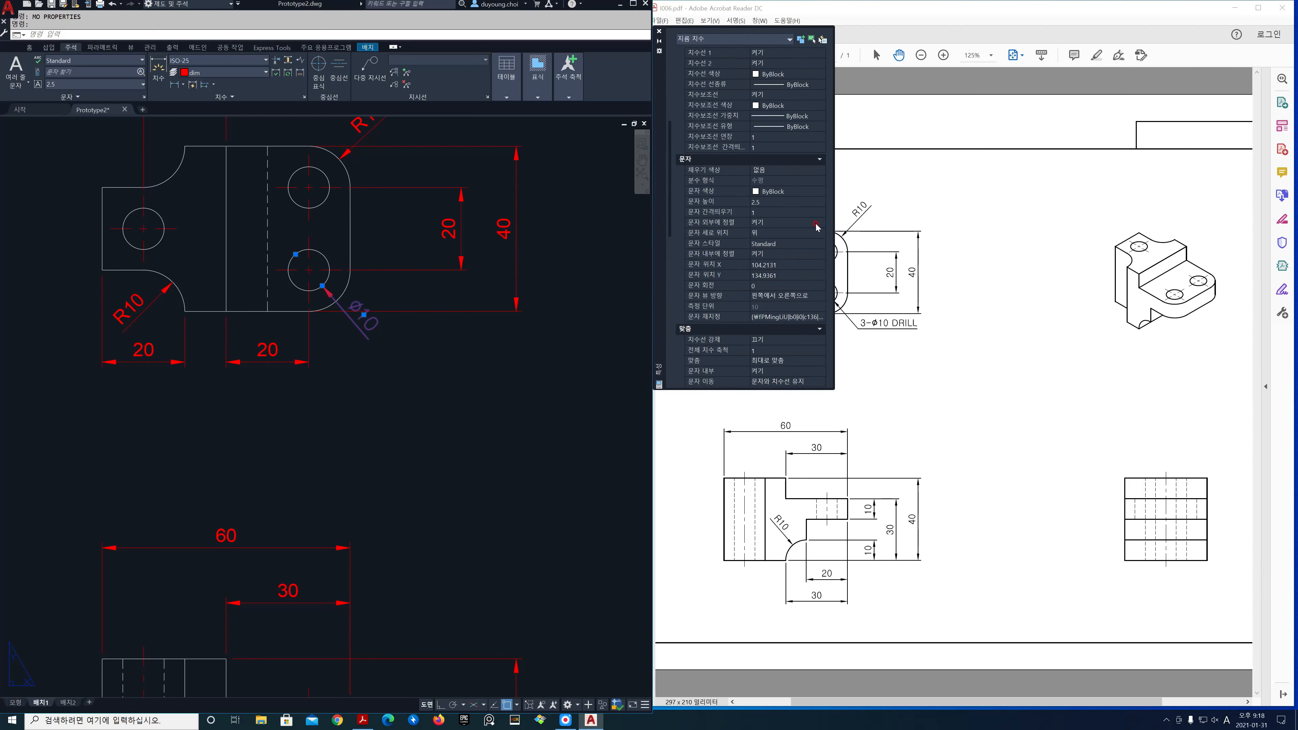
click(789, 225)
click(787, 224)
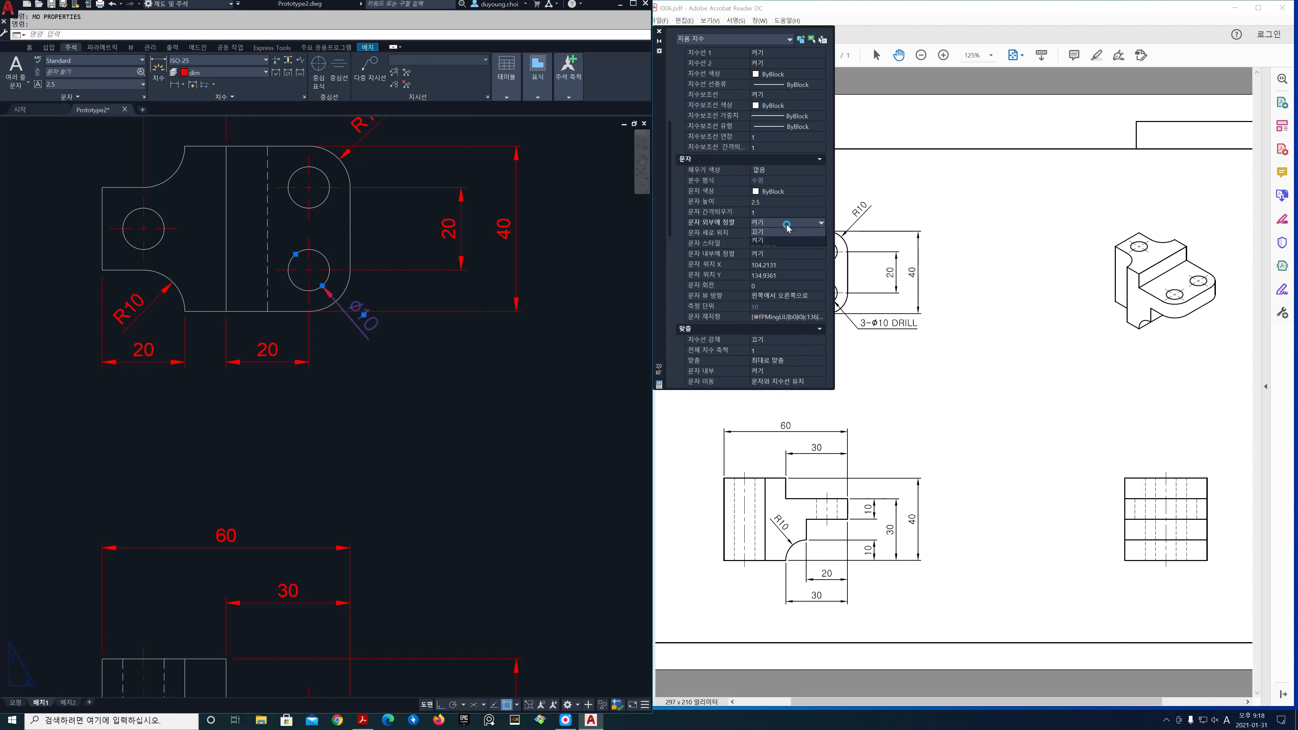
click(783, 232)
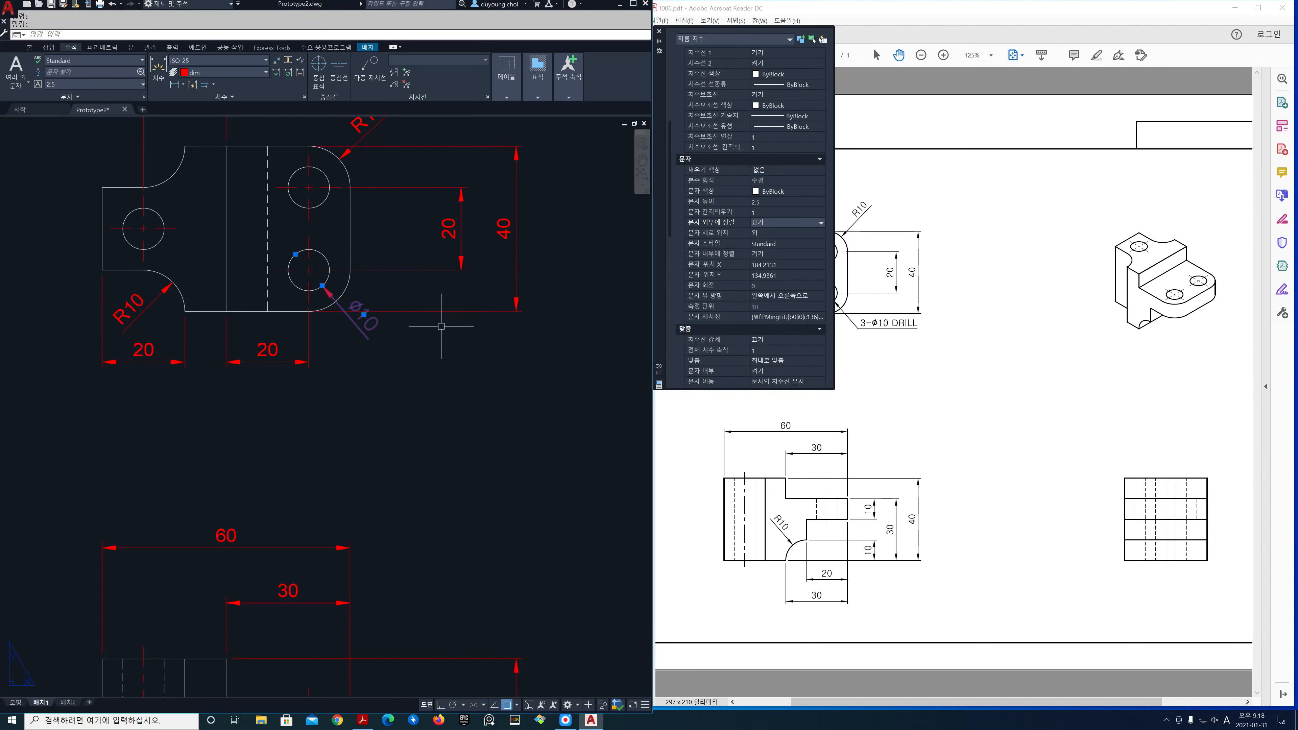
Step: Move the Ø10 dimension text to the lower right outside the top view and close its properties
click(394, 318)
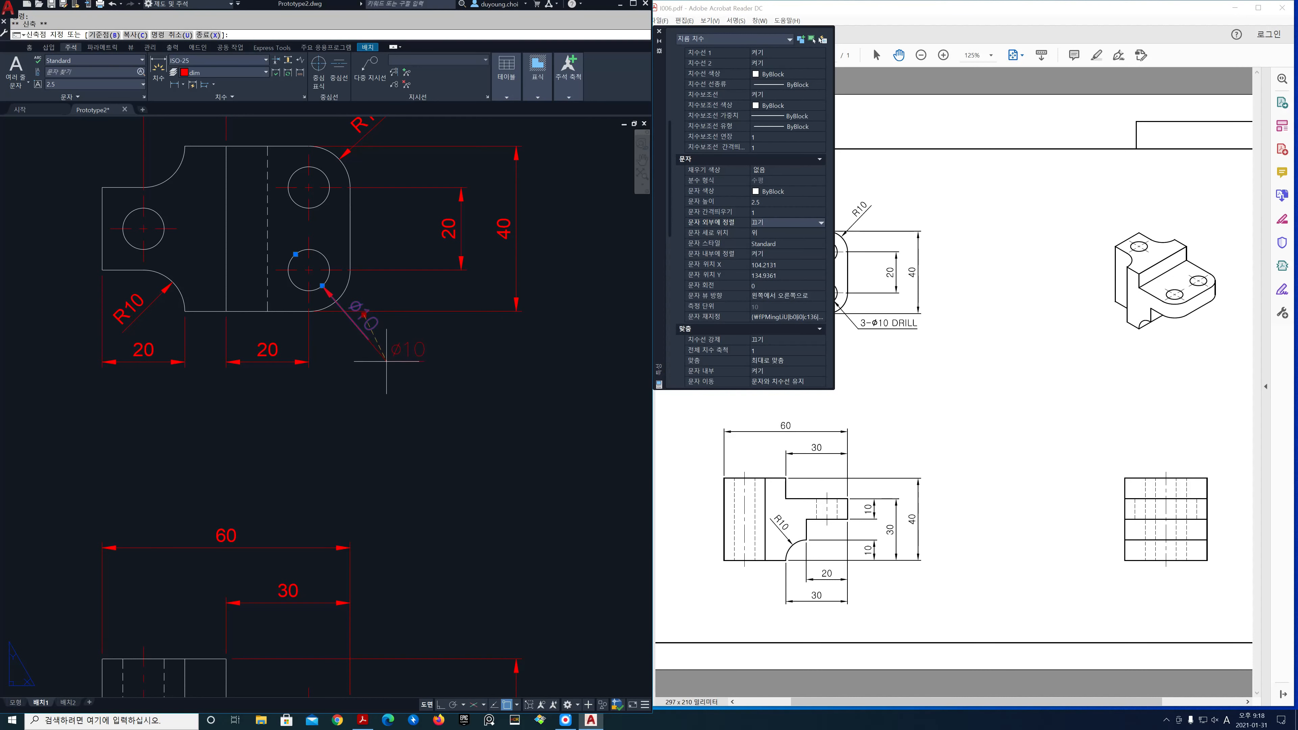
key(Escape)
key(Escape)
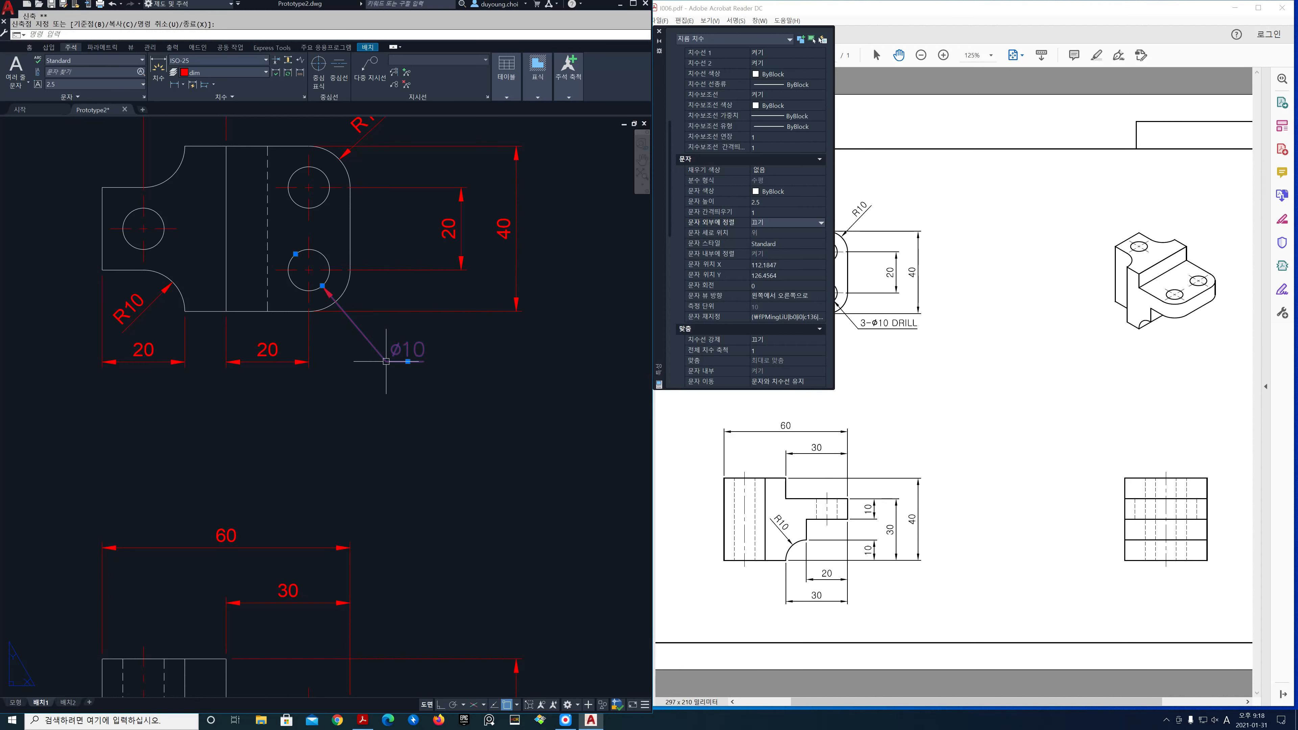
click(659, 32)
Step: Edit the Ø10 diameter dimension text outside the top view to read 2-Ø10 DRILL
scroll(393, 350, up, 3)
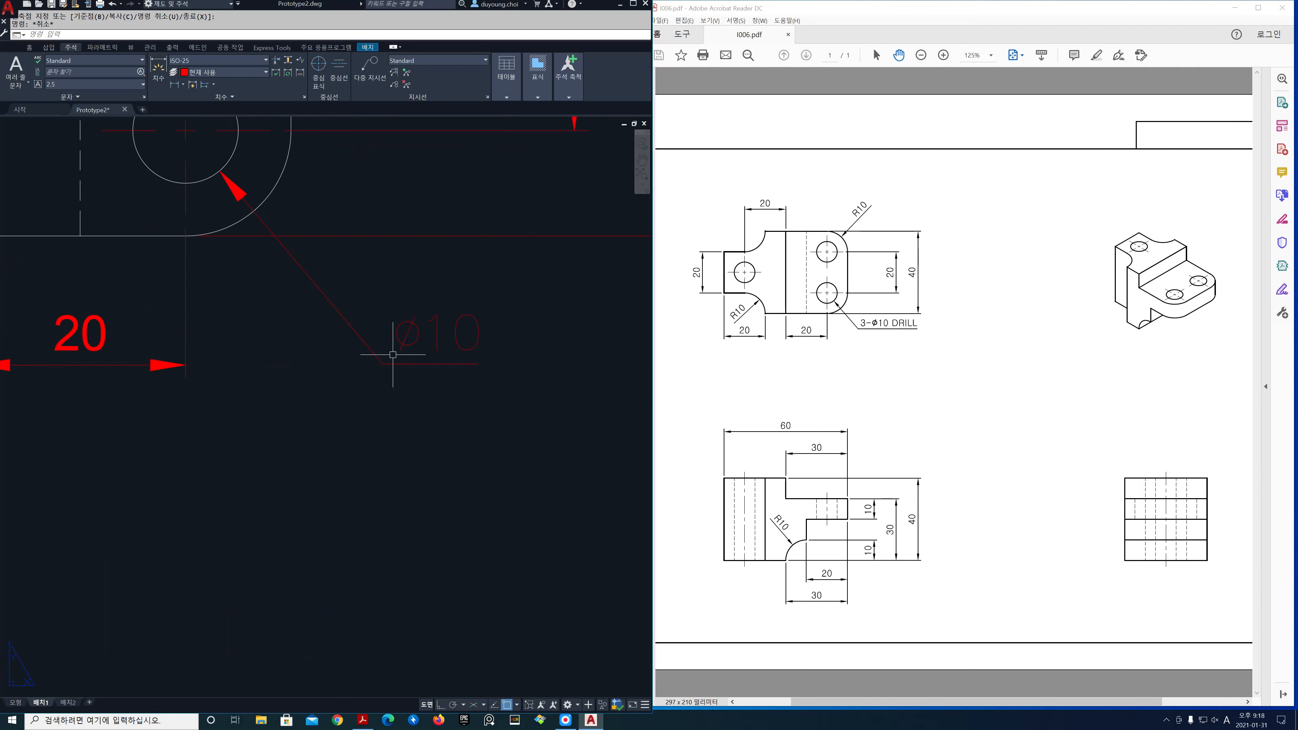
double_click(401, 344)
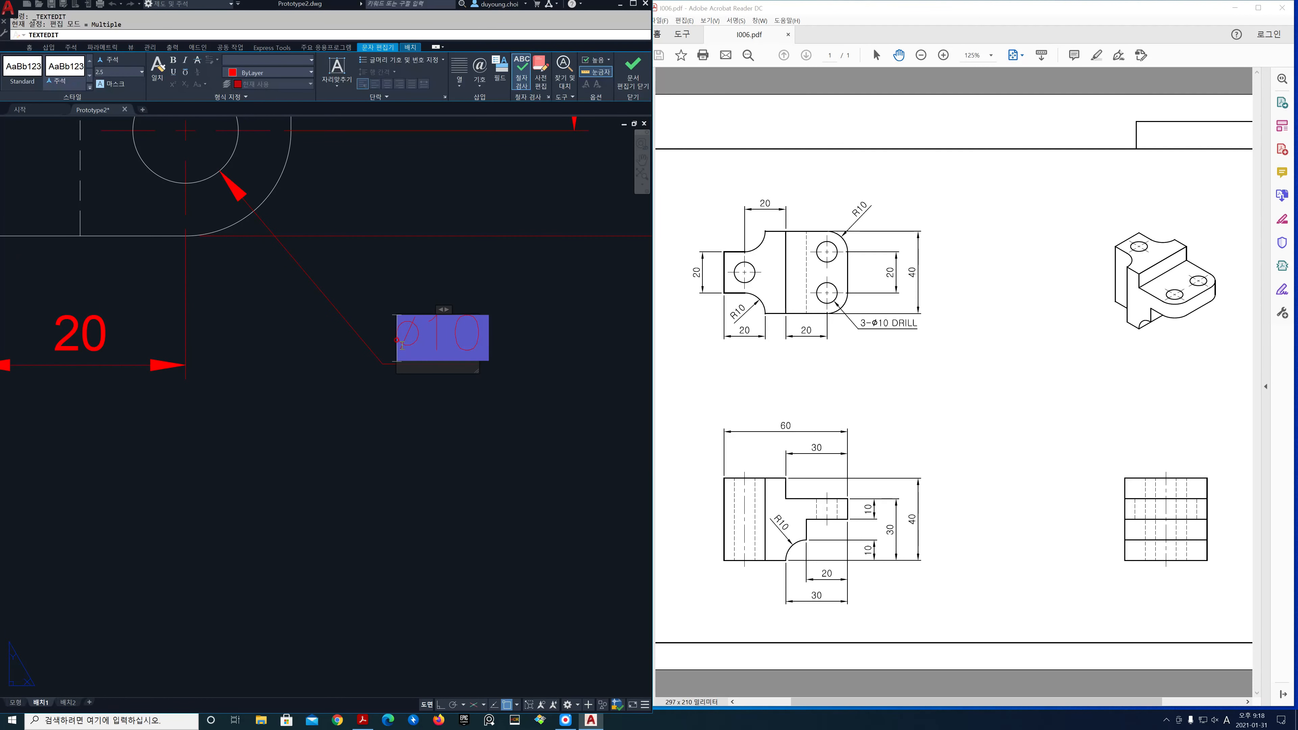
text(20)
key(BackSpace)
text(-Ø10)
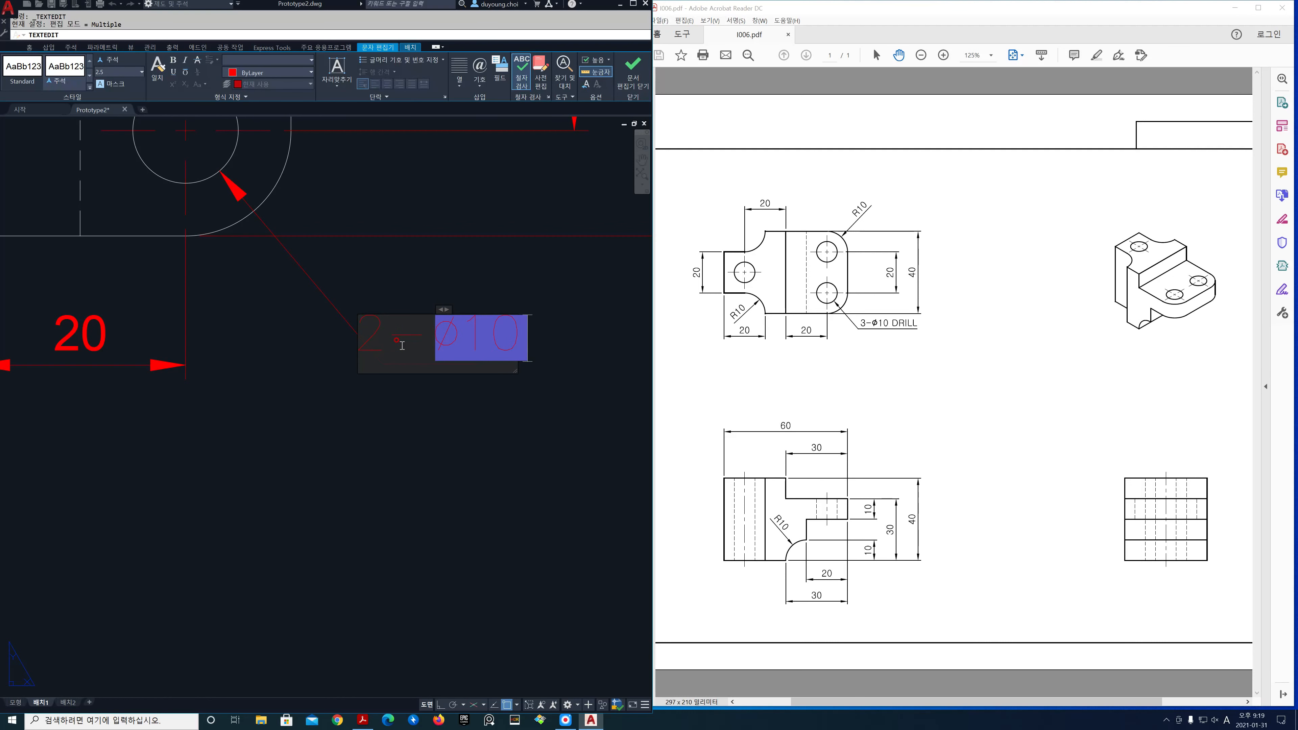
text( DRILL)
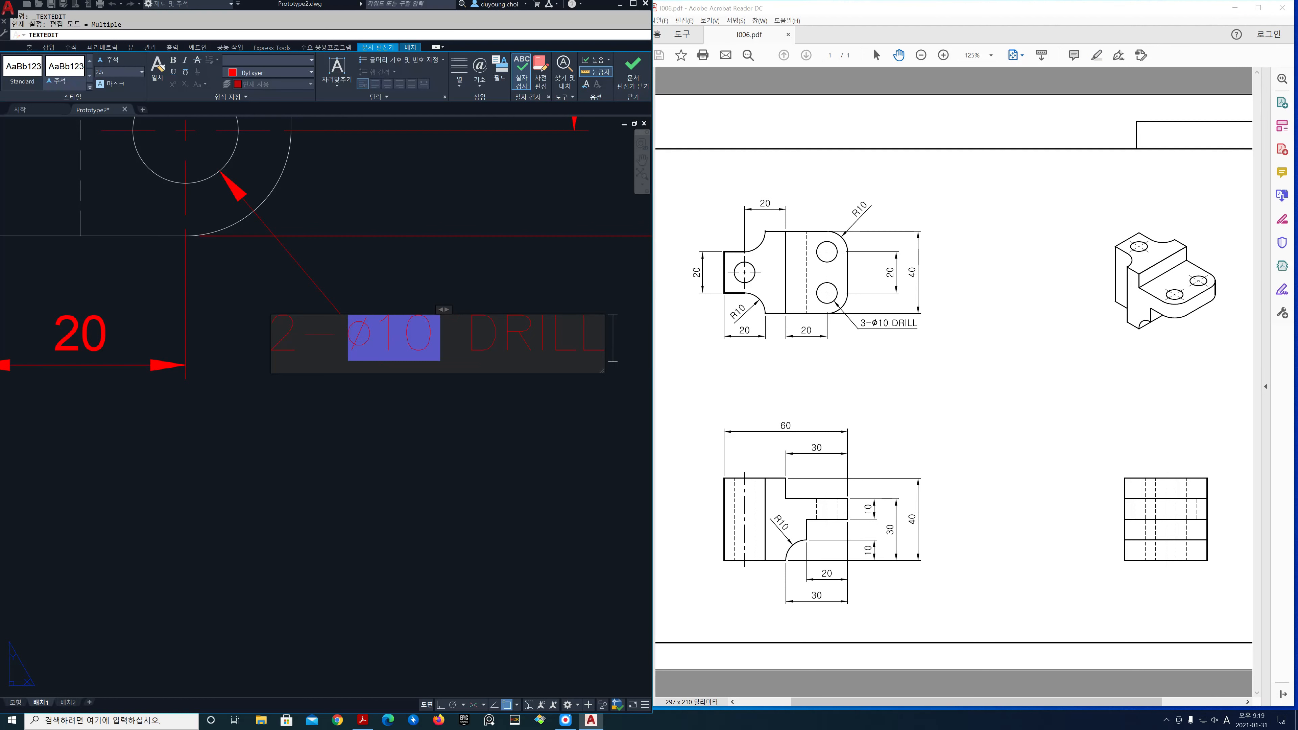
click(573, 281)
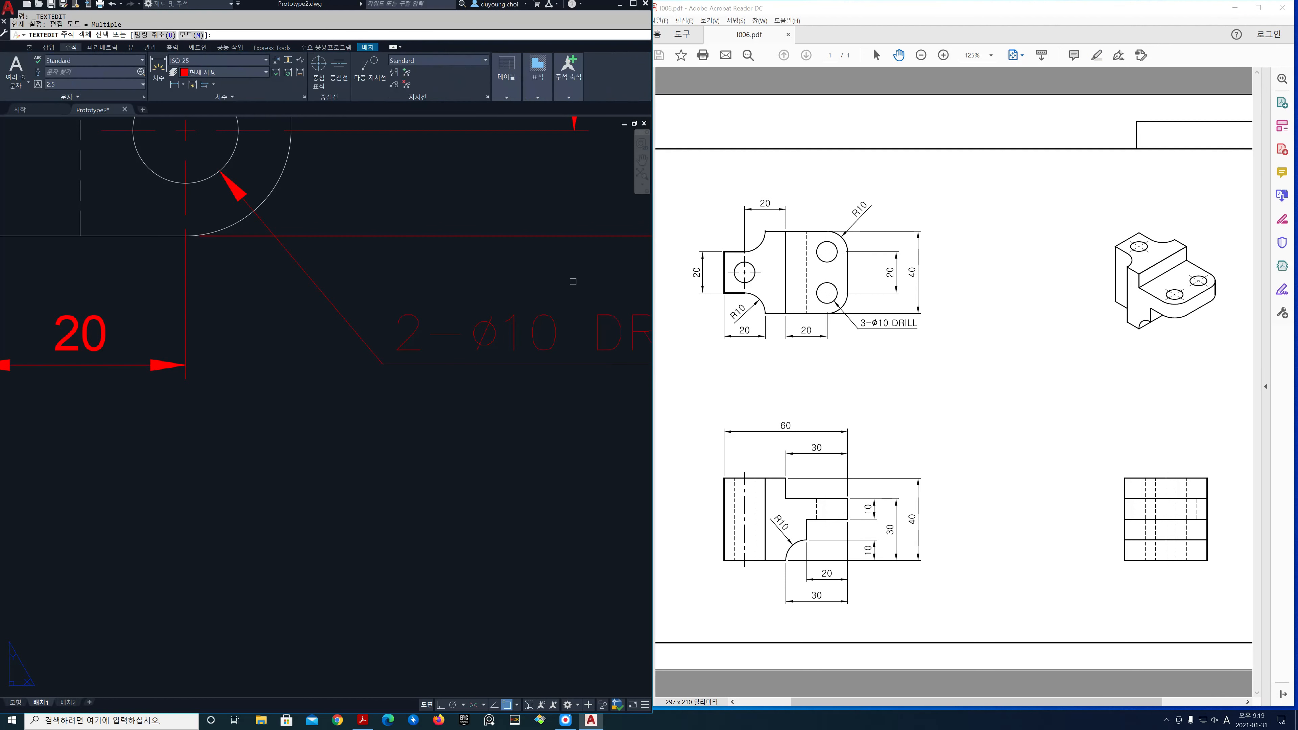
Step: Correct the hole quantity in the top view's DRILL callout to 3 and finish the text editing
click(414, 322)
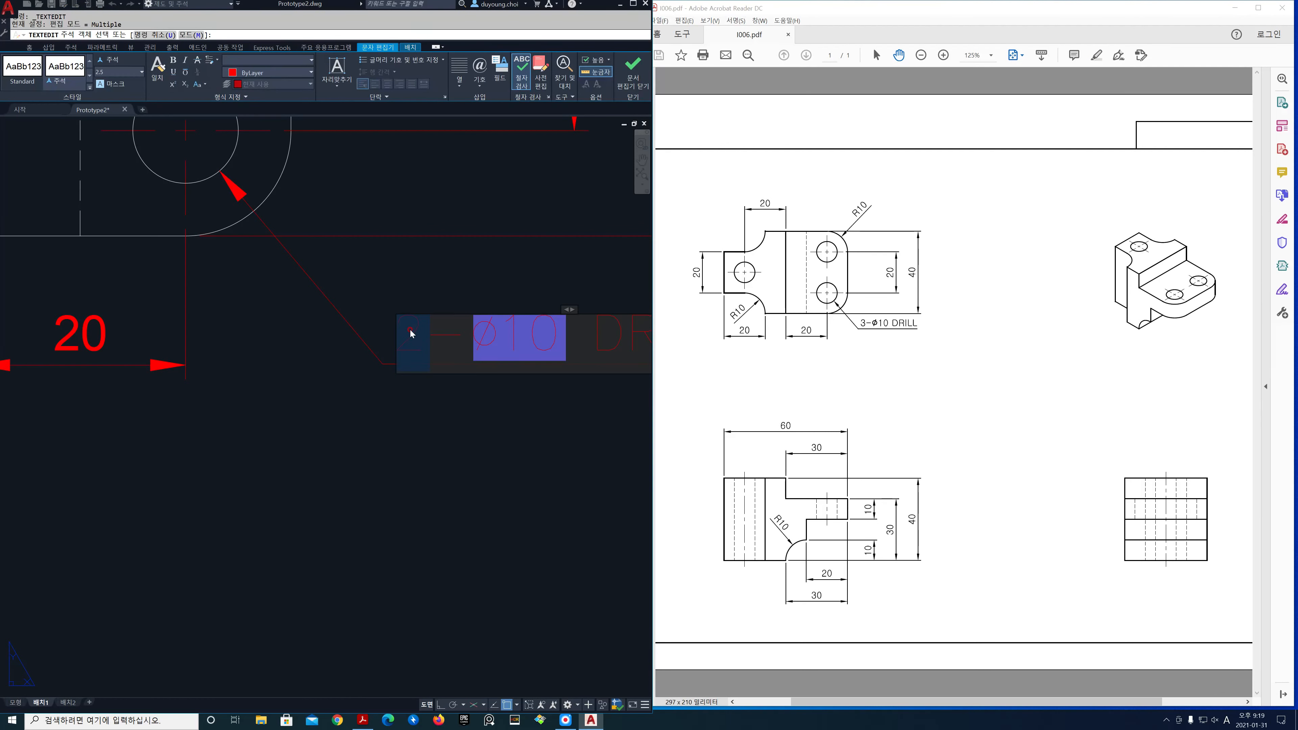
click(459, 450)
key(Return)
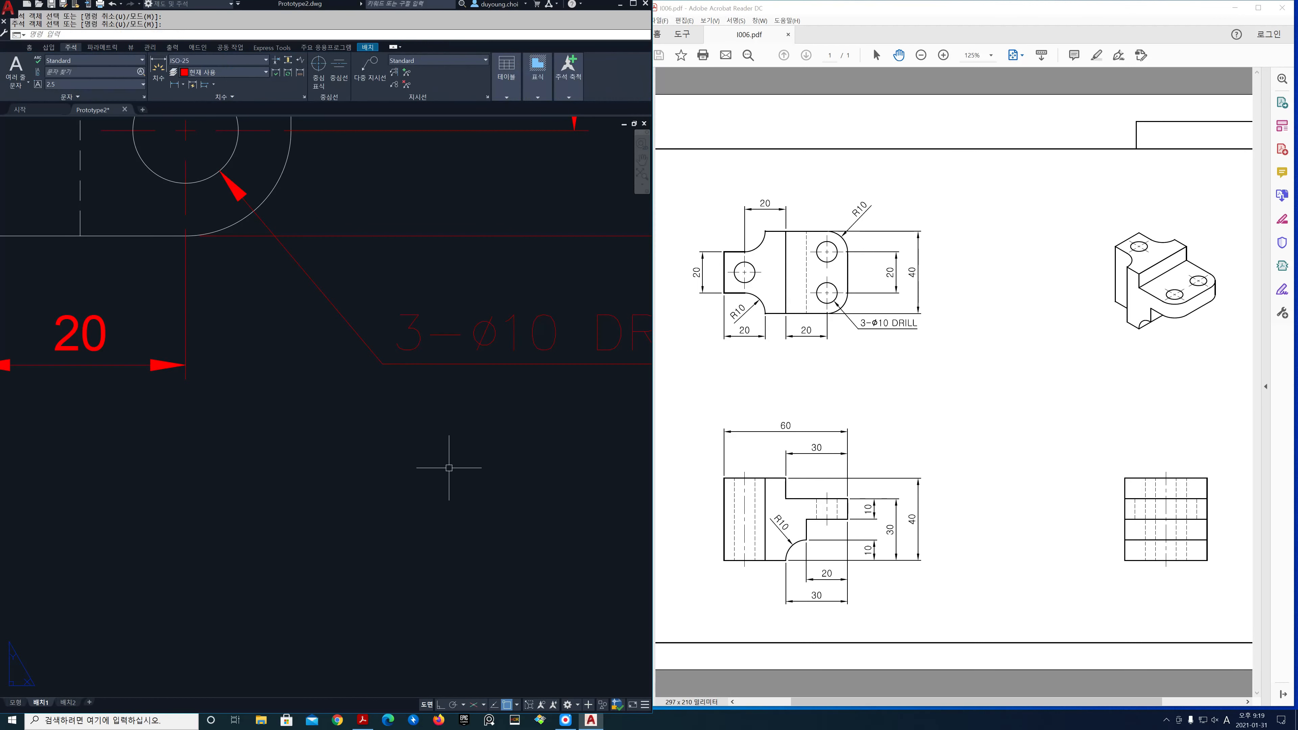
Step: Reopen the top view's 3-Ø10 DRILL callout, try closing up the space before DRILL and restore it
scroll(407, 450, down, 2)
scroll(515, 411, up, 2)
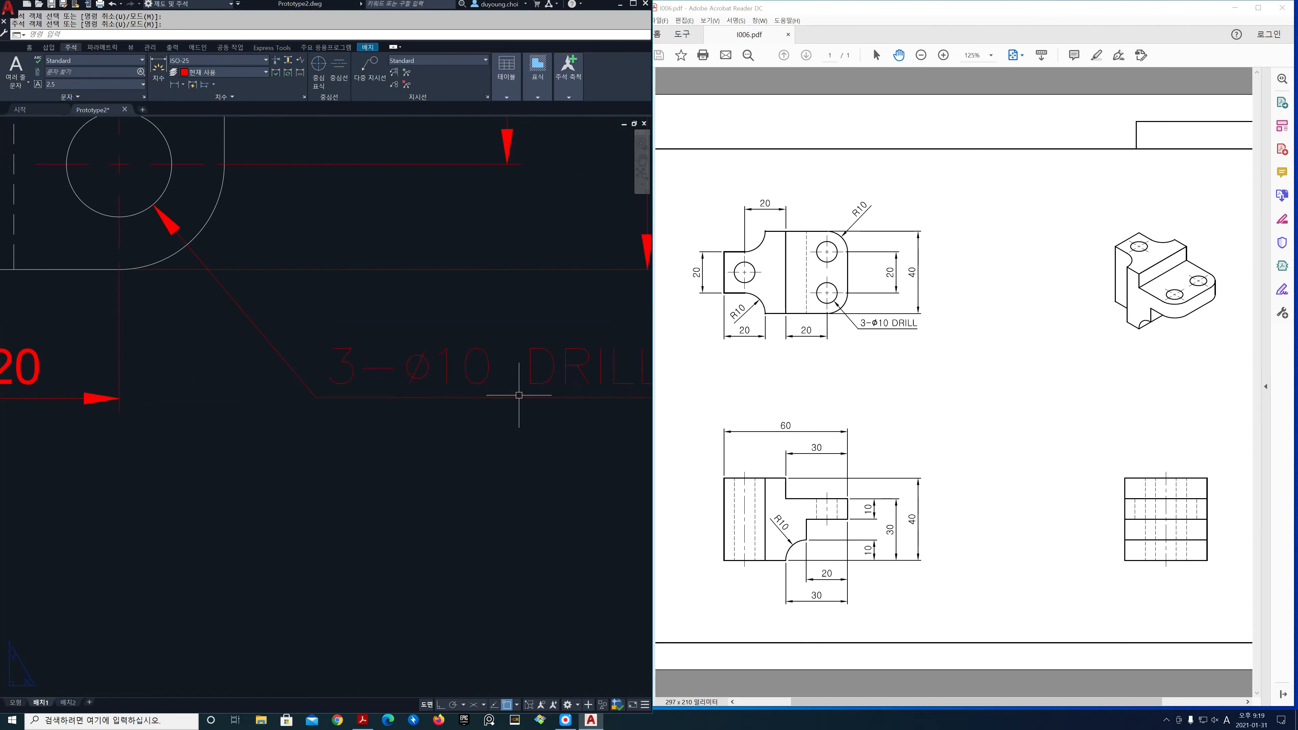
click(521, 387)
double_click(516, 383)
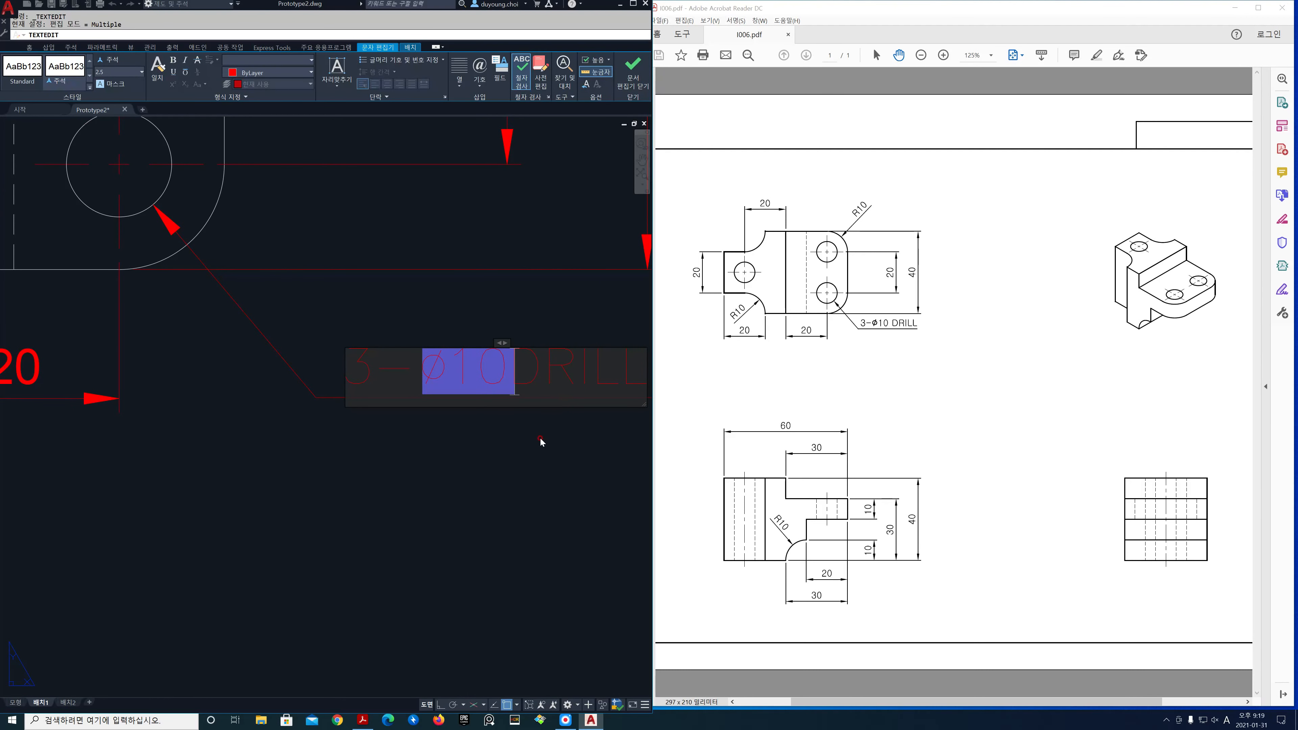
click(516, 390)
click(546, 464)
Step: Add a vertical linear dimension for the width of the top view's narrow end, placed left of its edge
scroll(527, 454, down, 5)
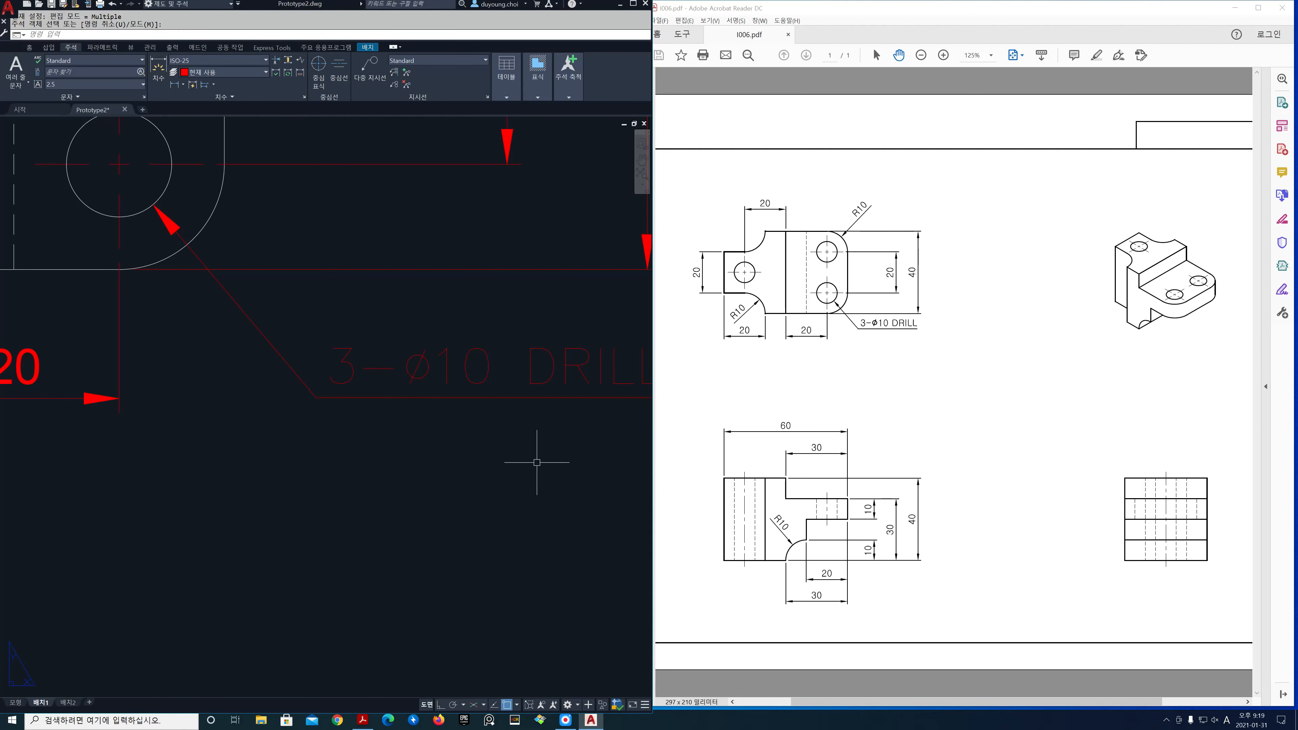
scroll(499, 476, up, 1)
middle_drag(495, 491, 421, 432)
scroll(422, 437, down, 1)
middle_drag(488, 456, 366, 427)
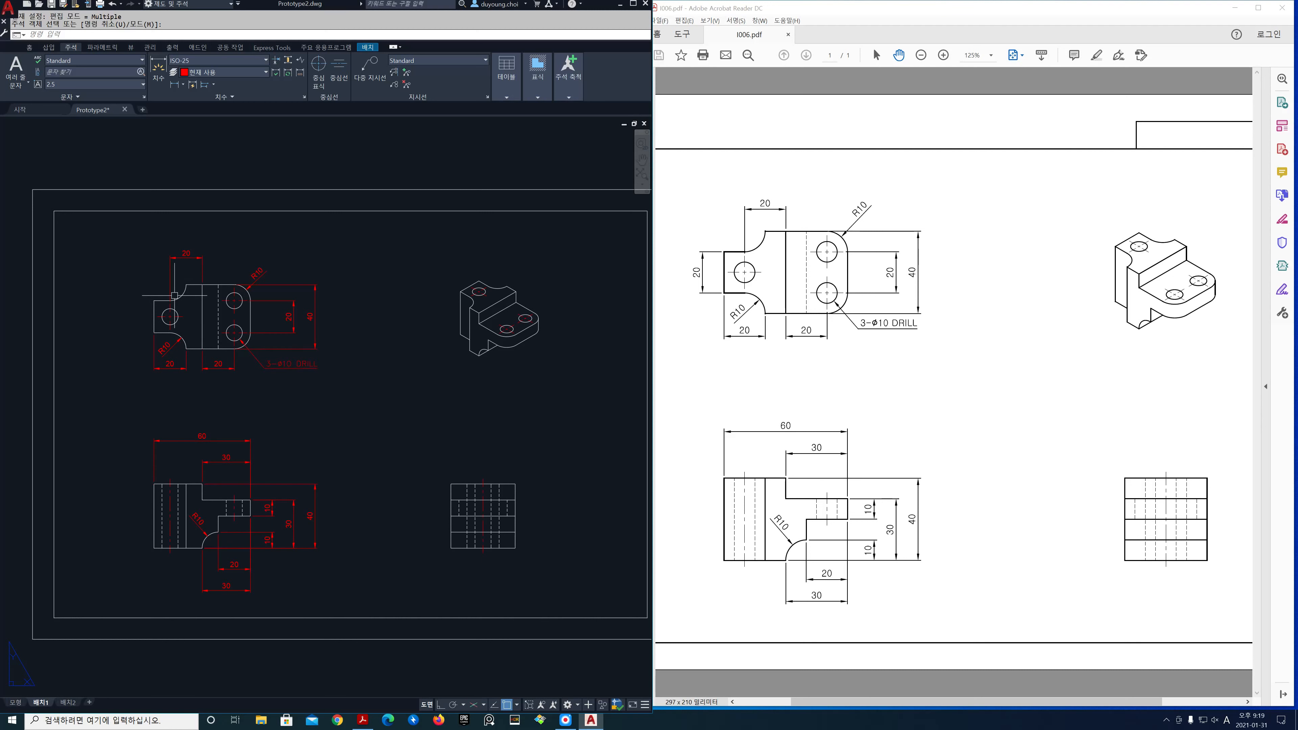
click(173, 84)
click(154, 301)
click(154, 332)
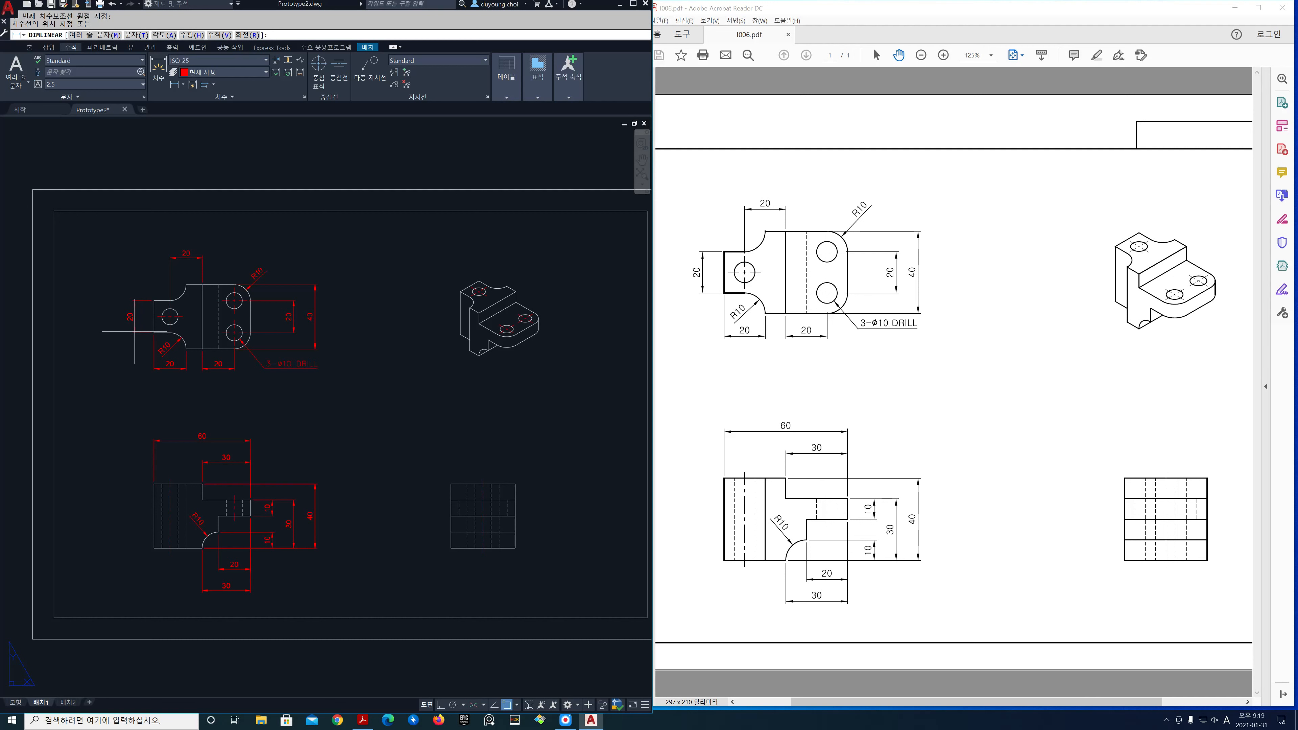
click(134, 331)
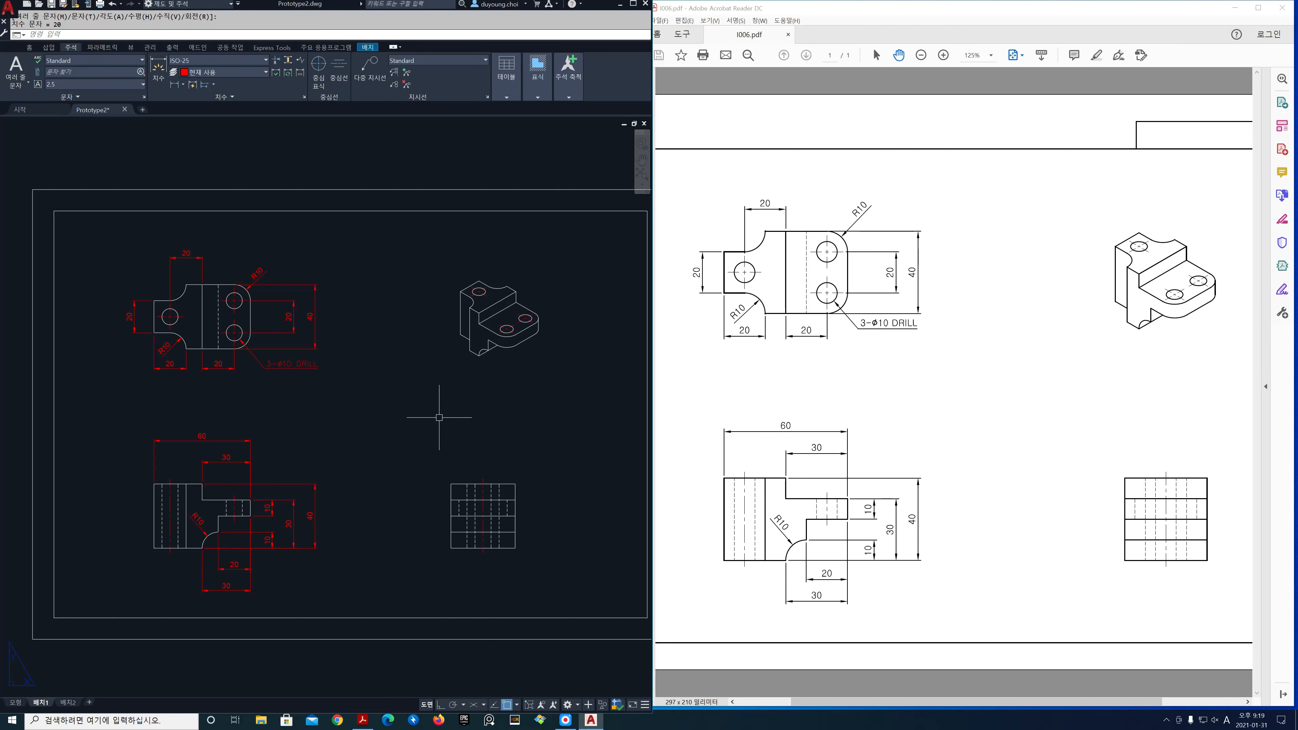
middle_drag(439, 417, 435, 414)
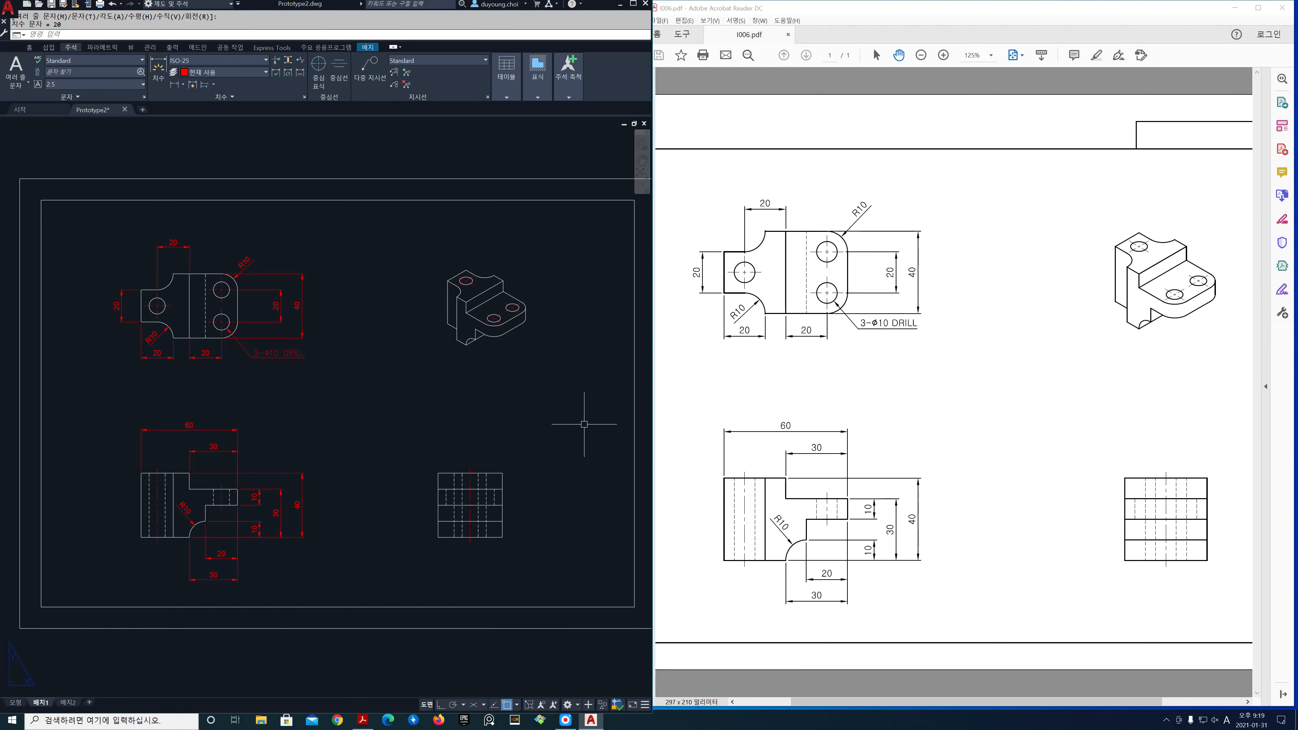